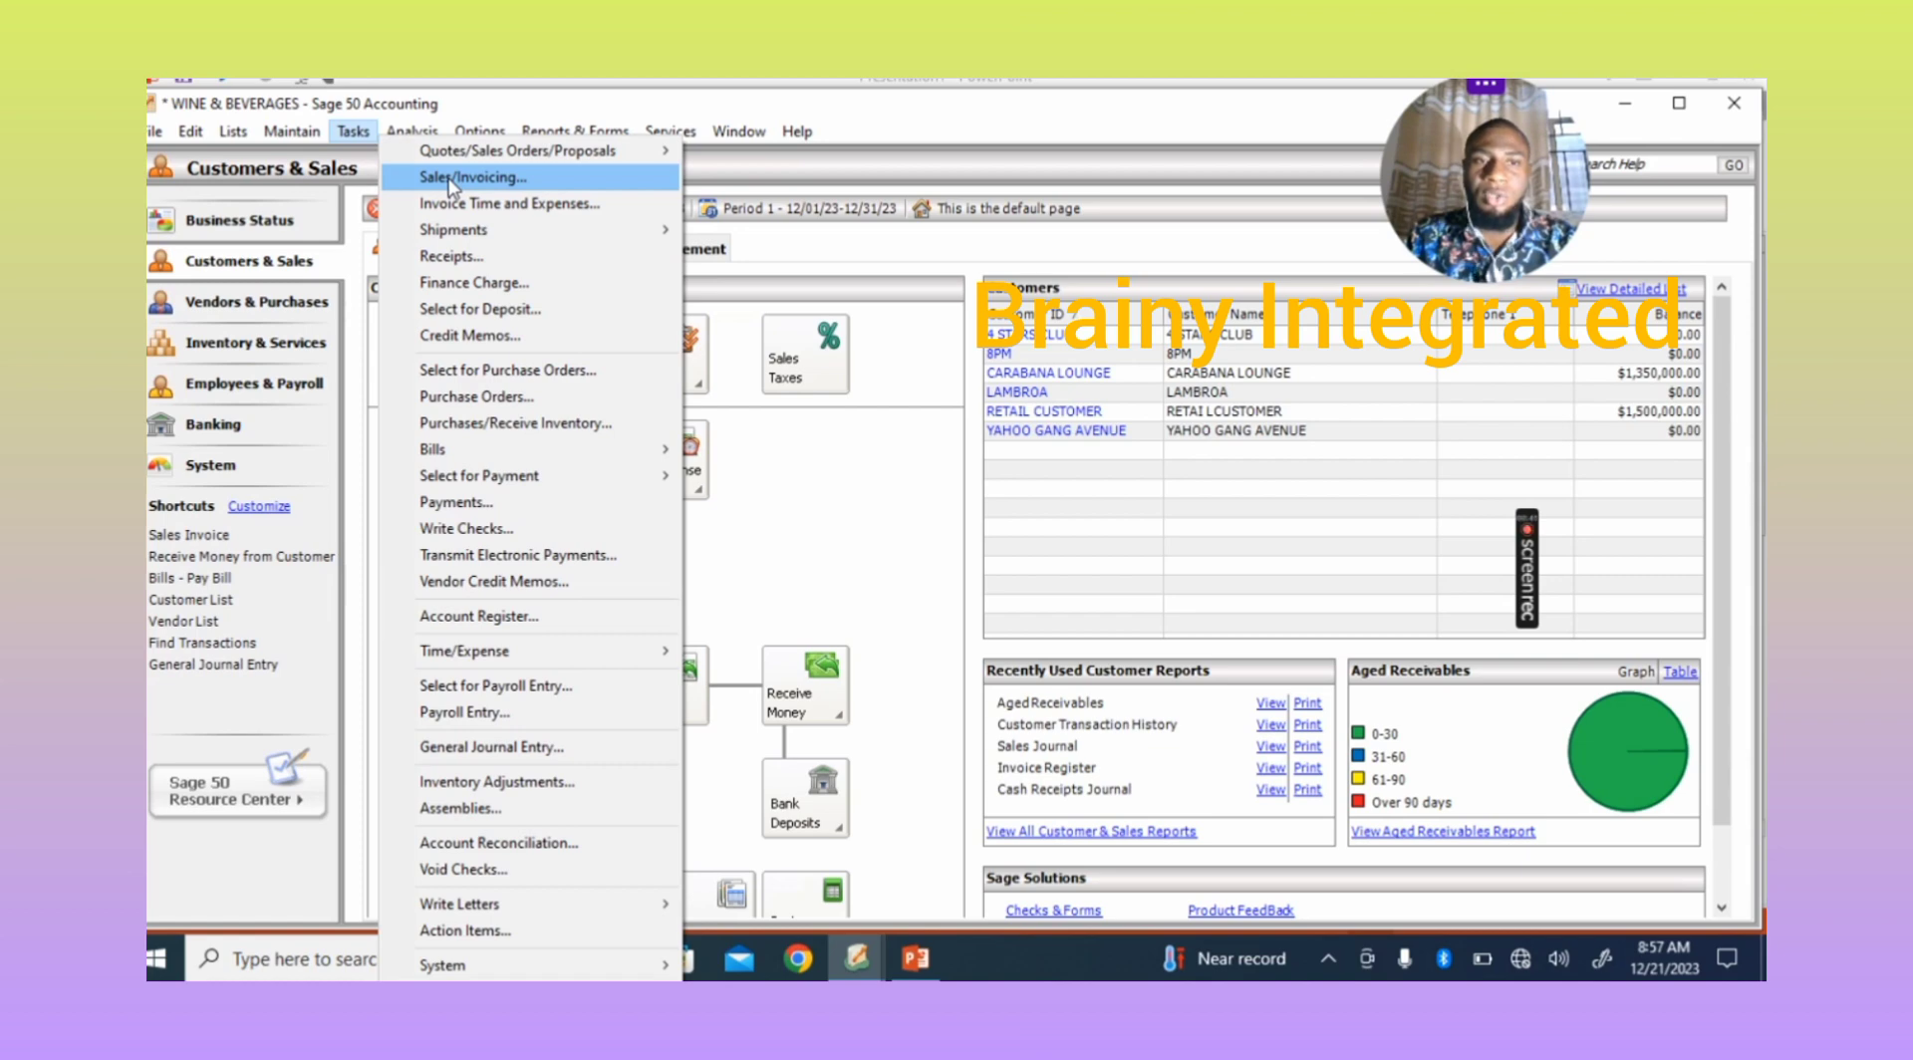
Open a new sales invoice in a maximized window and select JAMEK WINES as the customer
{"action": "left_click", "coordinate": [454, 186]}
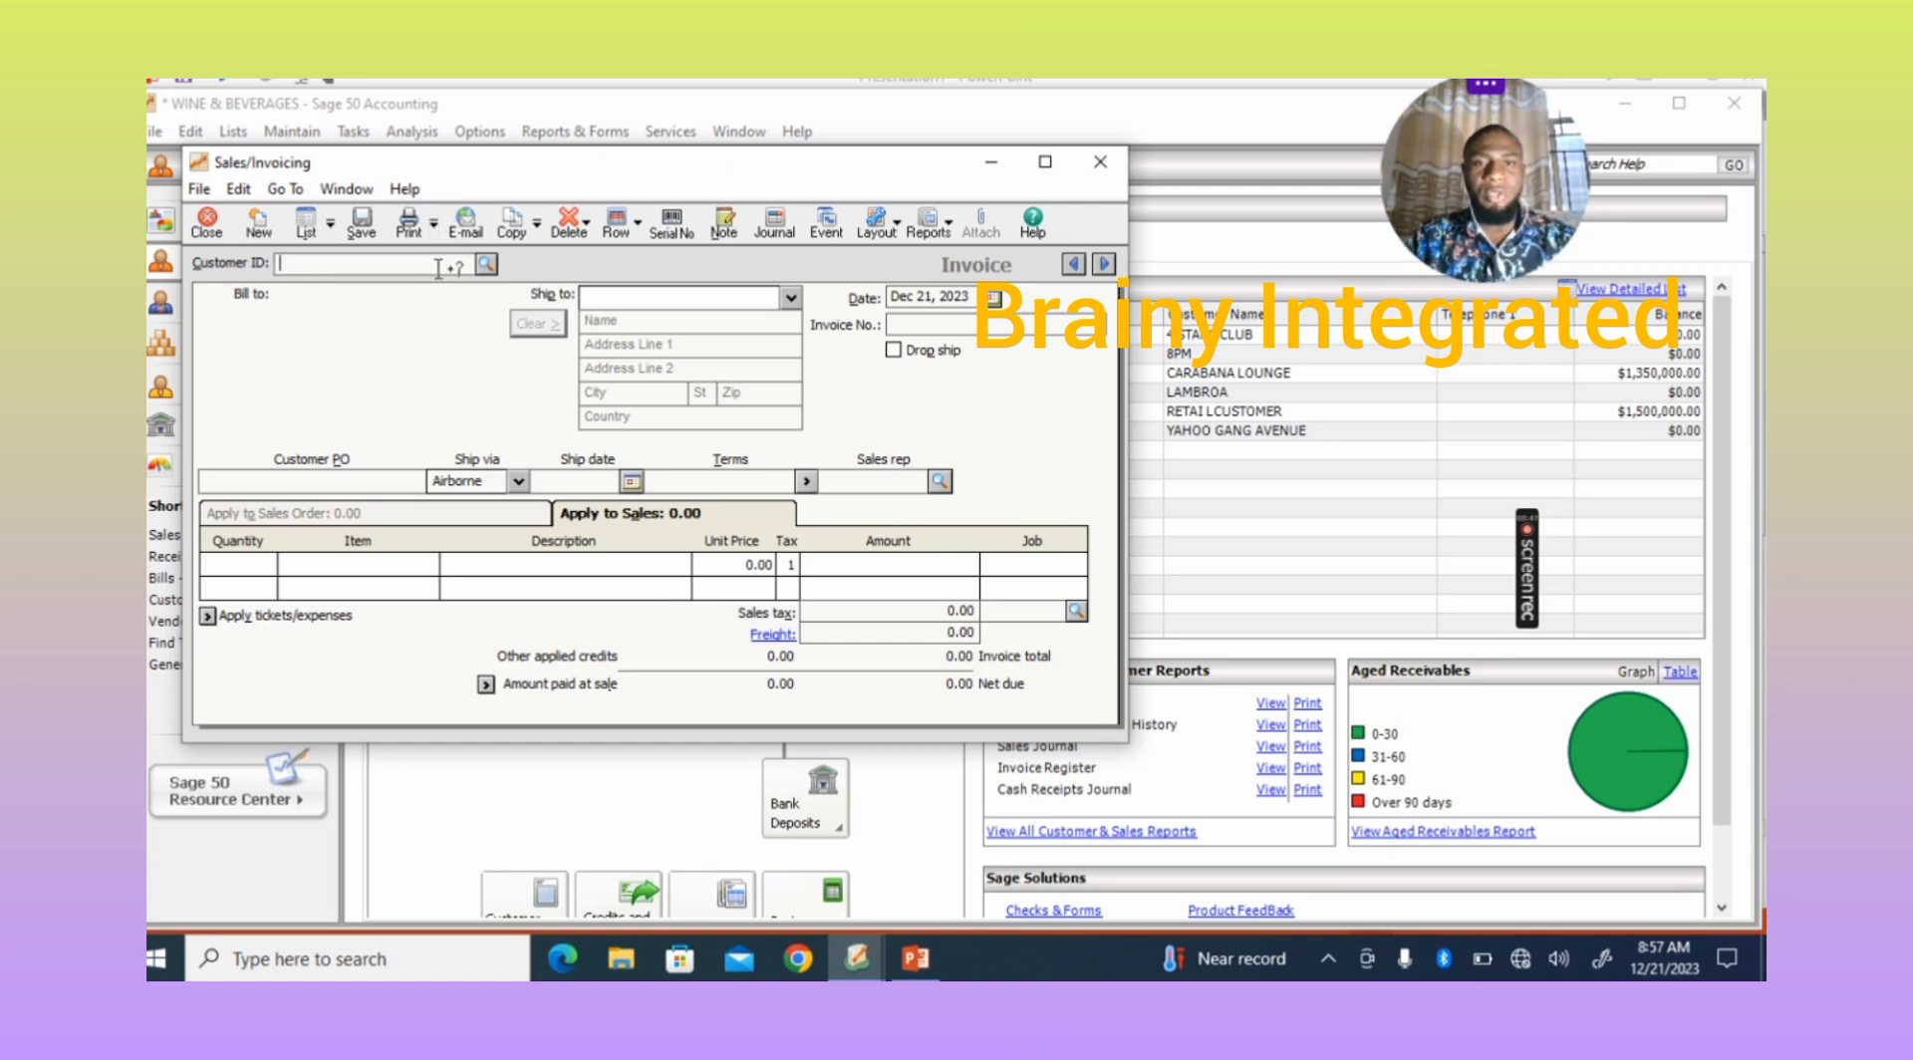
{"action": "left_click", "coordinate": [1045, 165]}
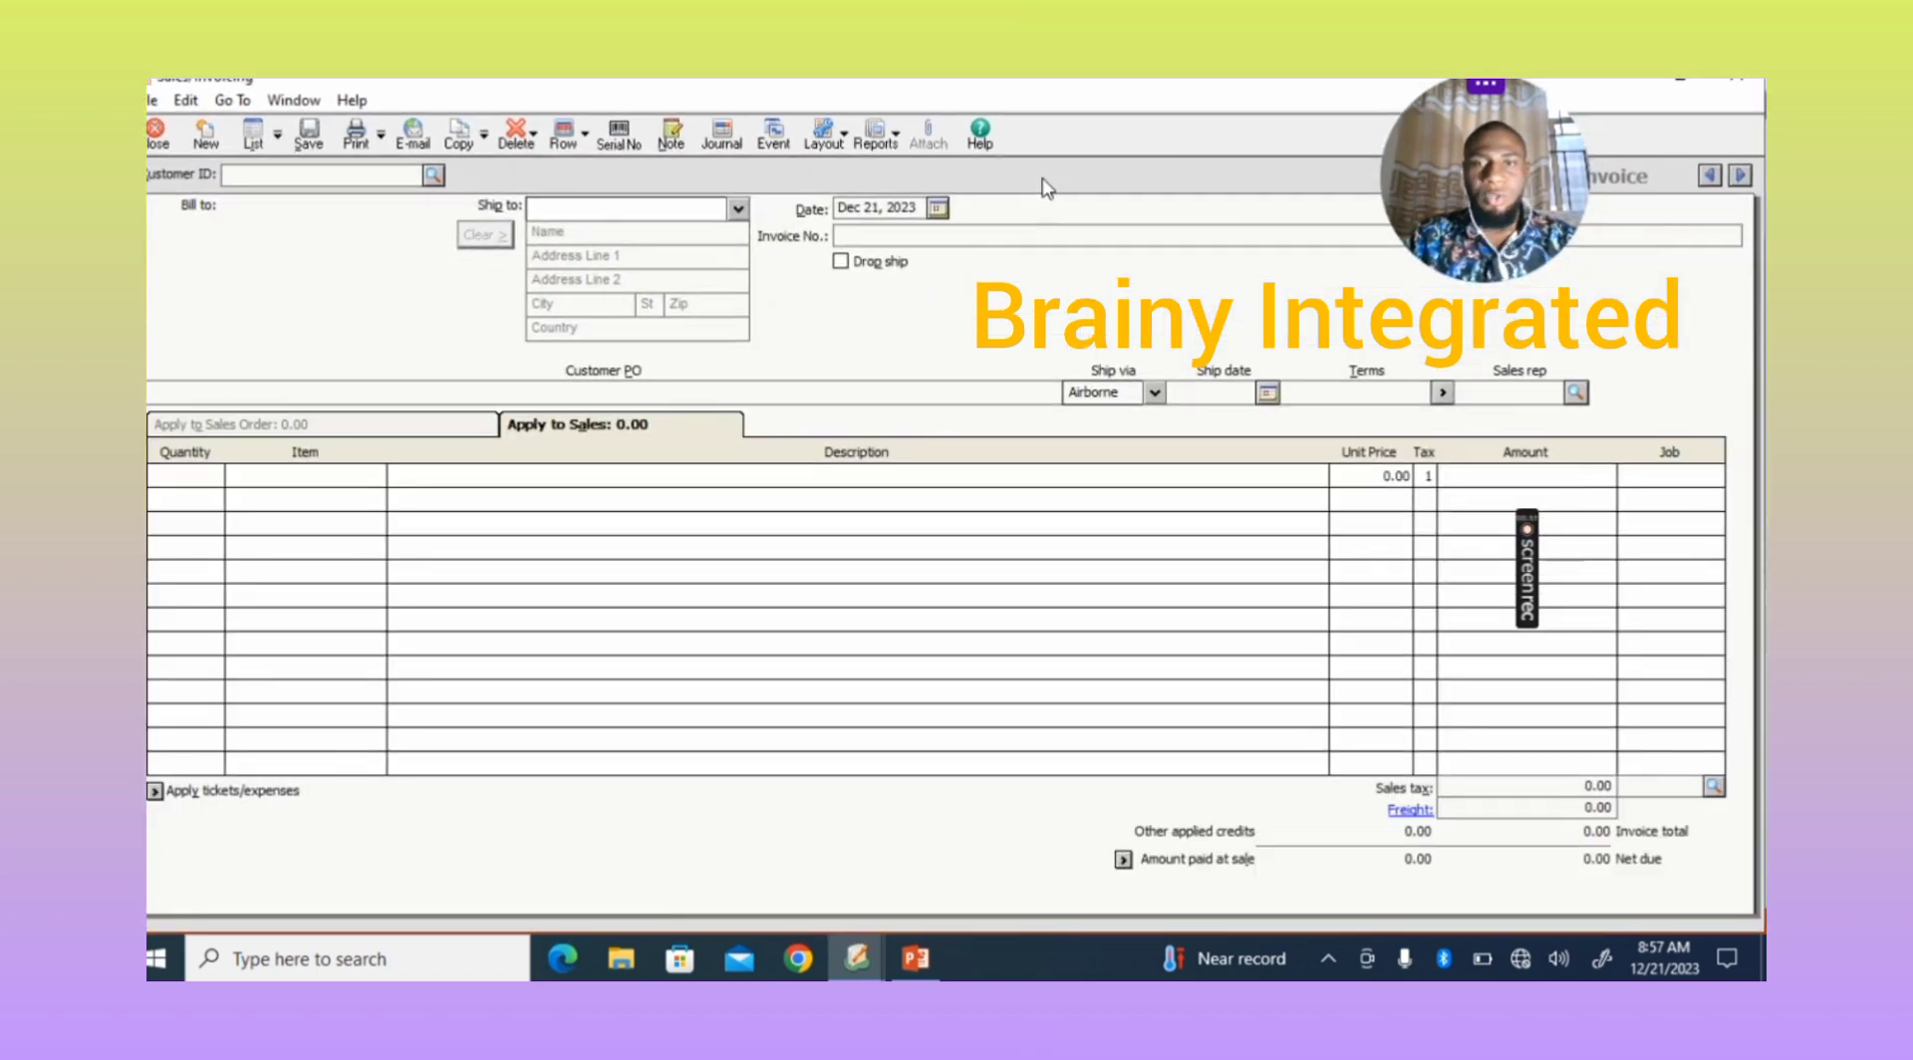
{"action": "left_click", "coordinate": [1706, 84]}
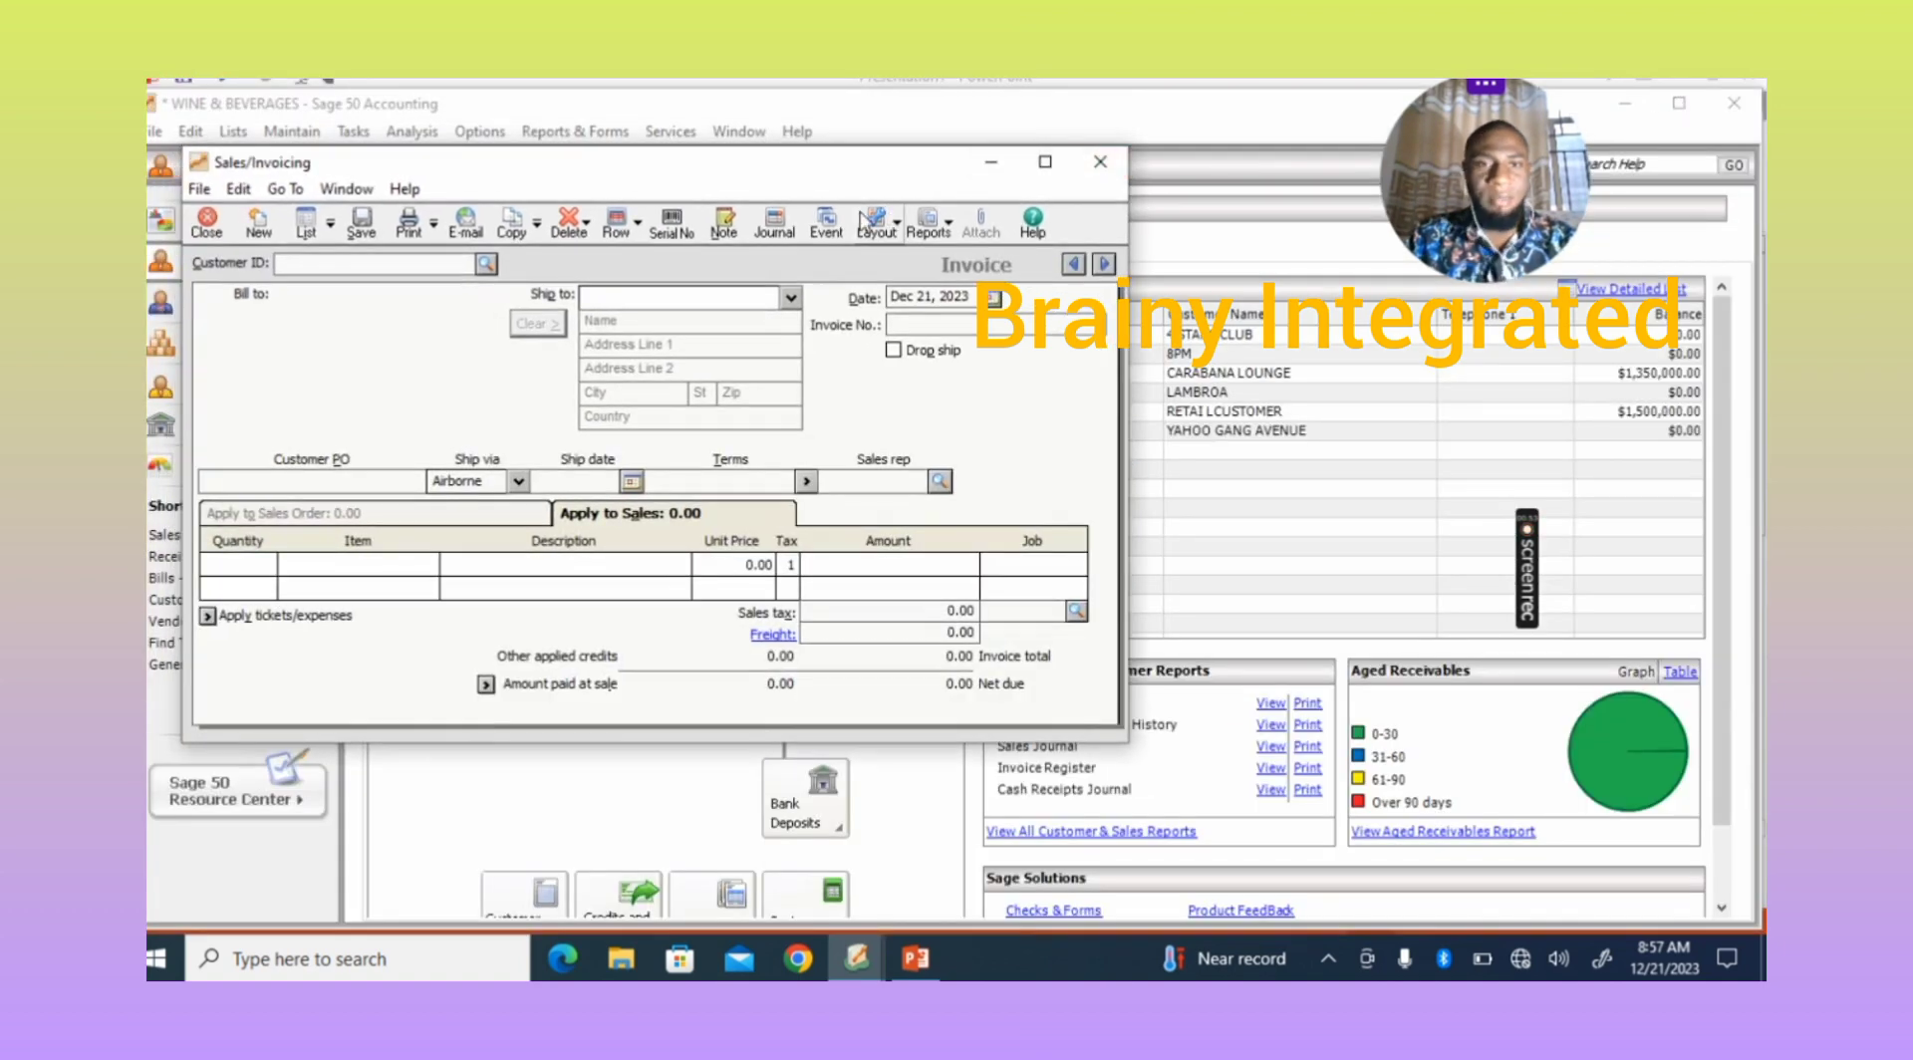
{"action": "left_click", "coordinate": [1045, 164]}
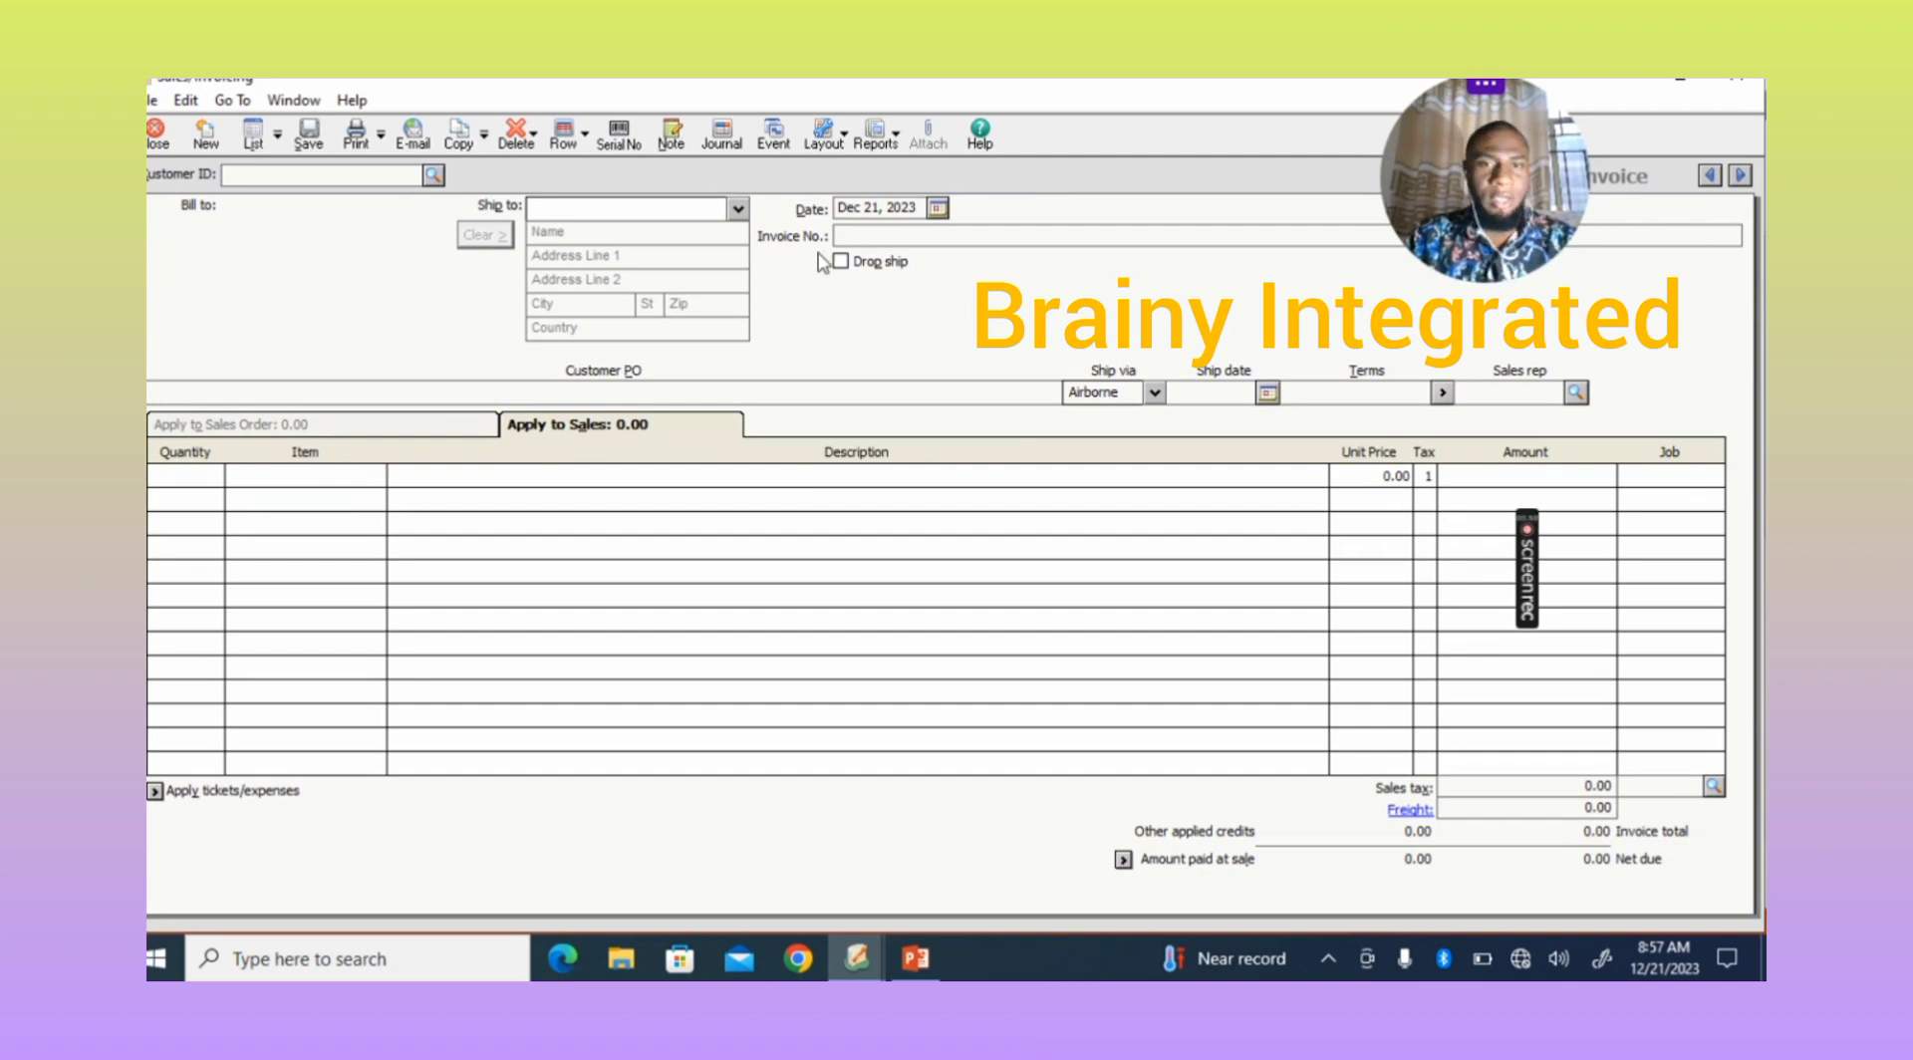
{"action": "left_click", "coordinate": [434, 177]}
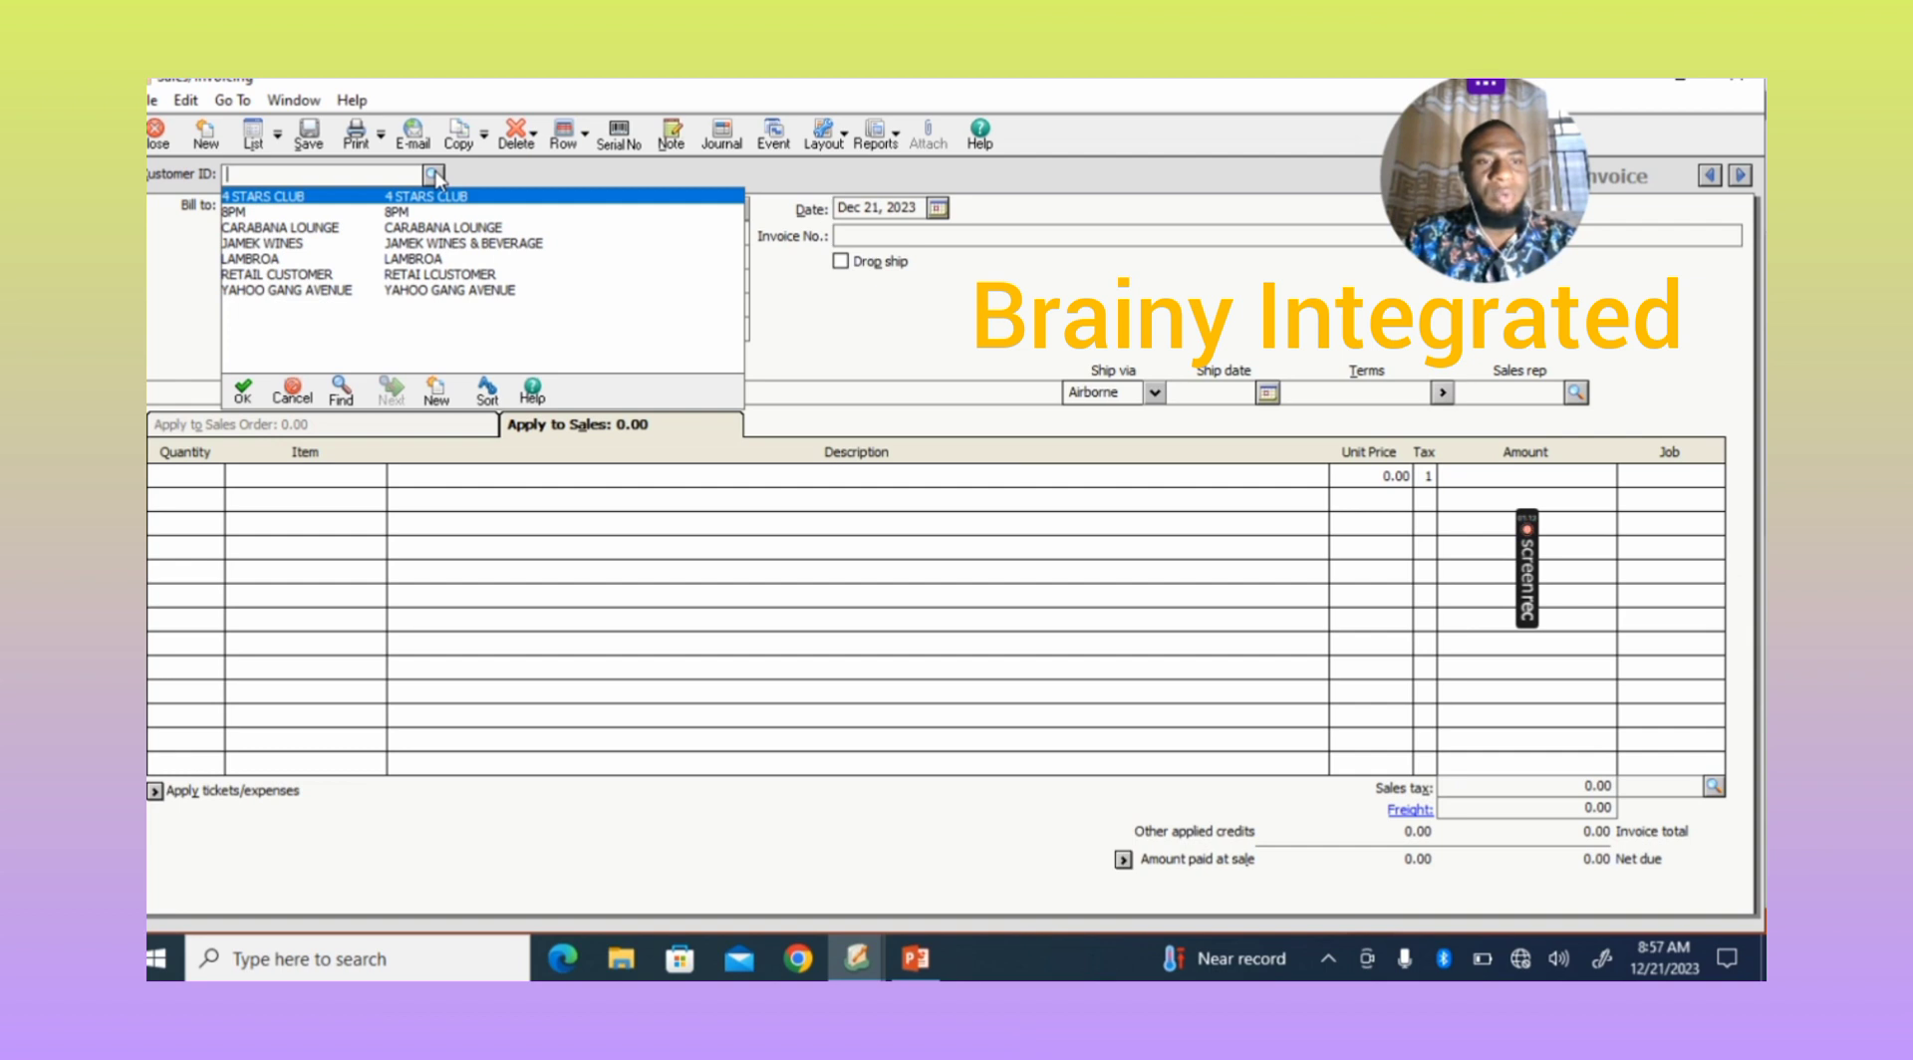
{"action": "double_click", "coordinate": [443, 244]}
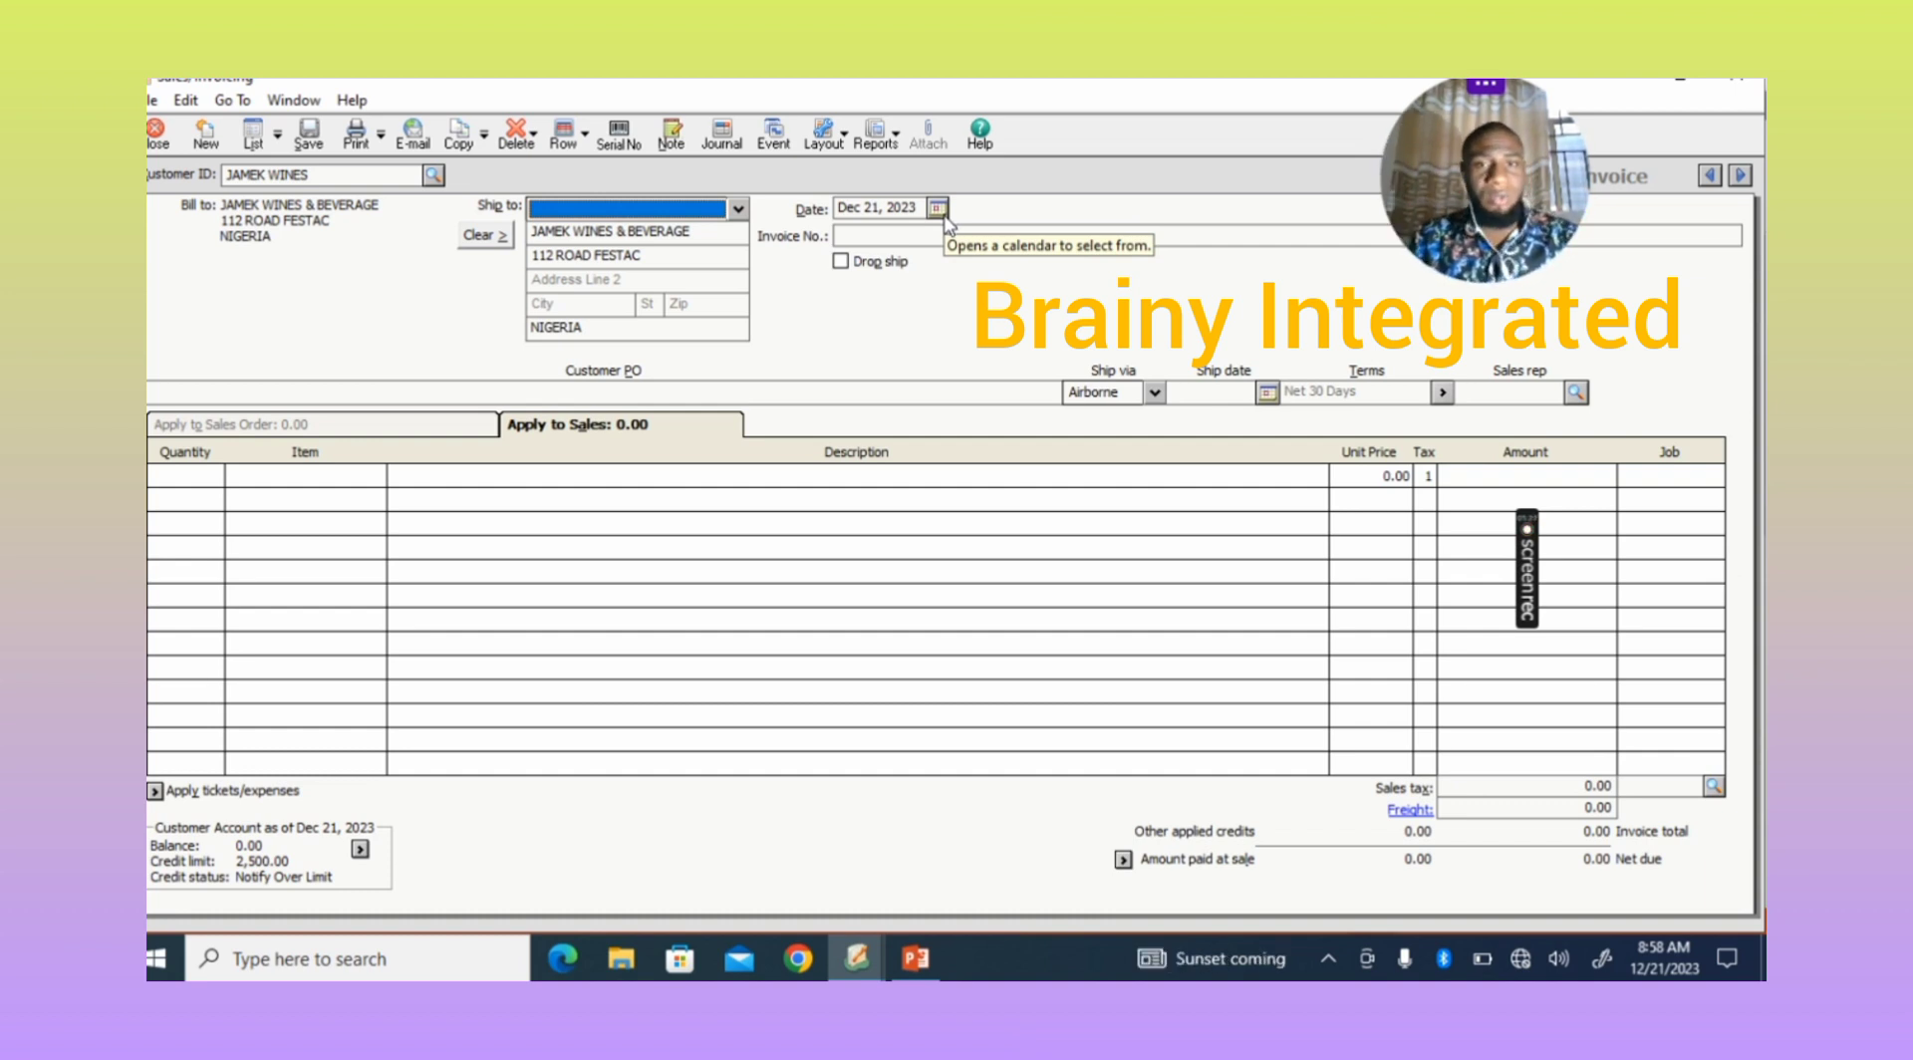
Set the invoice number to 112 and enter the customer's purchase order number
{"action": "left_click", "coordinate": [897, 233]}
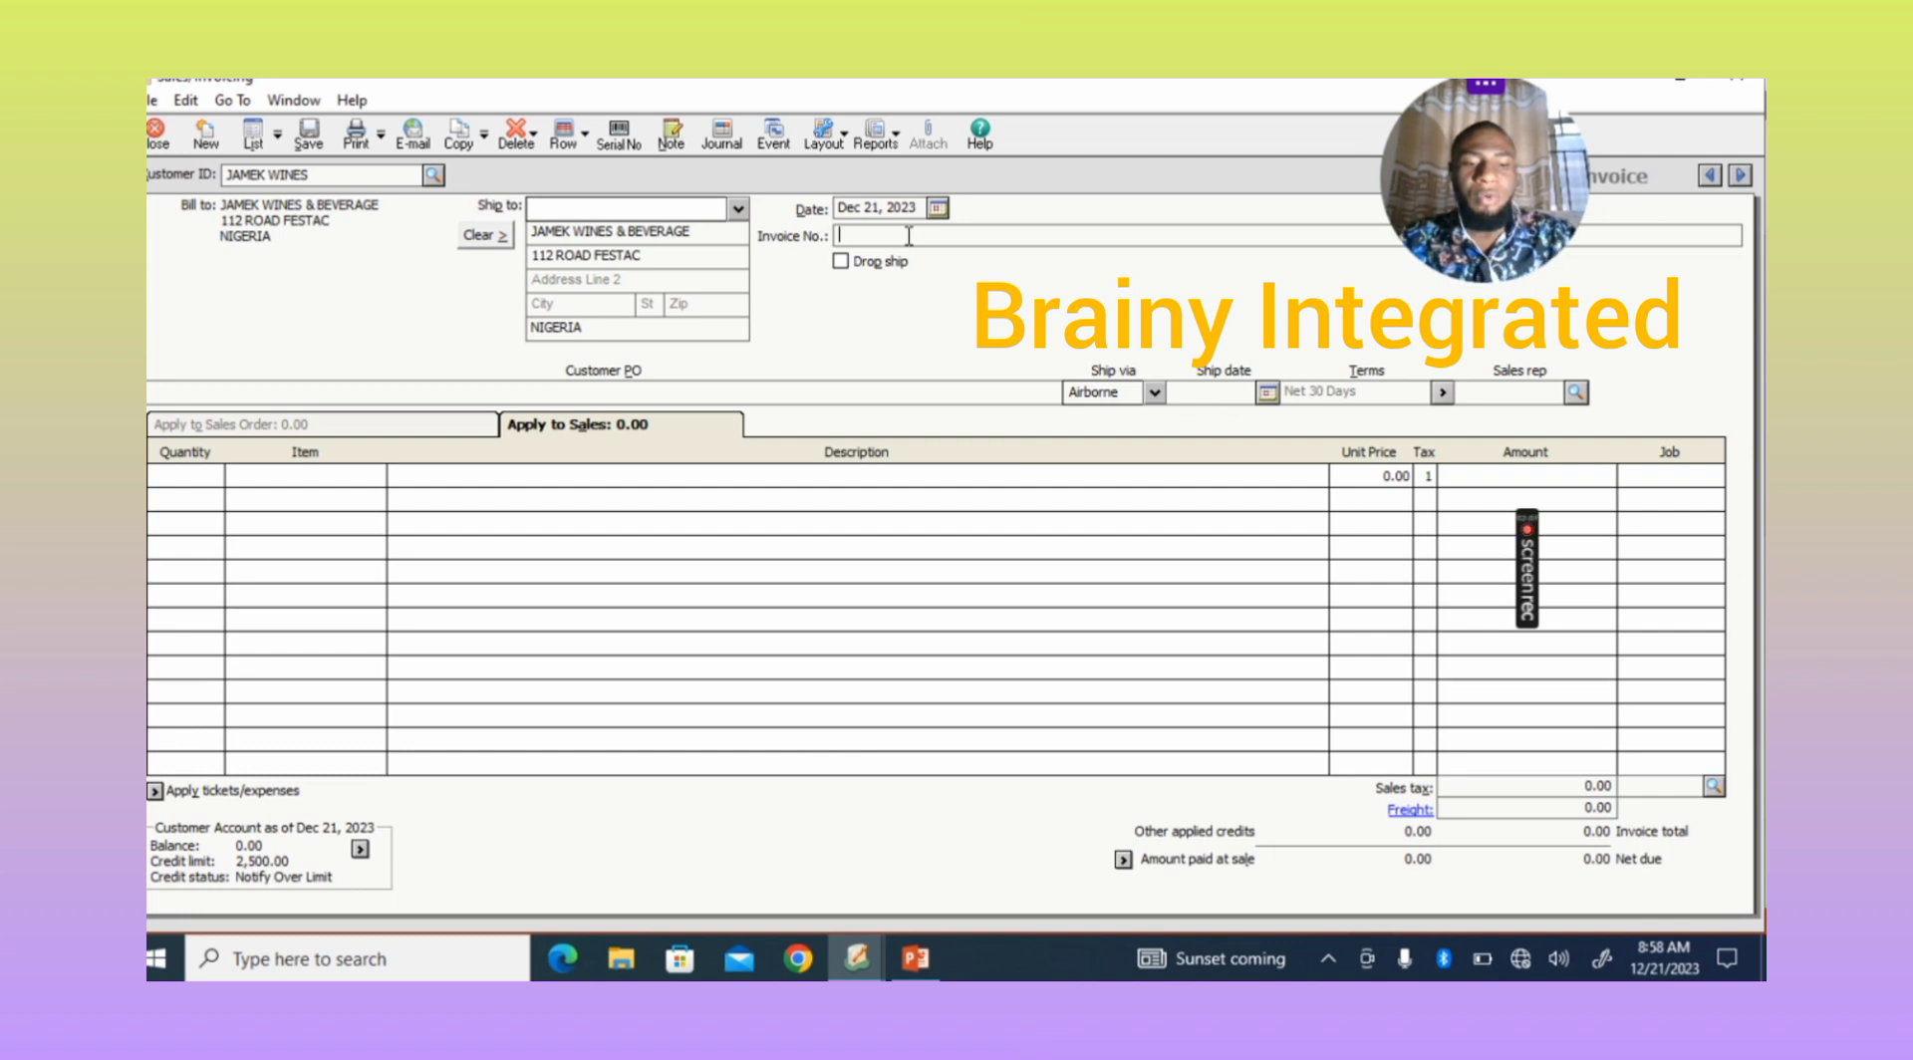
{"action": "type", "text": "1"}
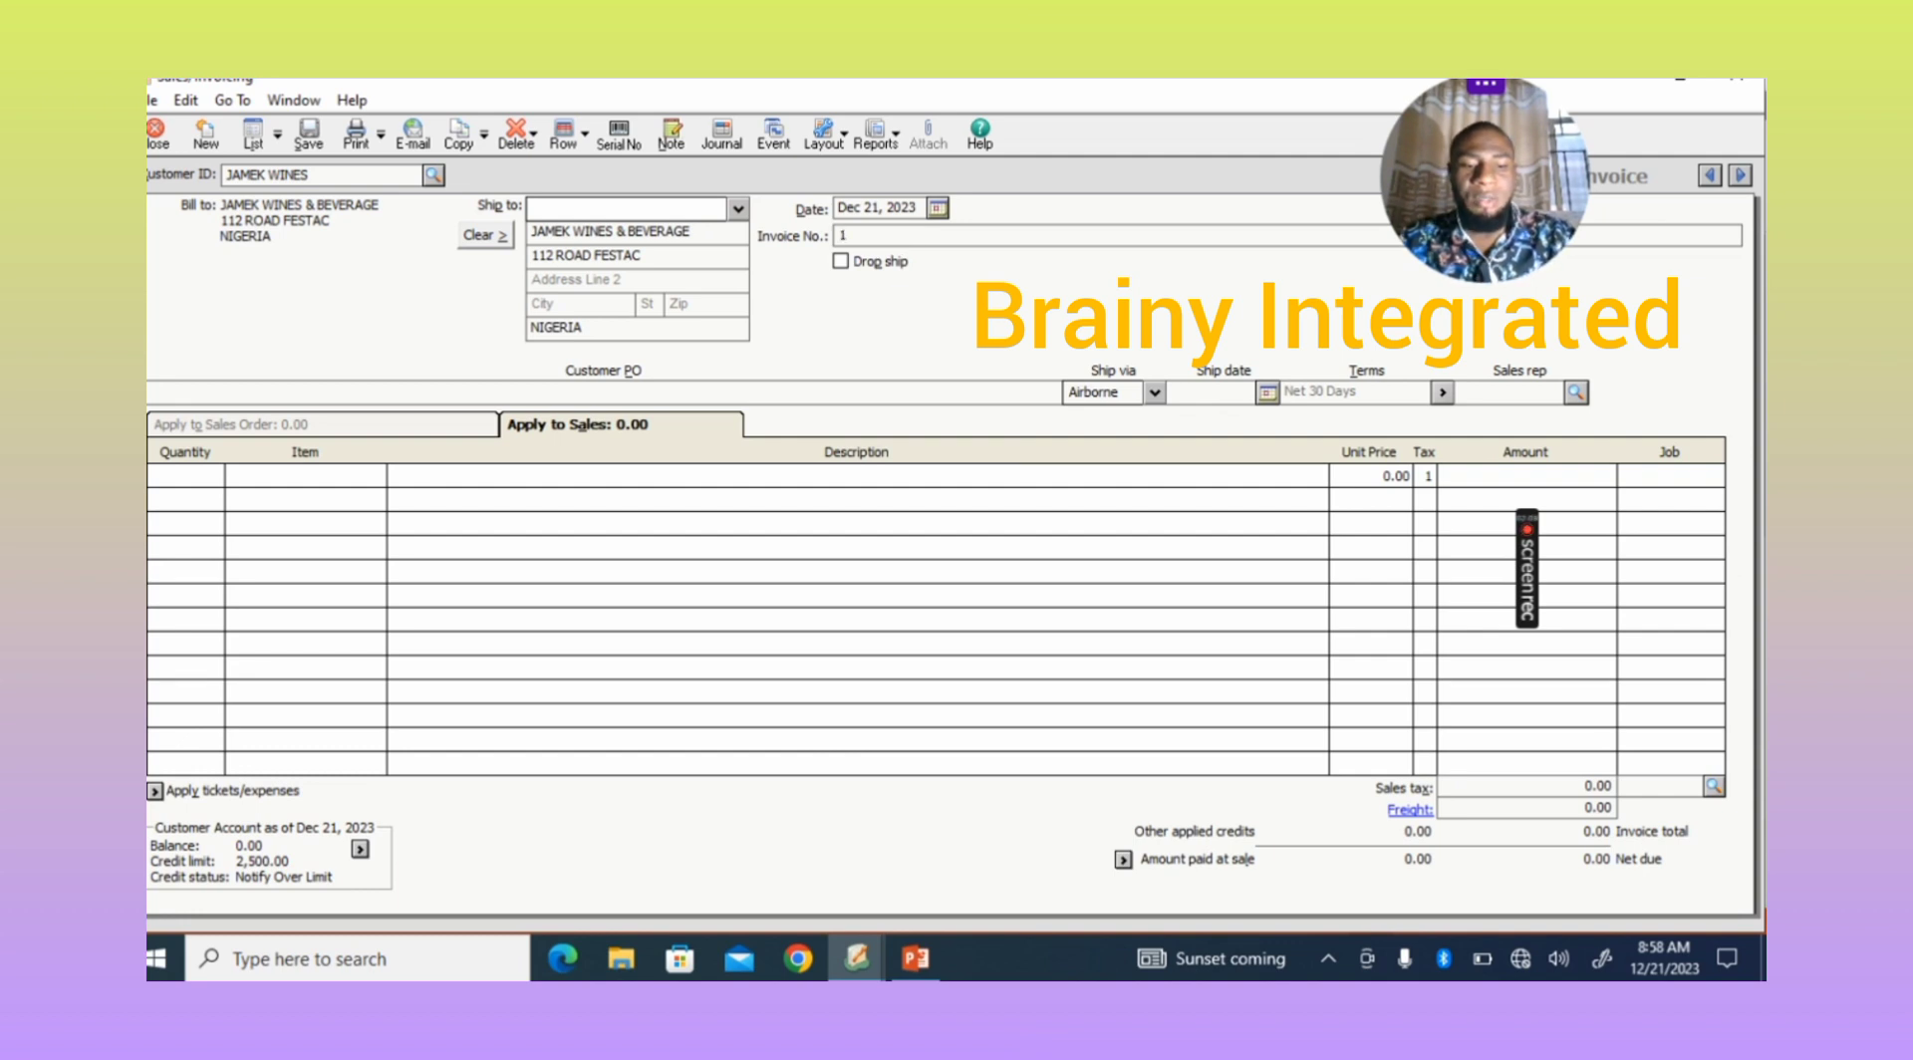
{"action": "type", "text": "12"}
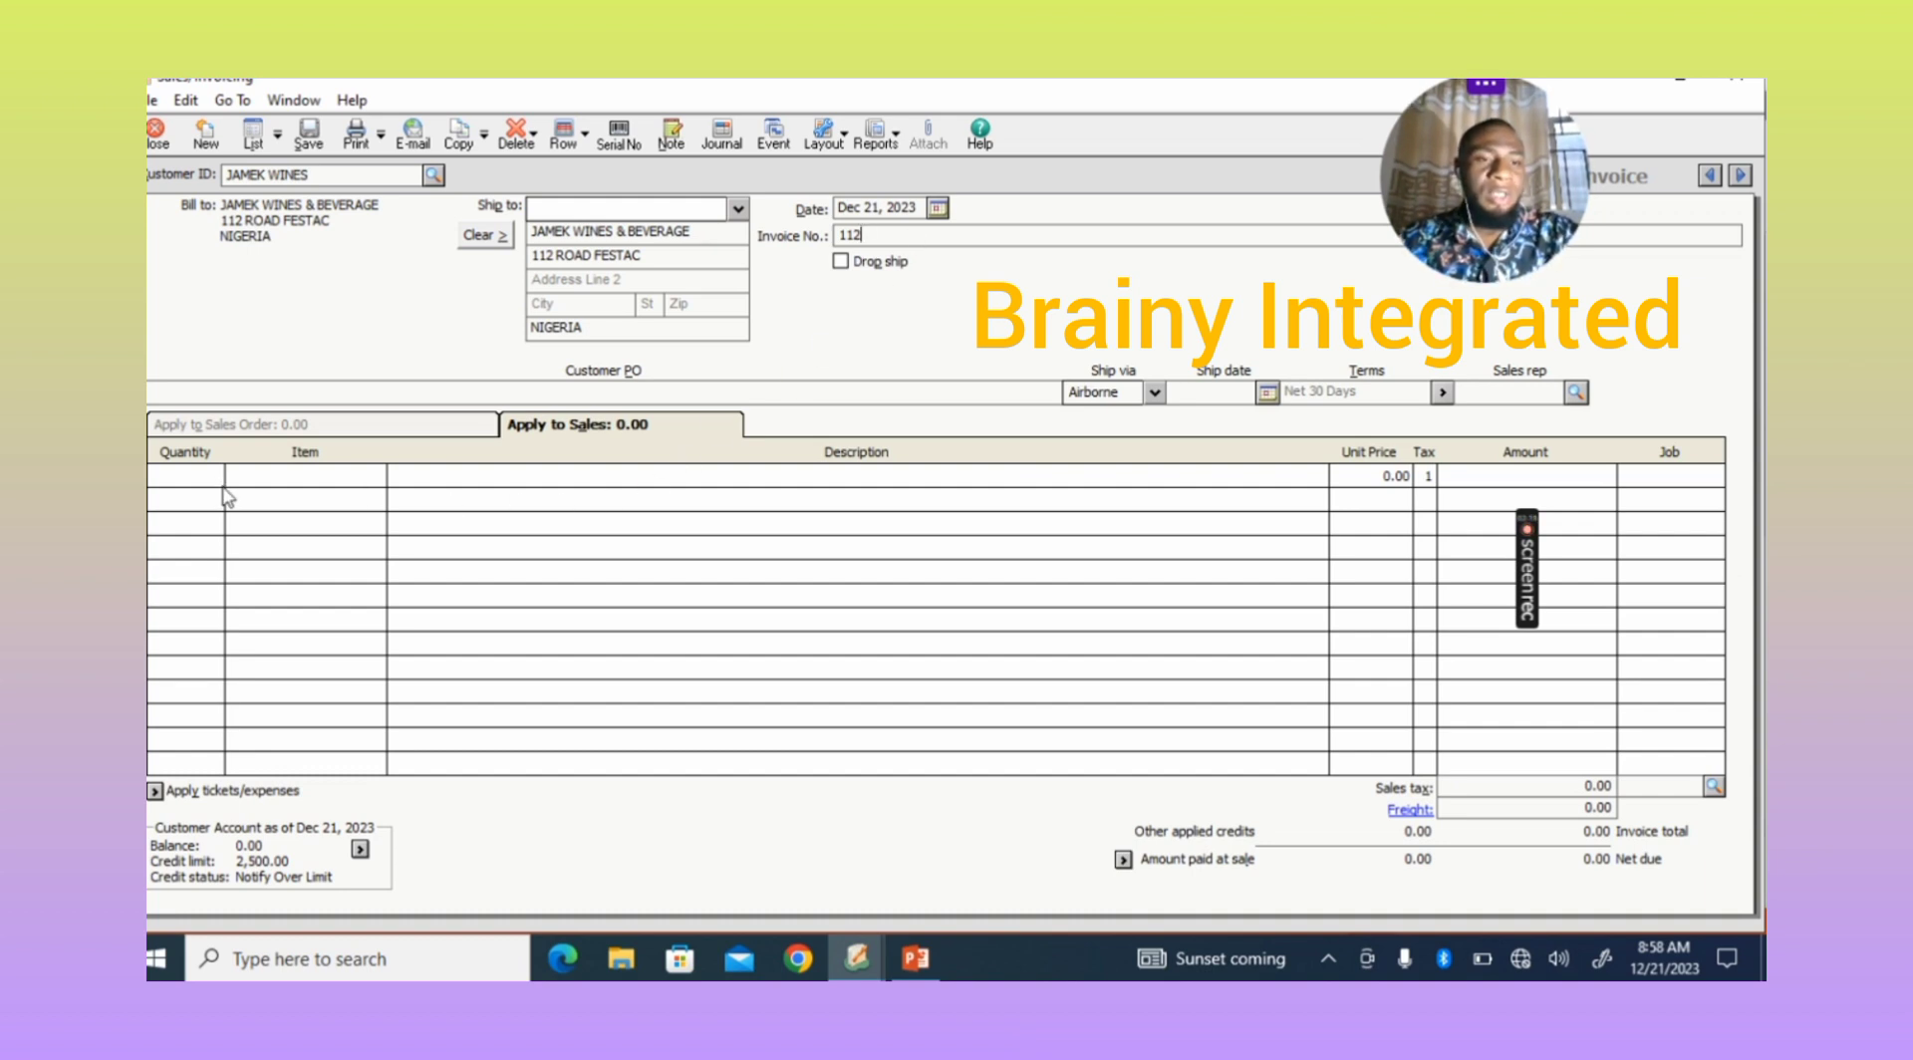
{"action": "left_click", "coordinate": [262, 395]}
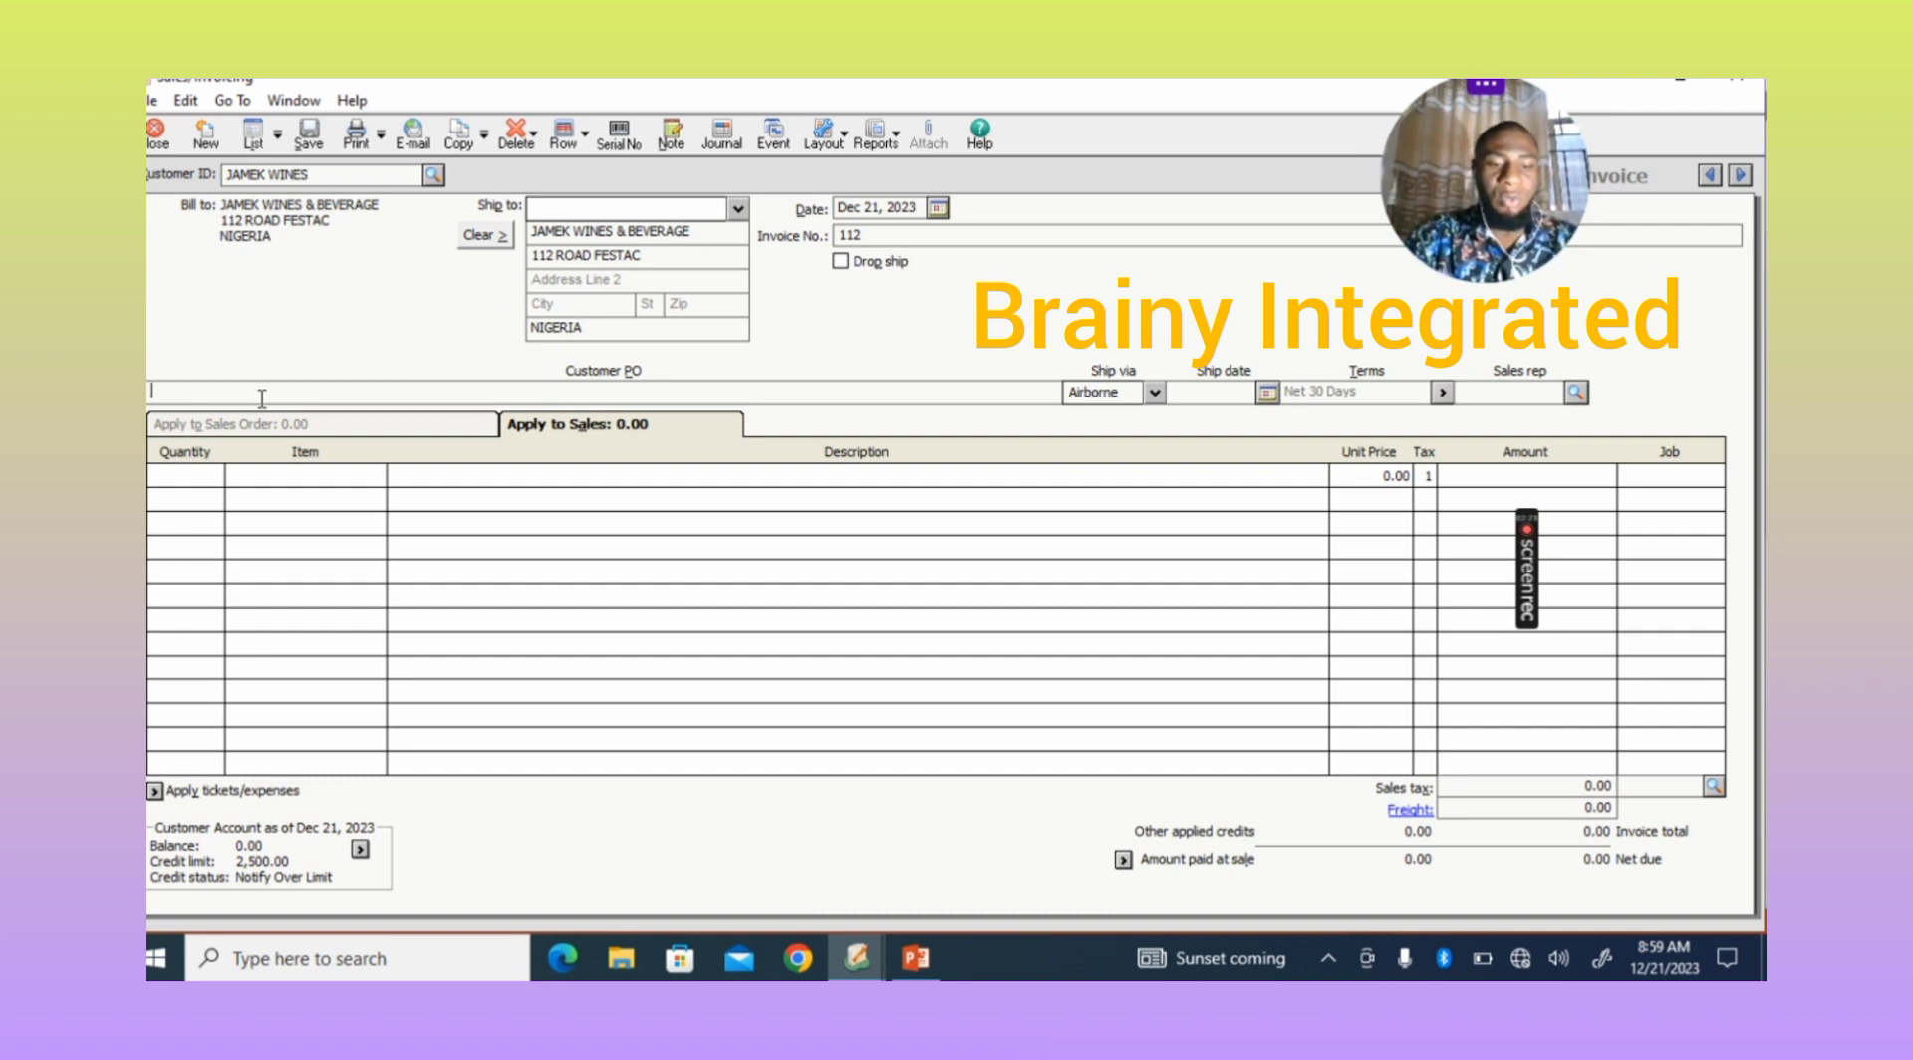
{"action": "type", "text": "345"}
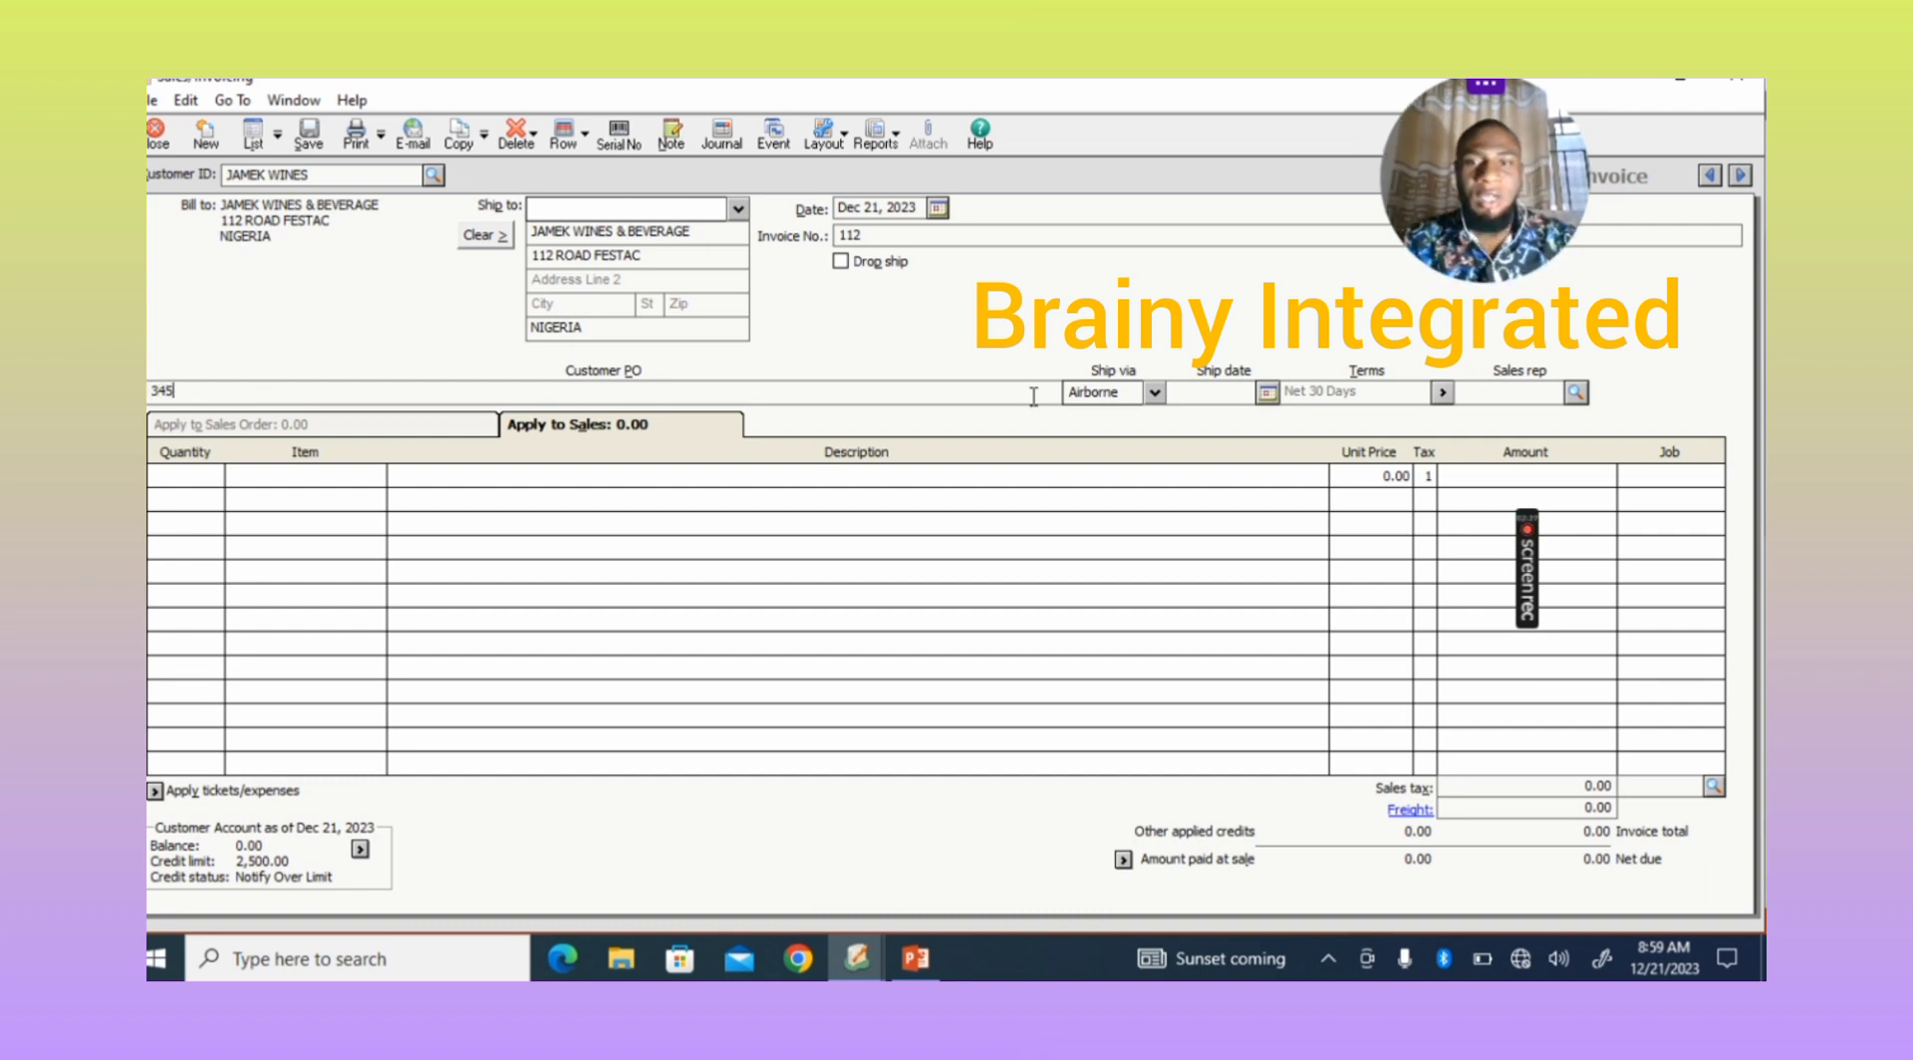
Set the invoice's ship date to December 21, 2023
{"action": "left_click", "coordinate": [1271, 399]}
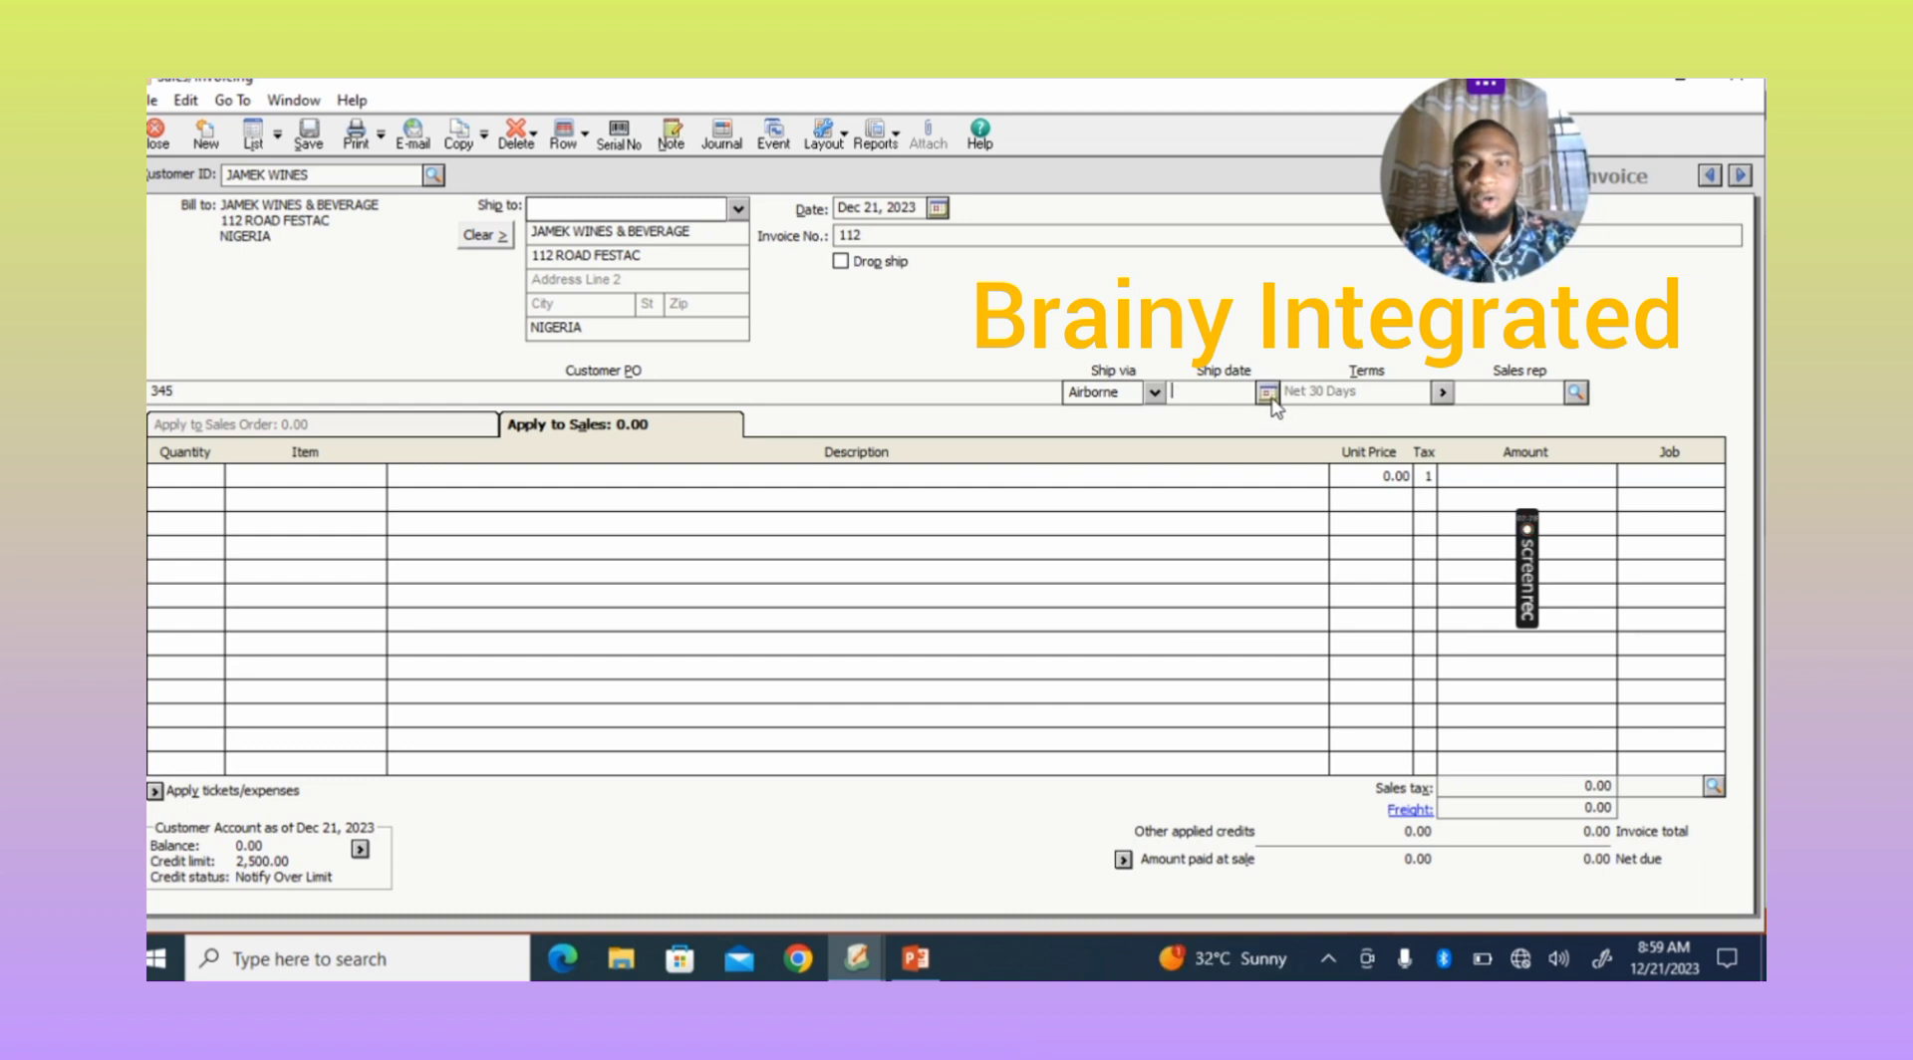
{"action": "left_click", "coordinate": [1267, 394]}
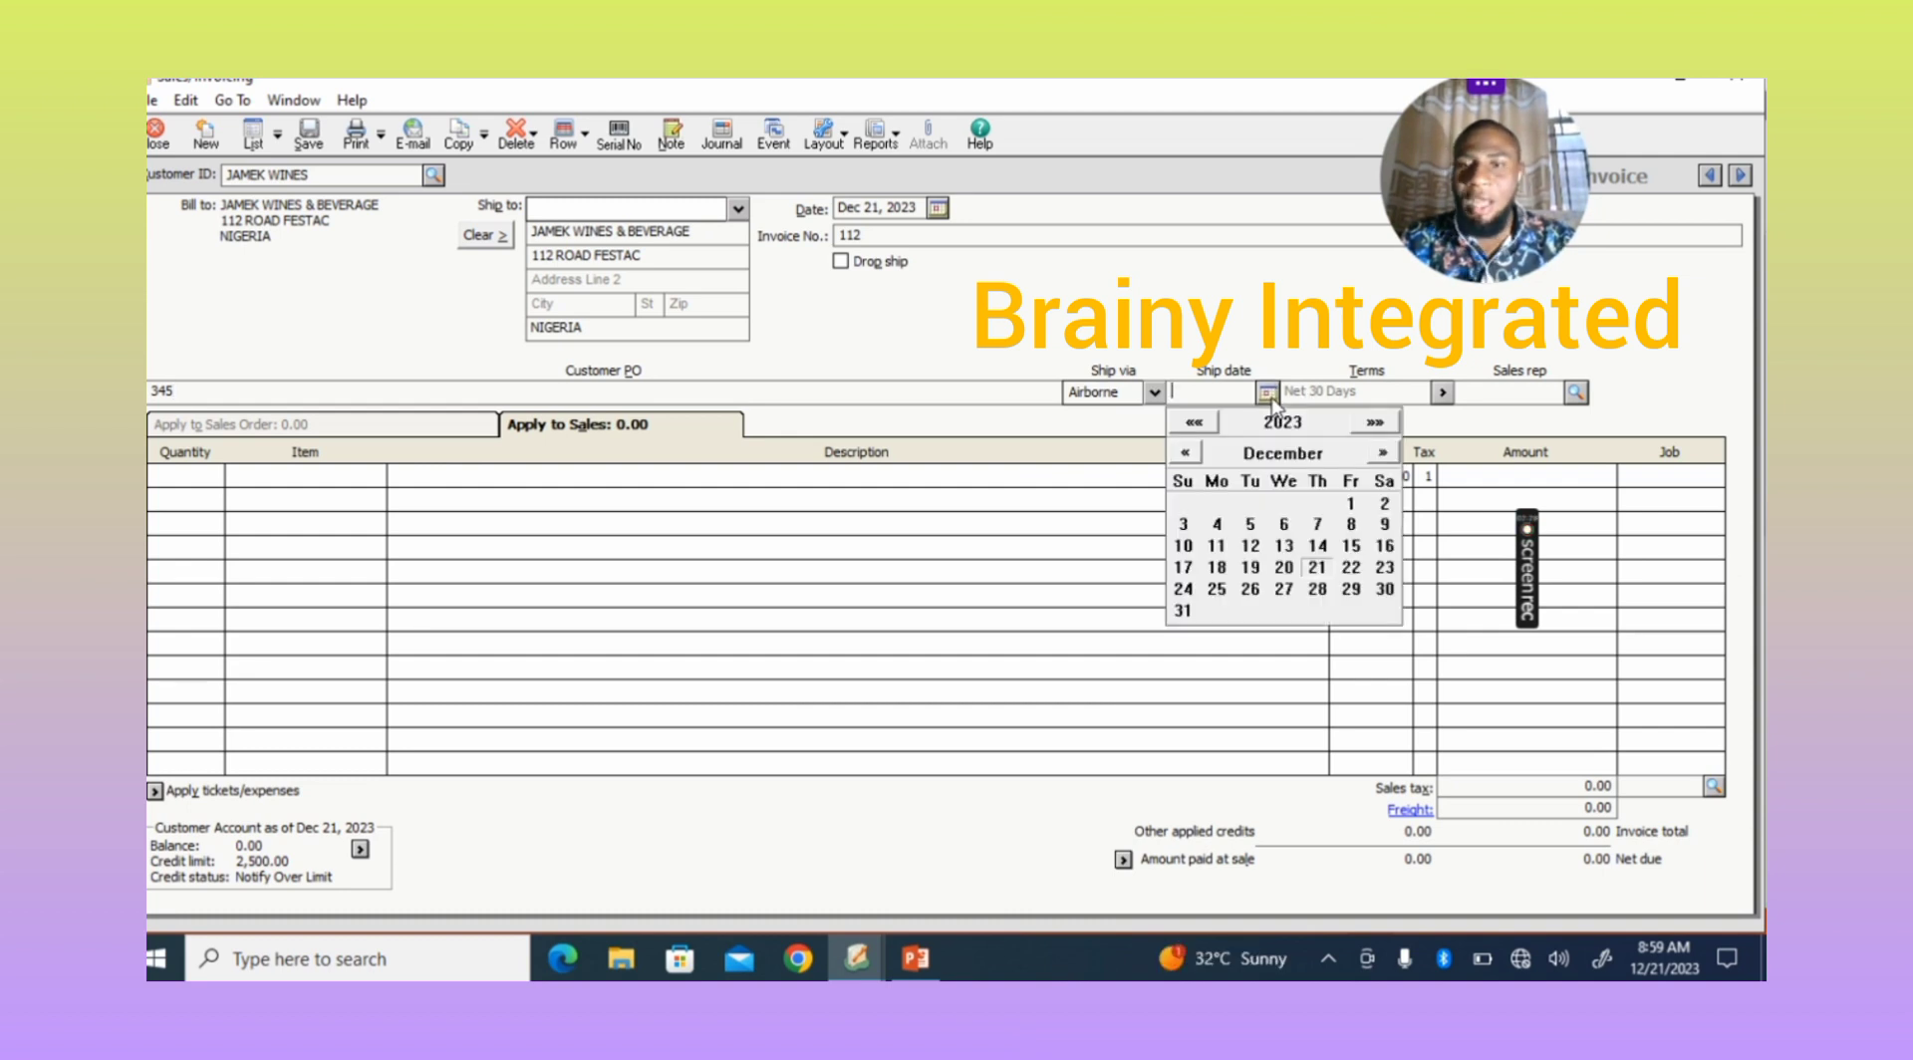
{"action": "left_click", "coordinate": [1316, 570]}
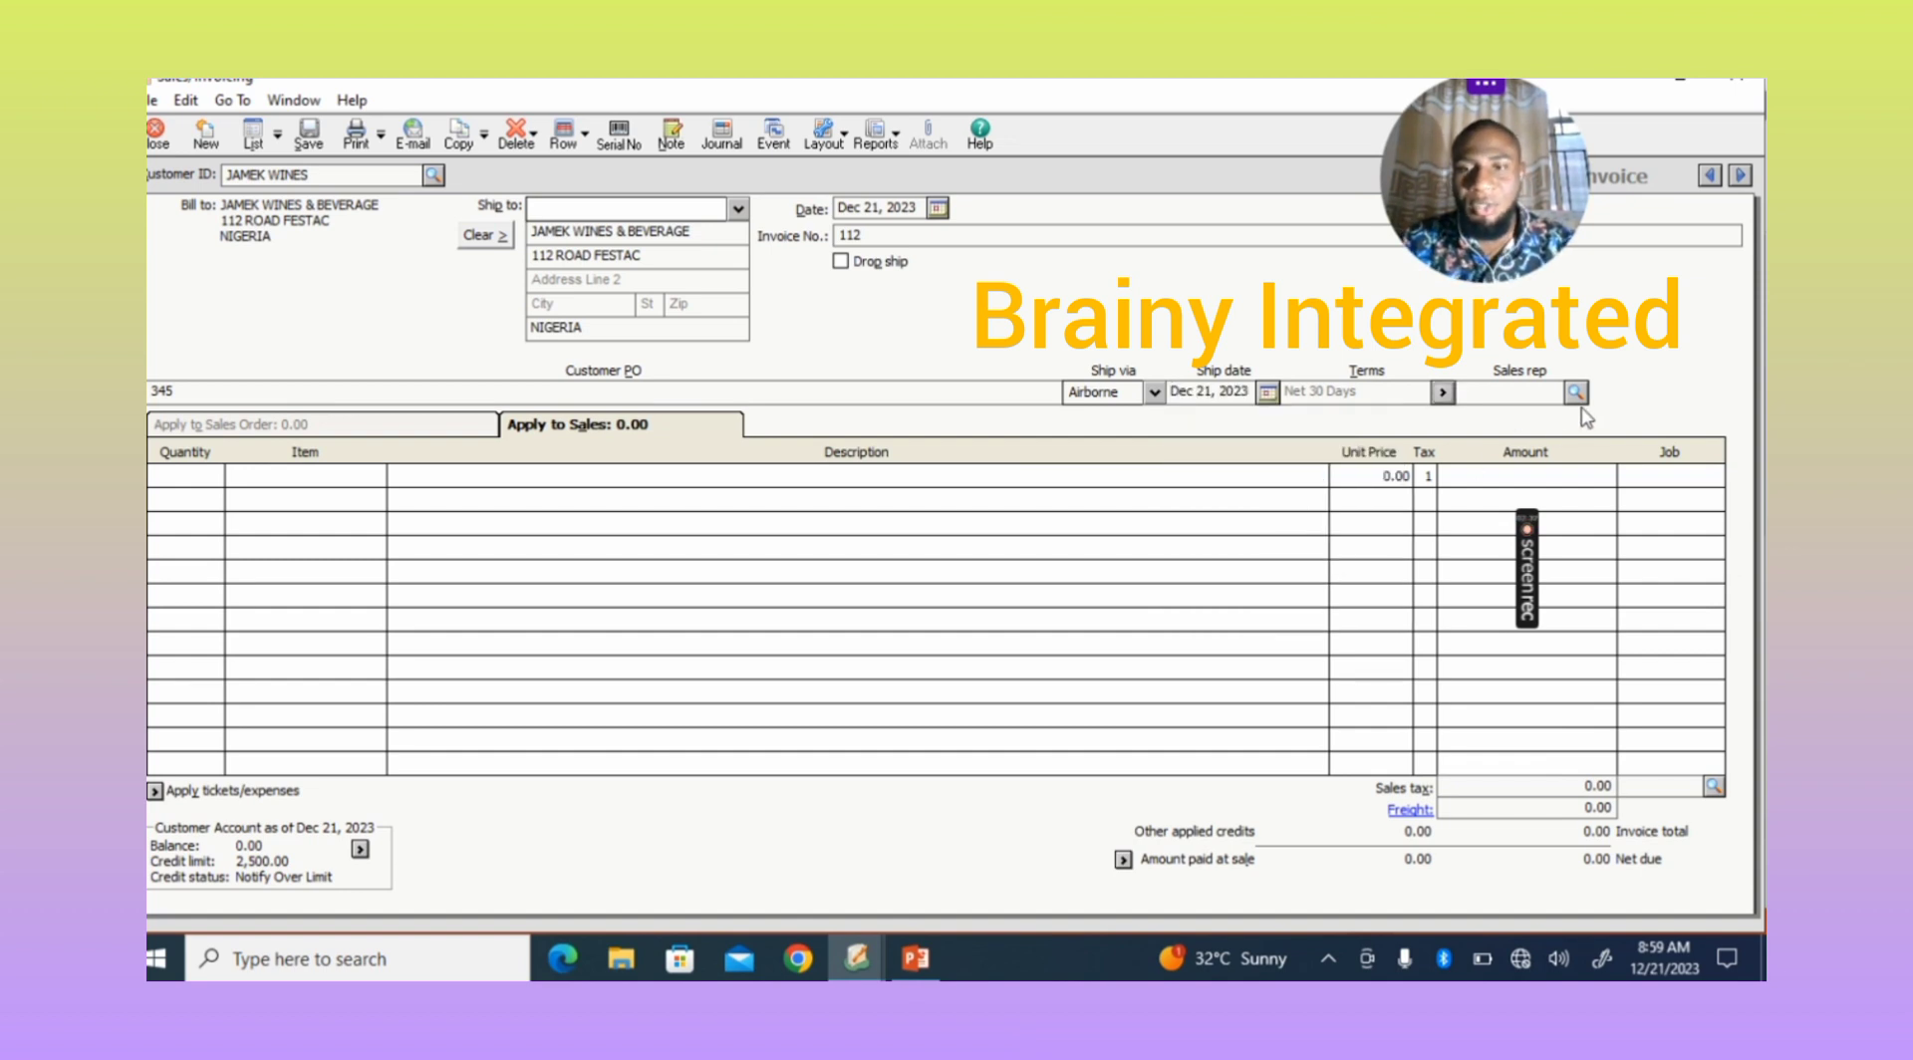
Review the invoice's payment terms details and the list of available sales representatives
{"action": "left_click", "coordinate": [1443, 392]}
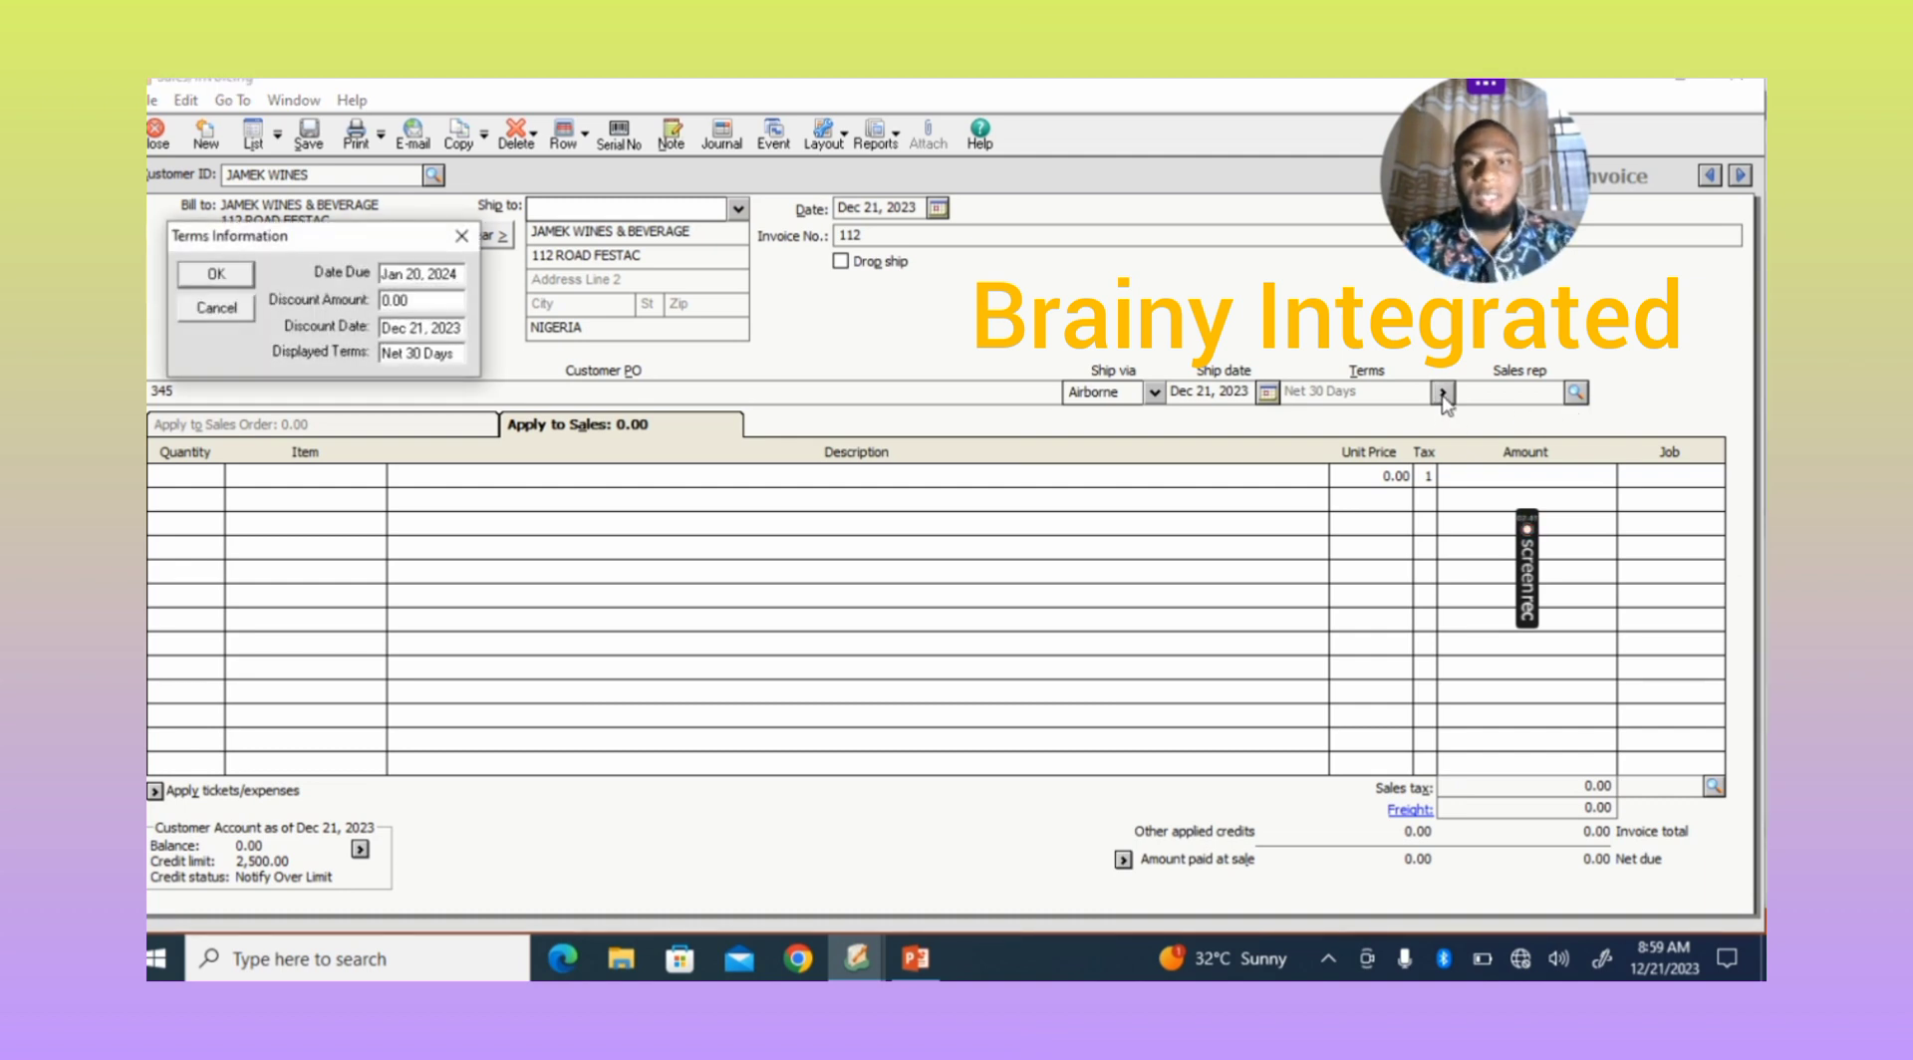
{"action": "left_click", "coordinate": [461, 237]}
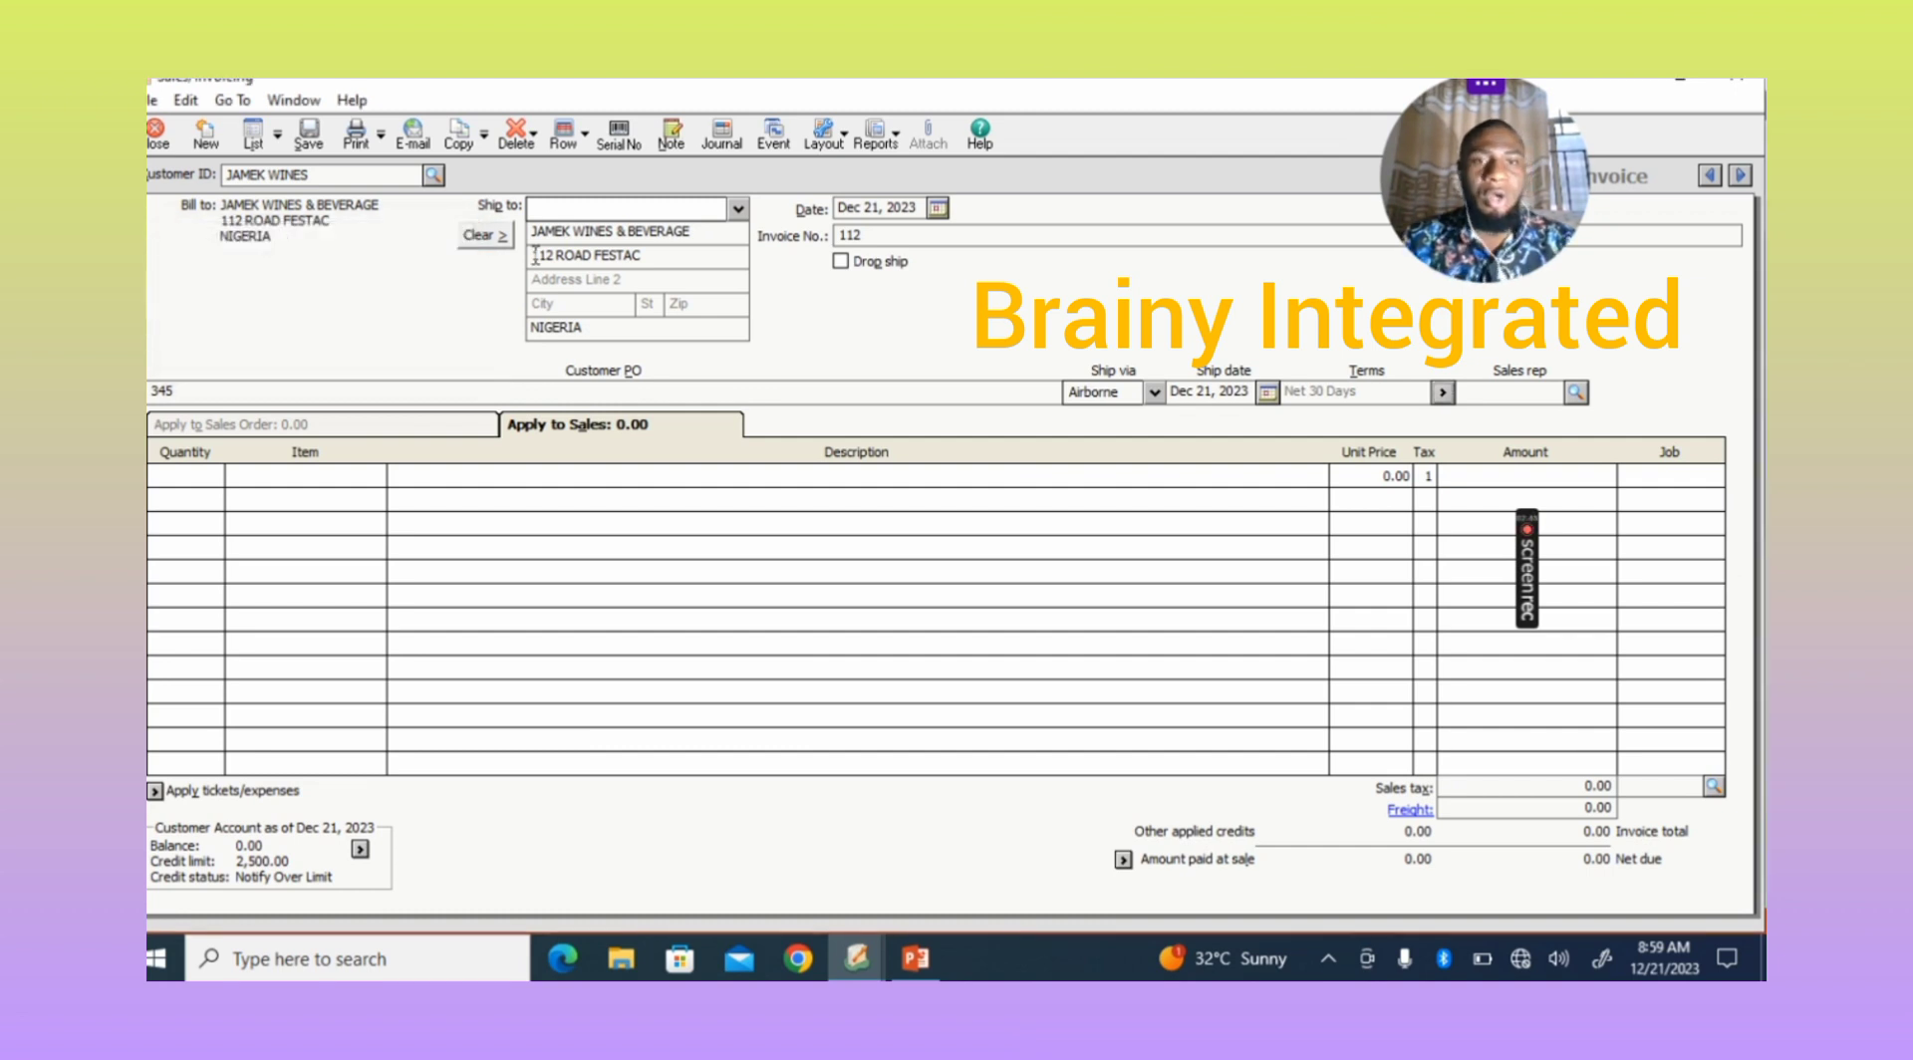
{"action": "left_click", "coordinate": [1575, 392]}
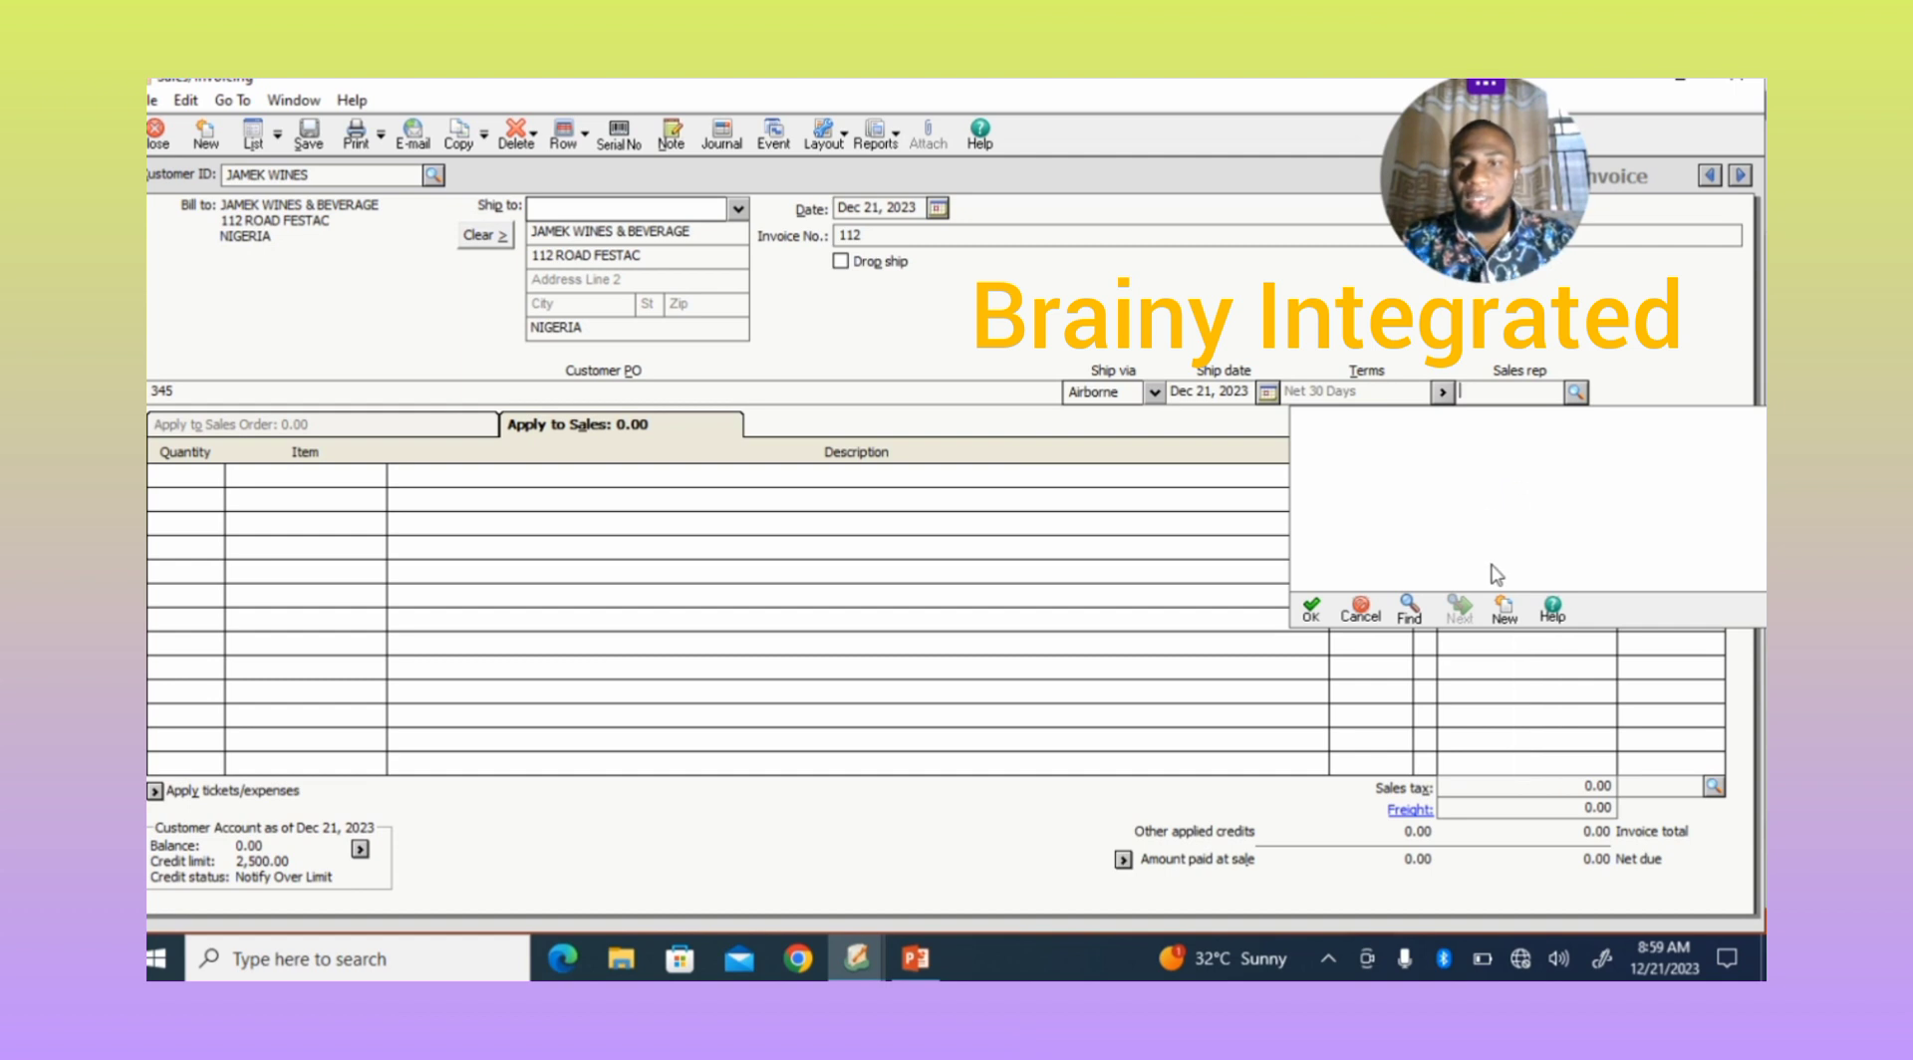
{"action": "left_click", "coordinate": [1482, 394]}
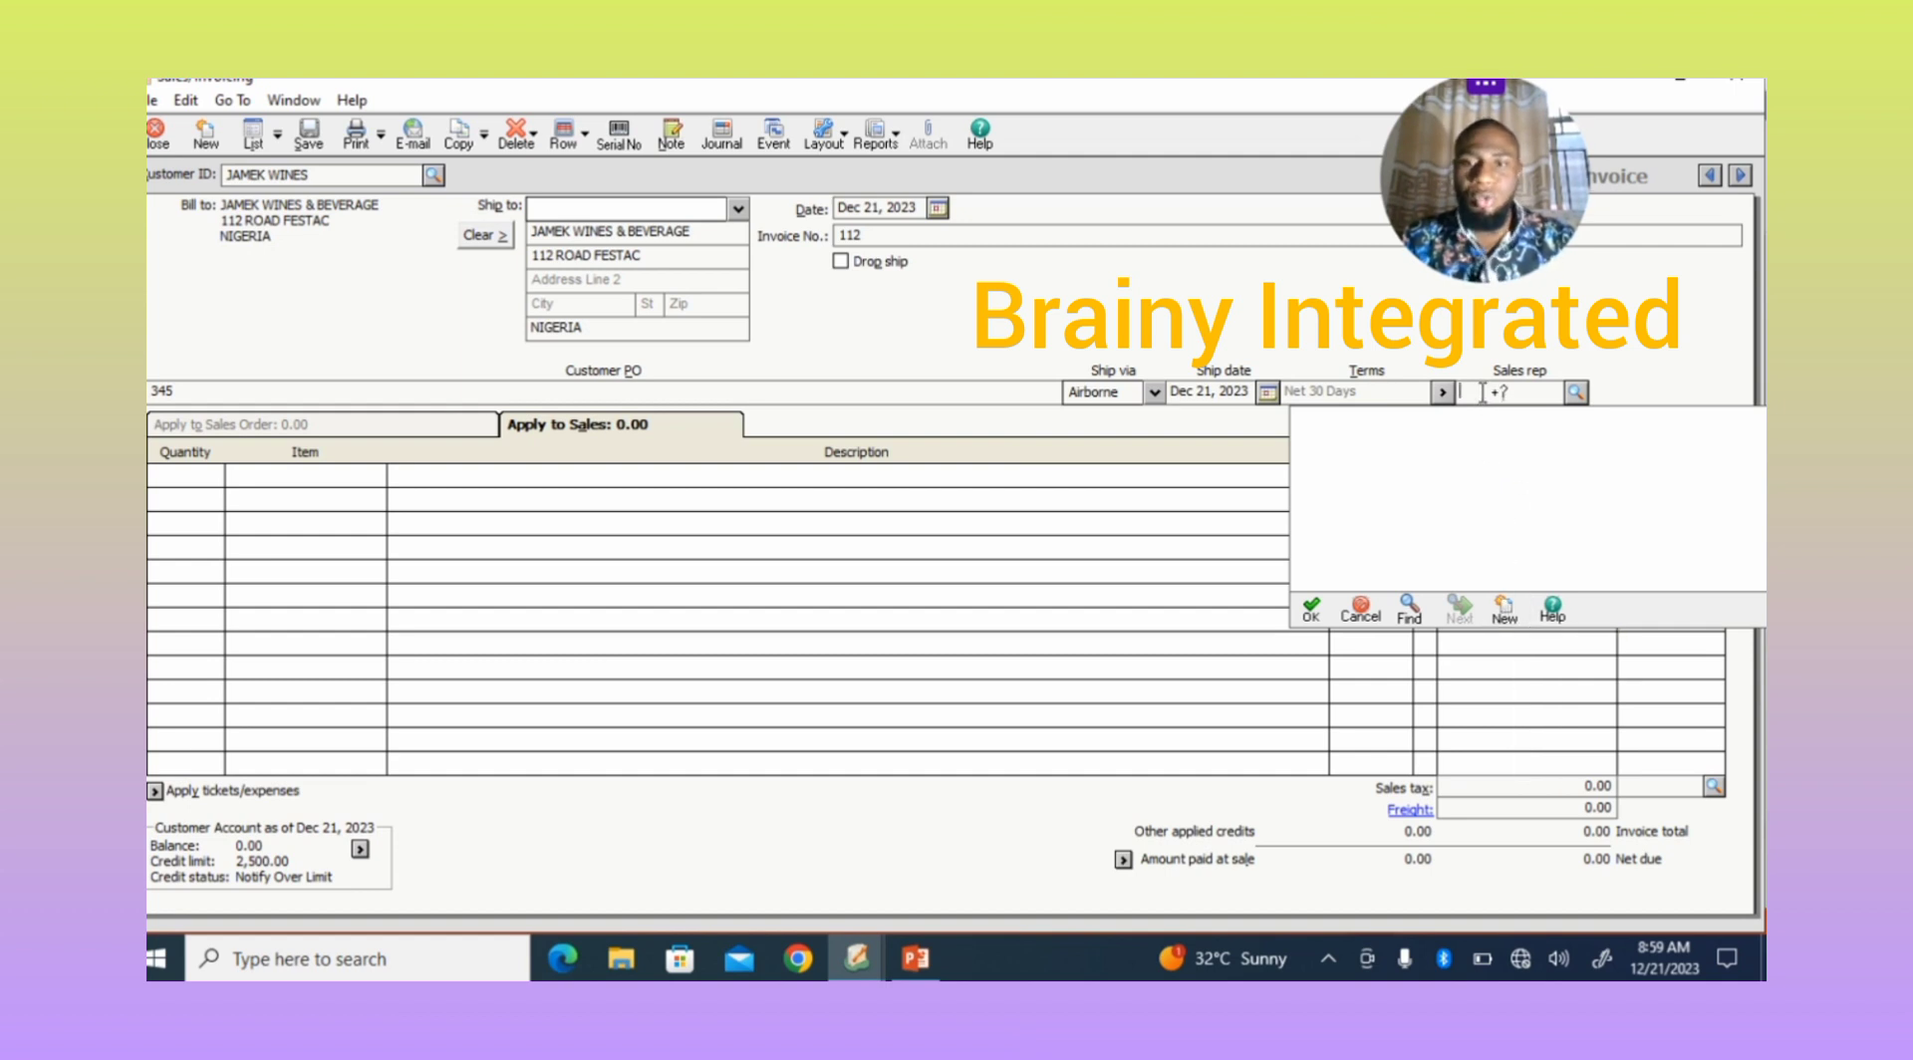
{"action": "key", "text": "Tab"}
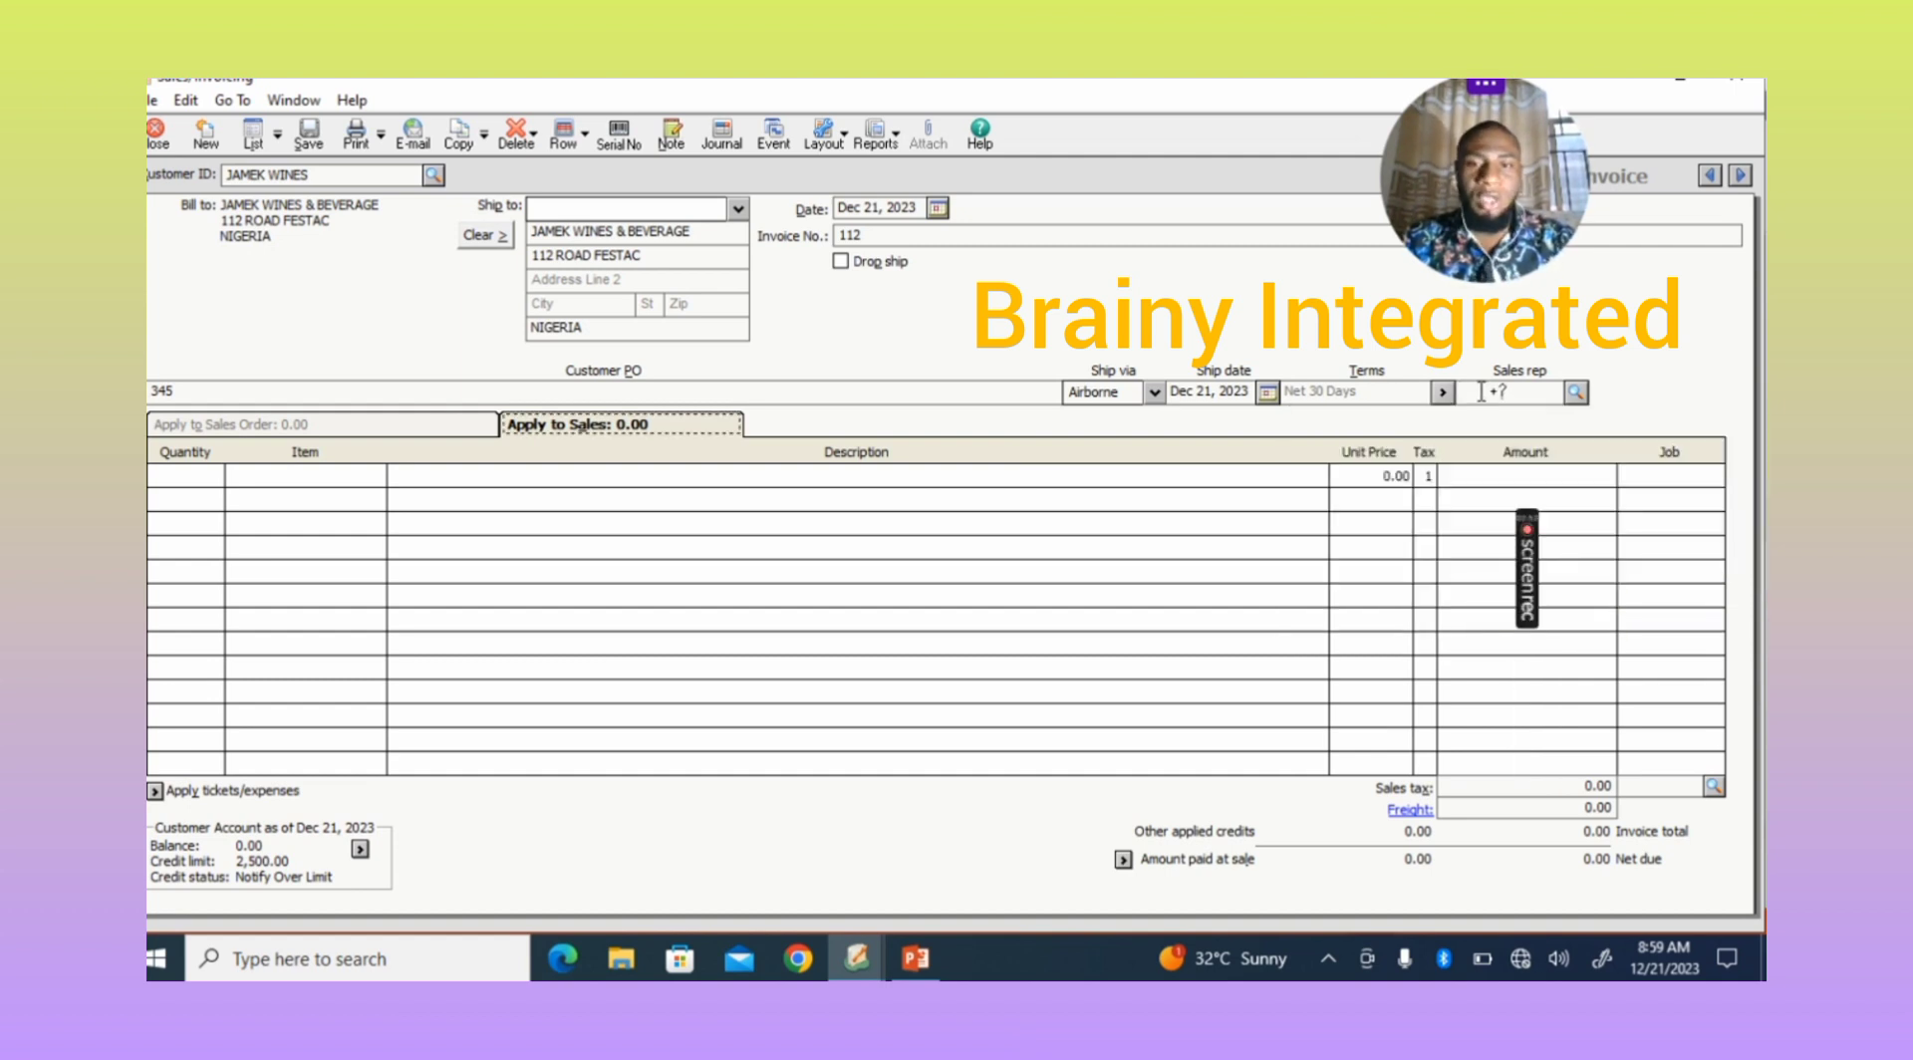
{"action": "left_click", "coordinate": [207, 486]}
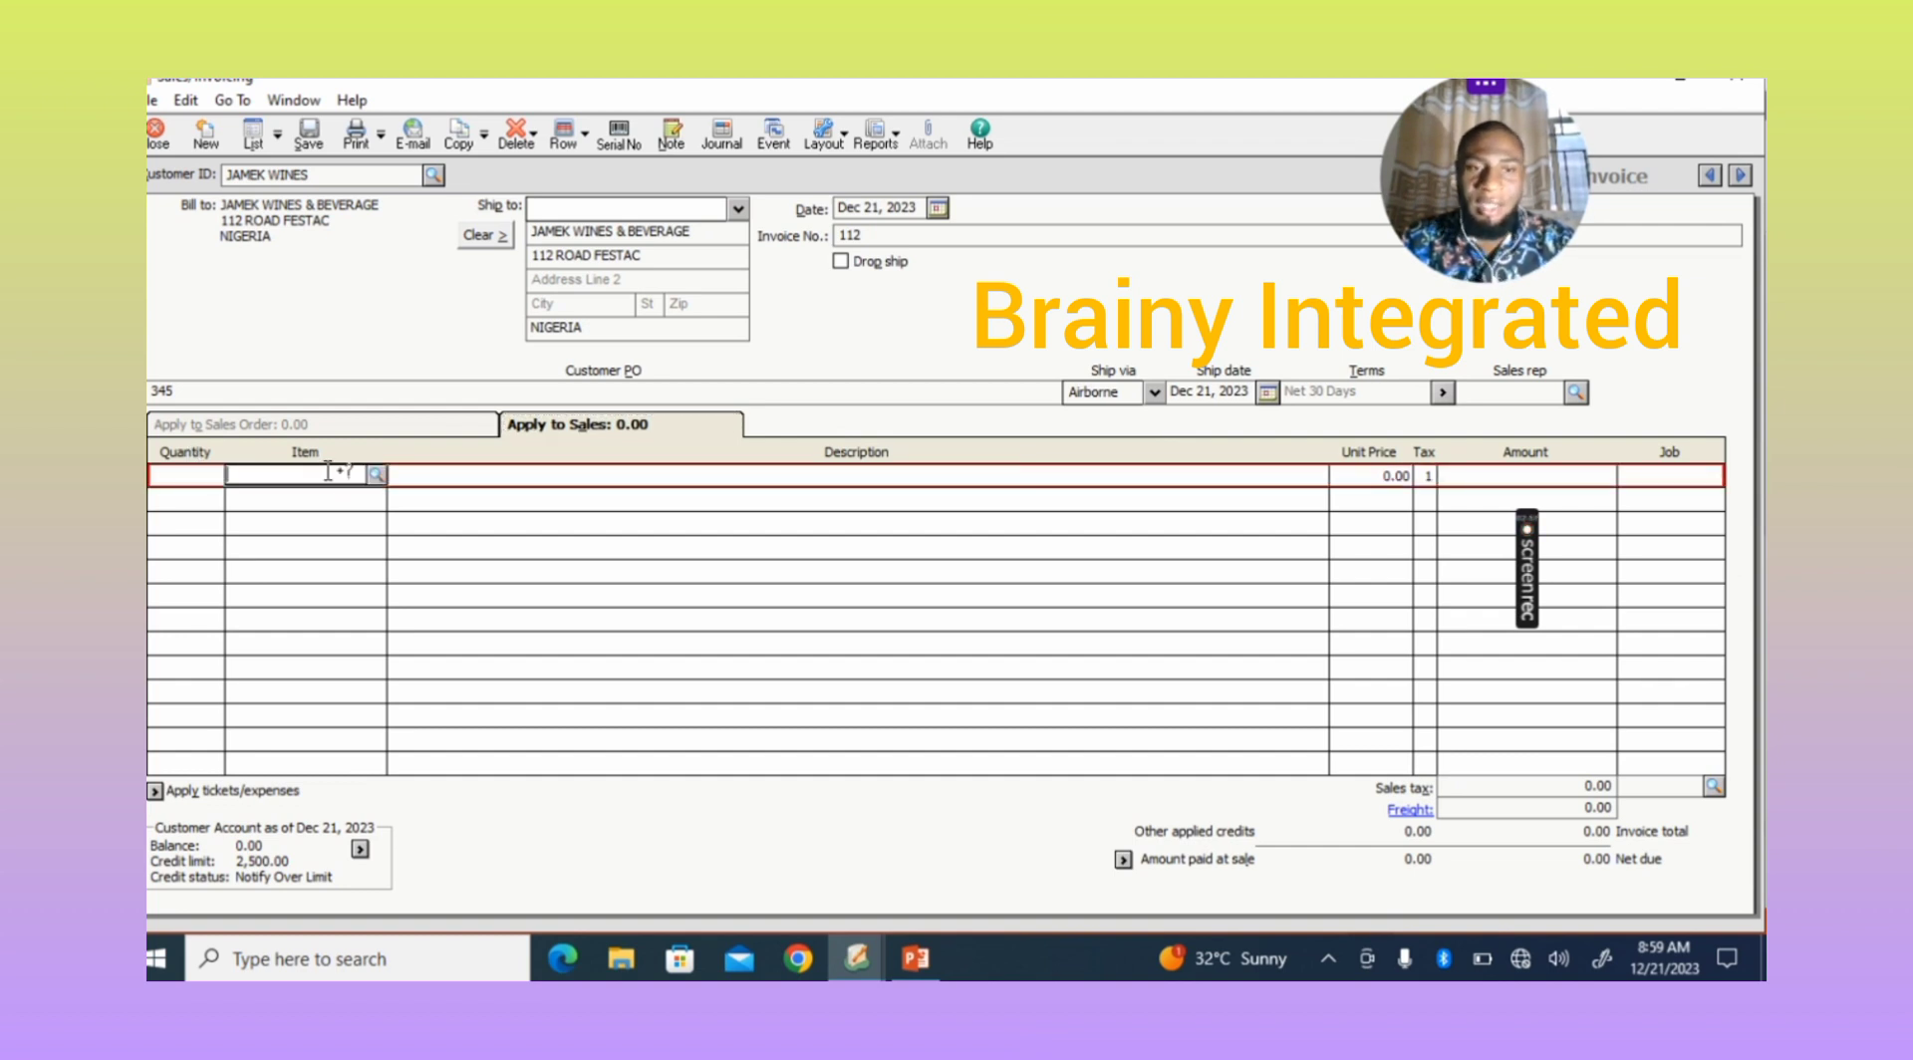
{"action": "left_click", "coordinate": [486, 476]}
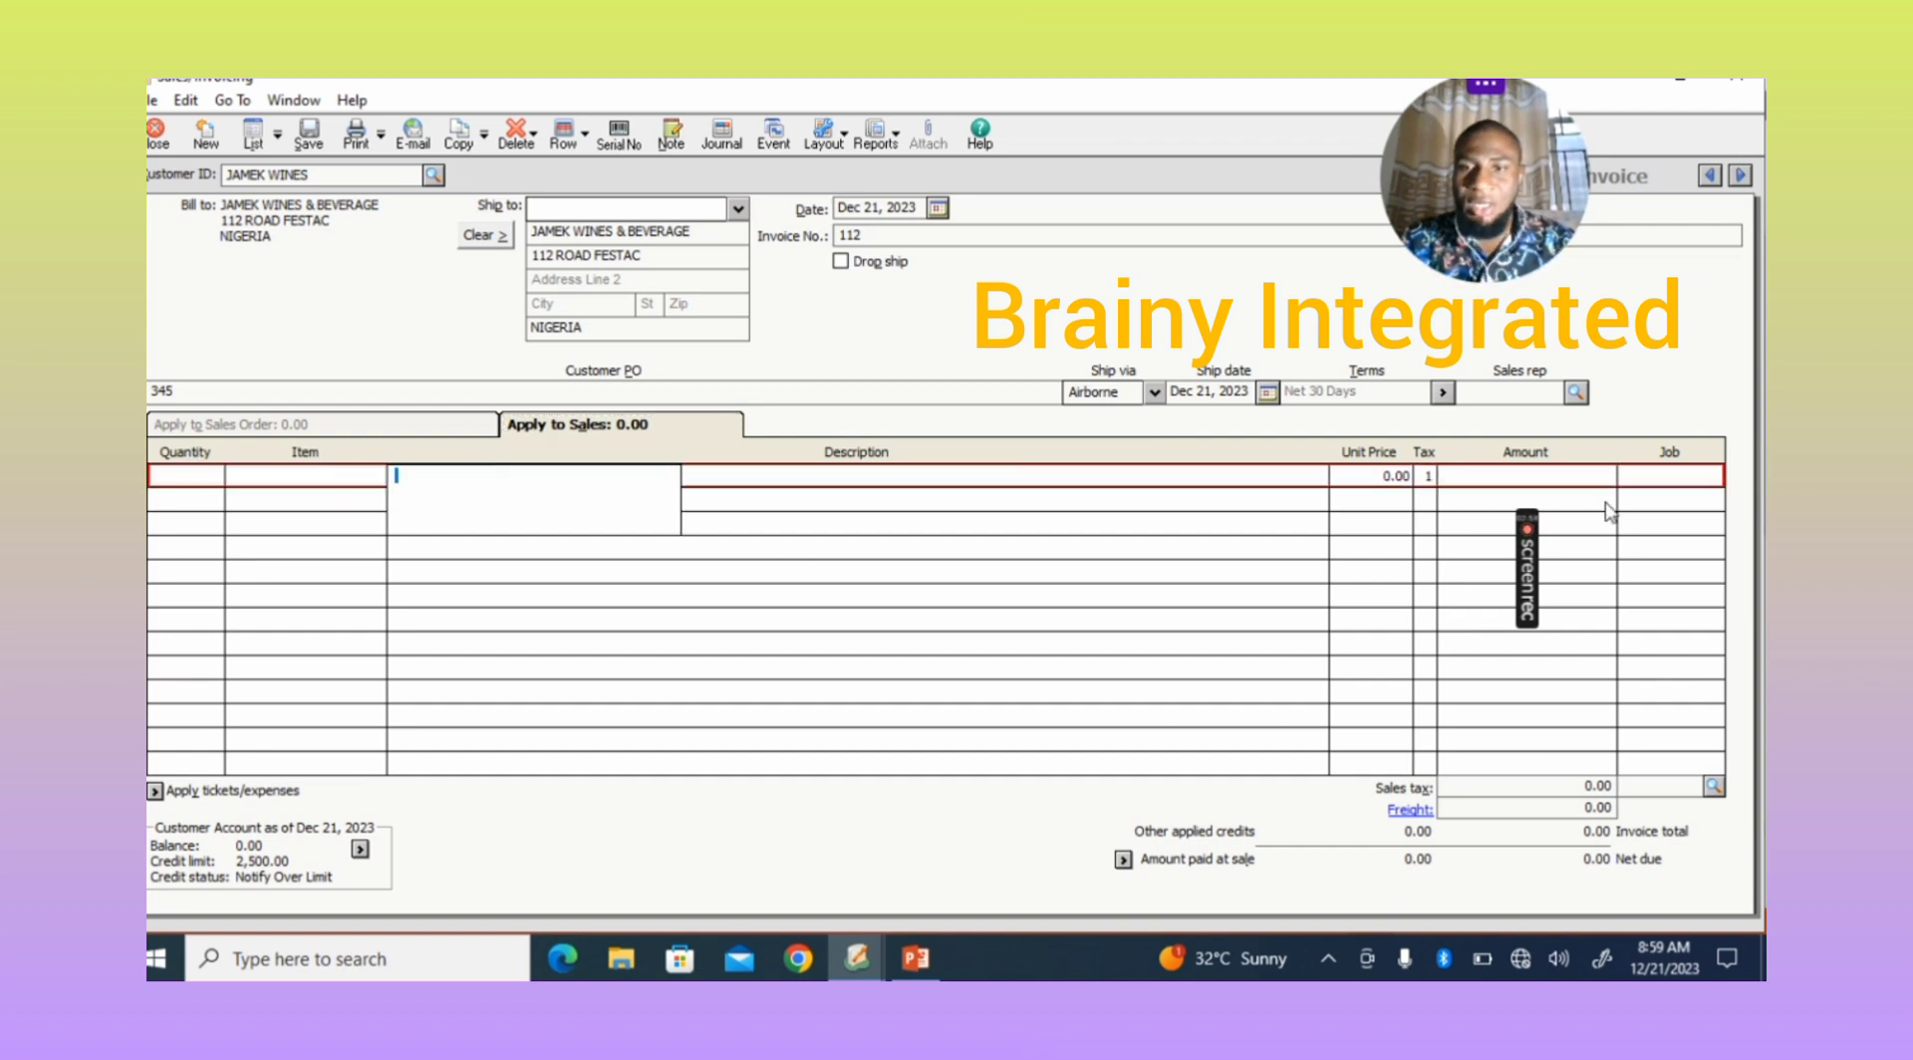
{"action": "left_click", "coordinate": [1393, 478]}
{"action": "left_click", "coordinate": [1582, 475]}
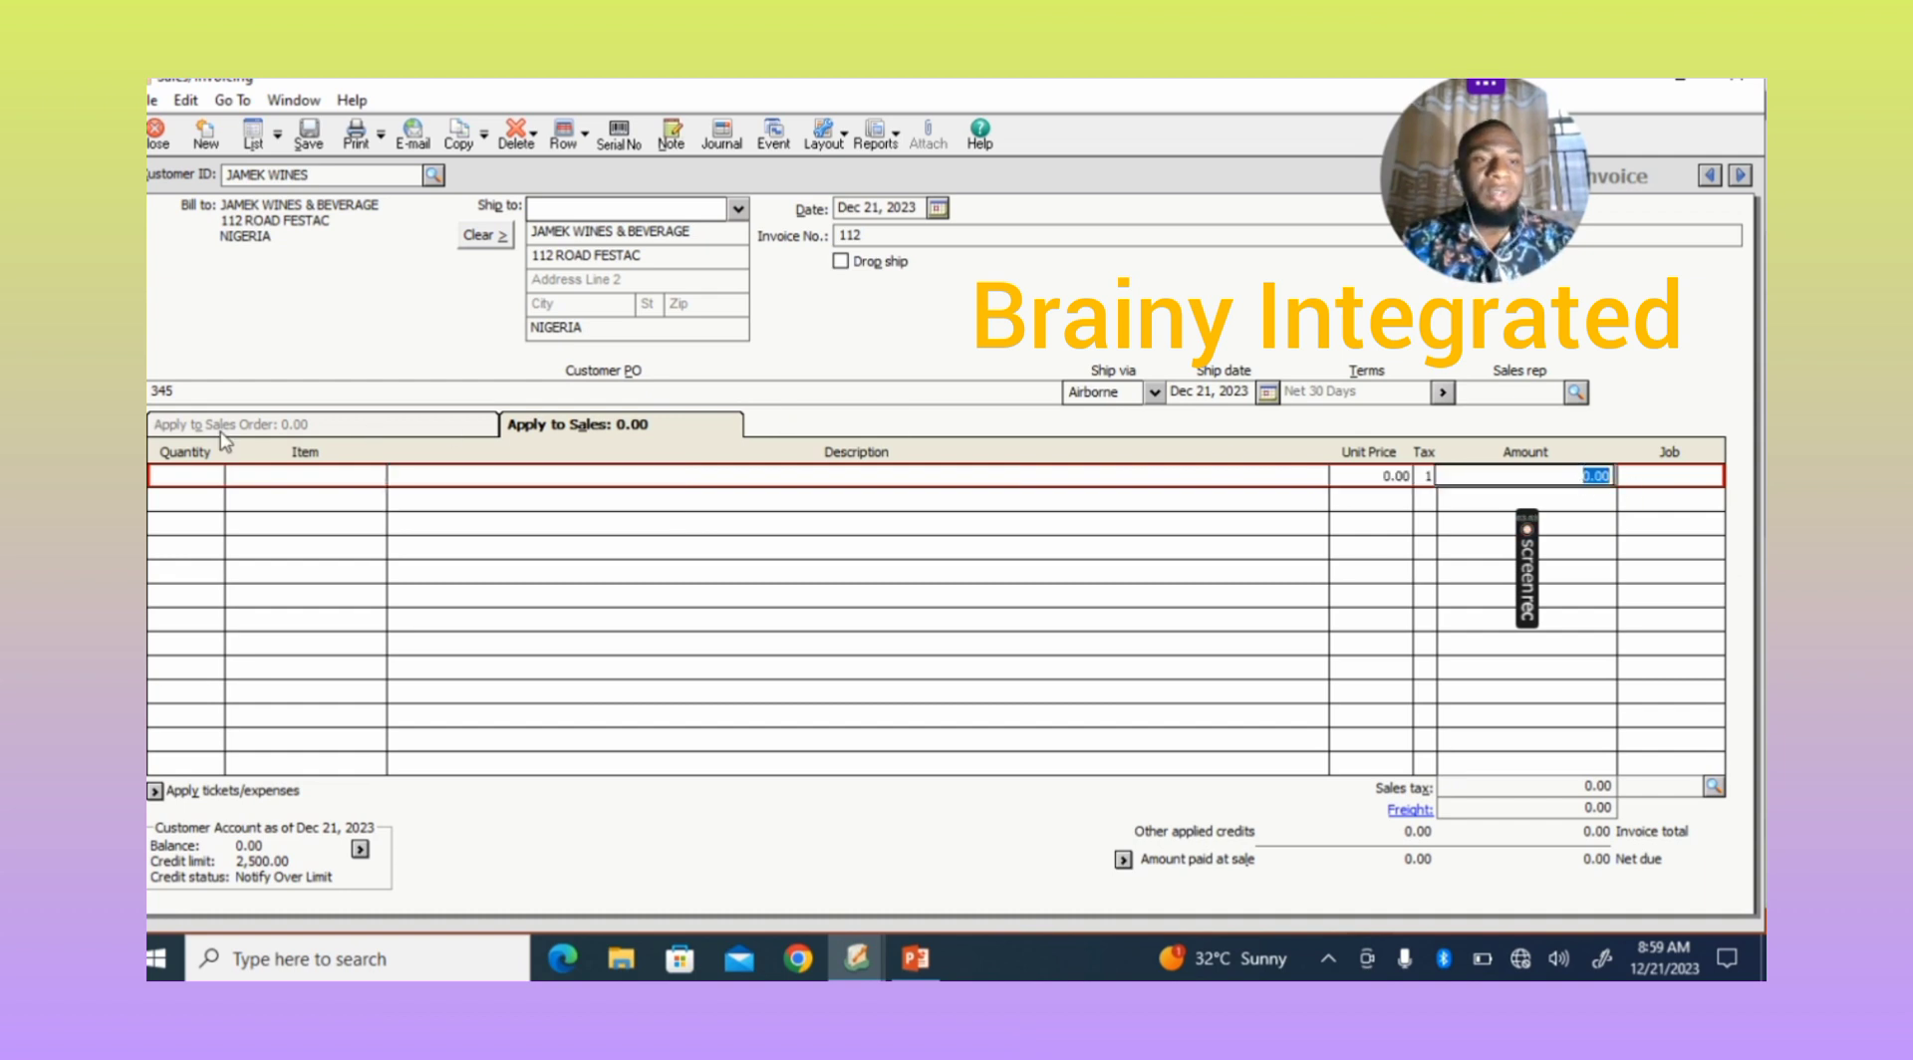
Fill the first invoice line with a quantity of 50 and the ZEELAND item, keeping its default price and tax type
{"action": "left_click", "coordinate": [201, 477]}
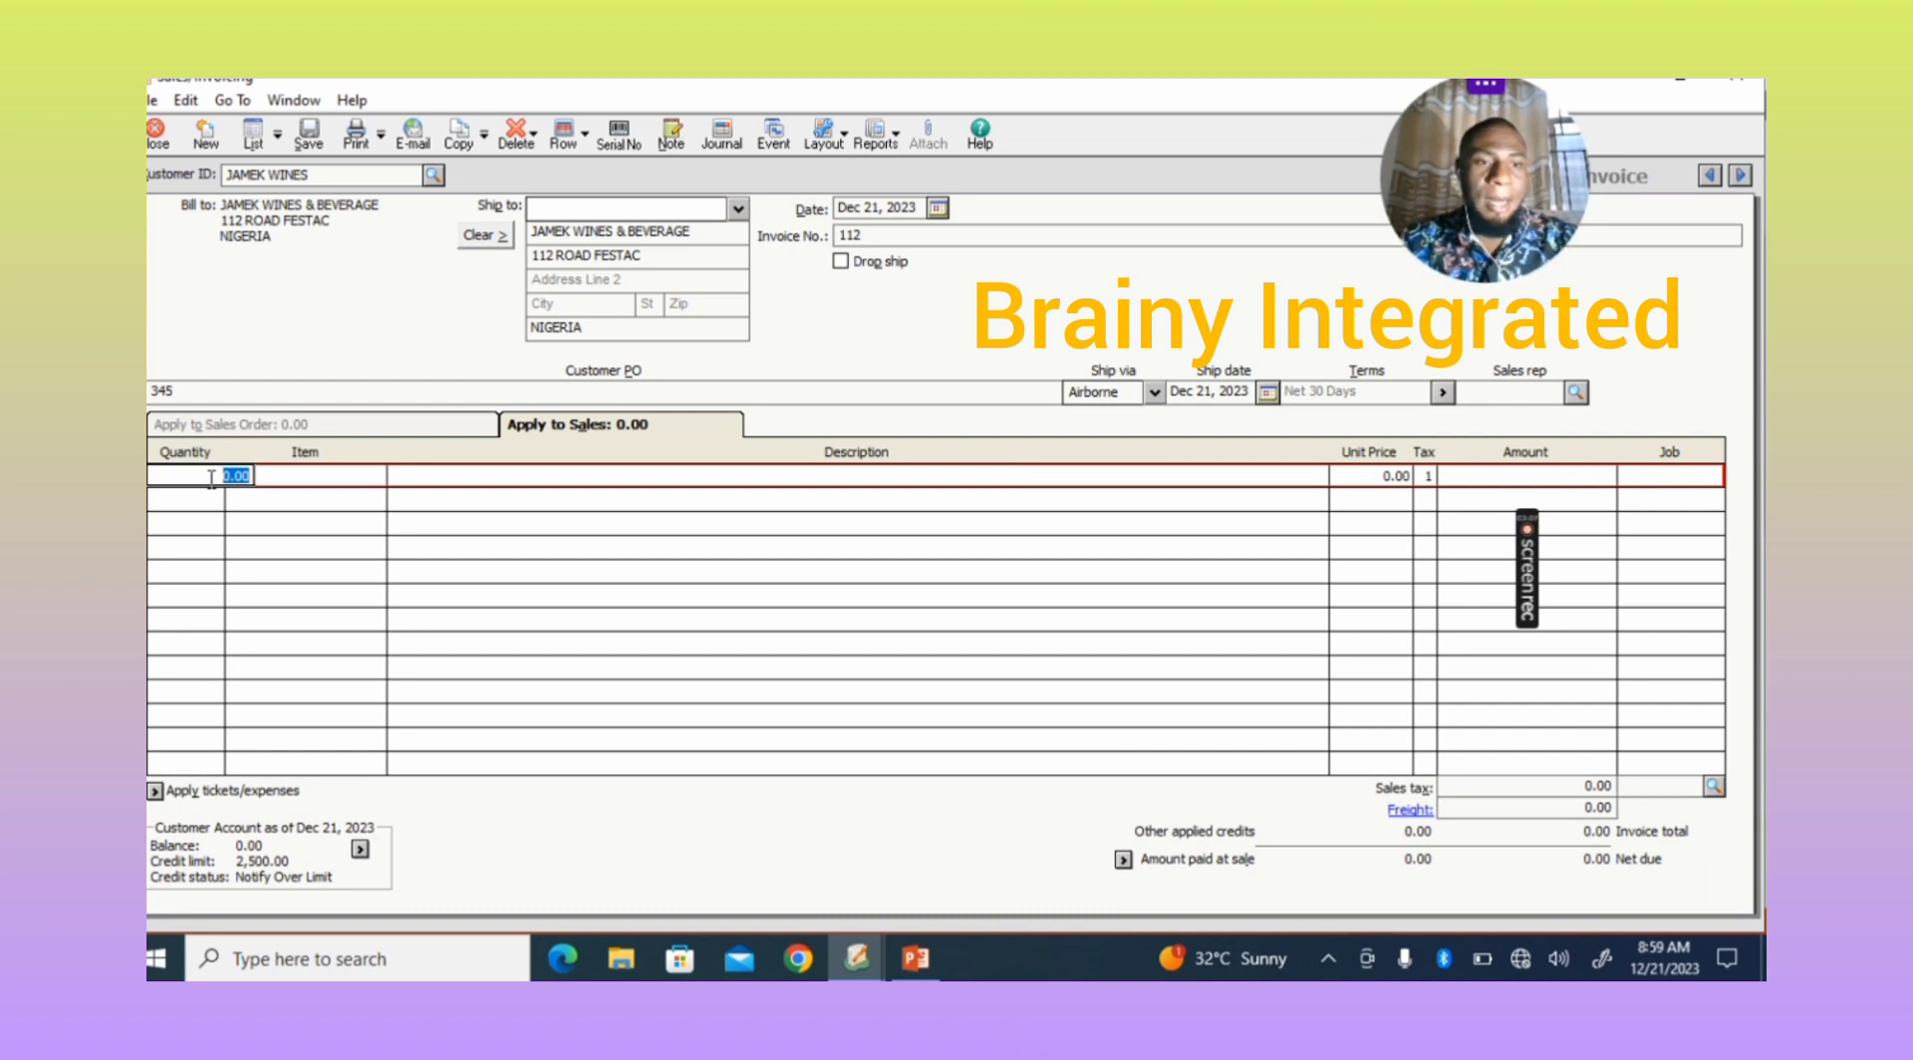
{"action": "type", "text": "5"}
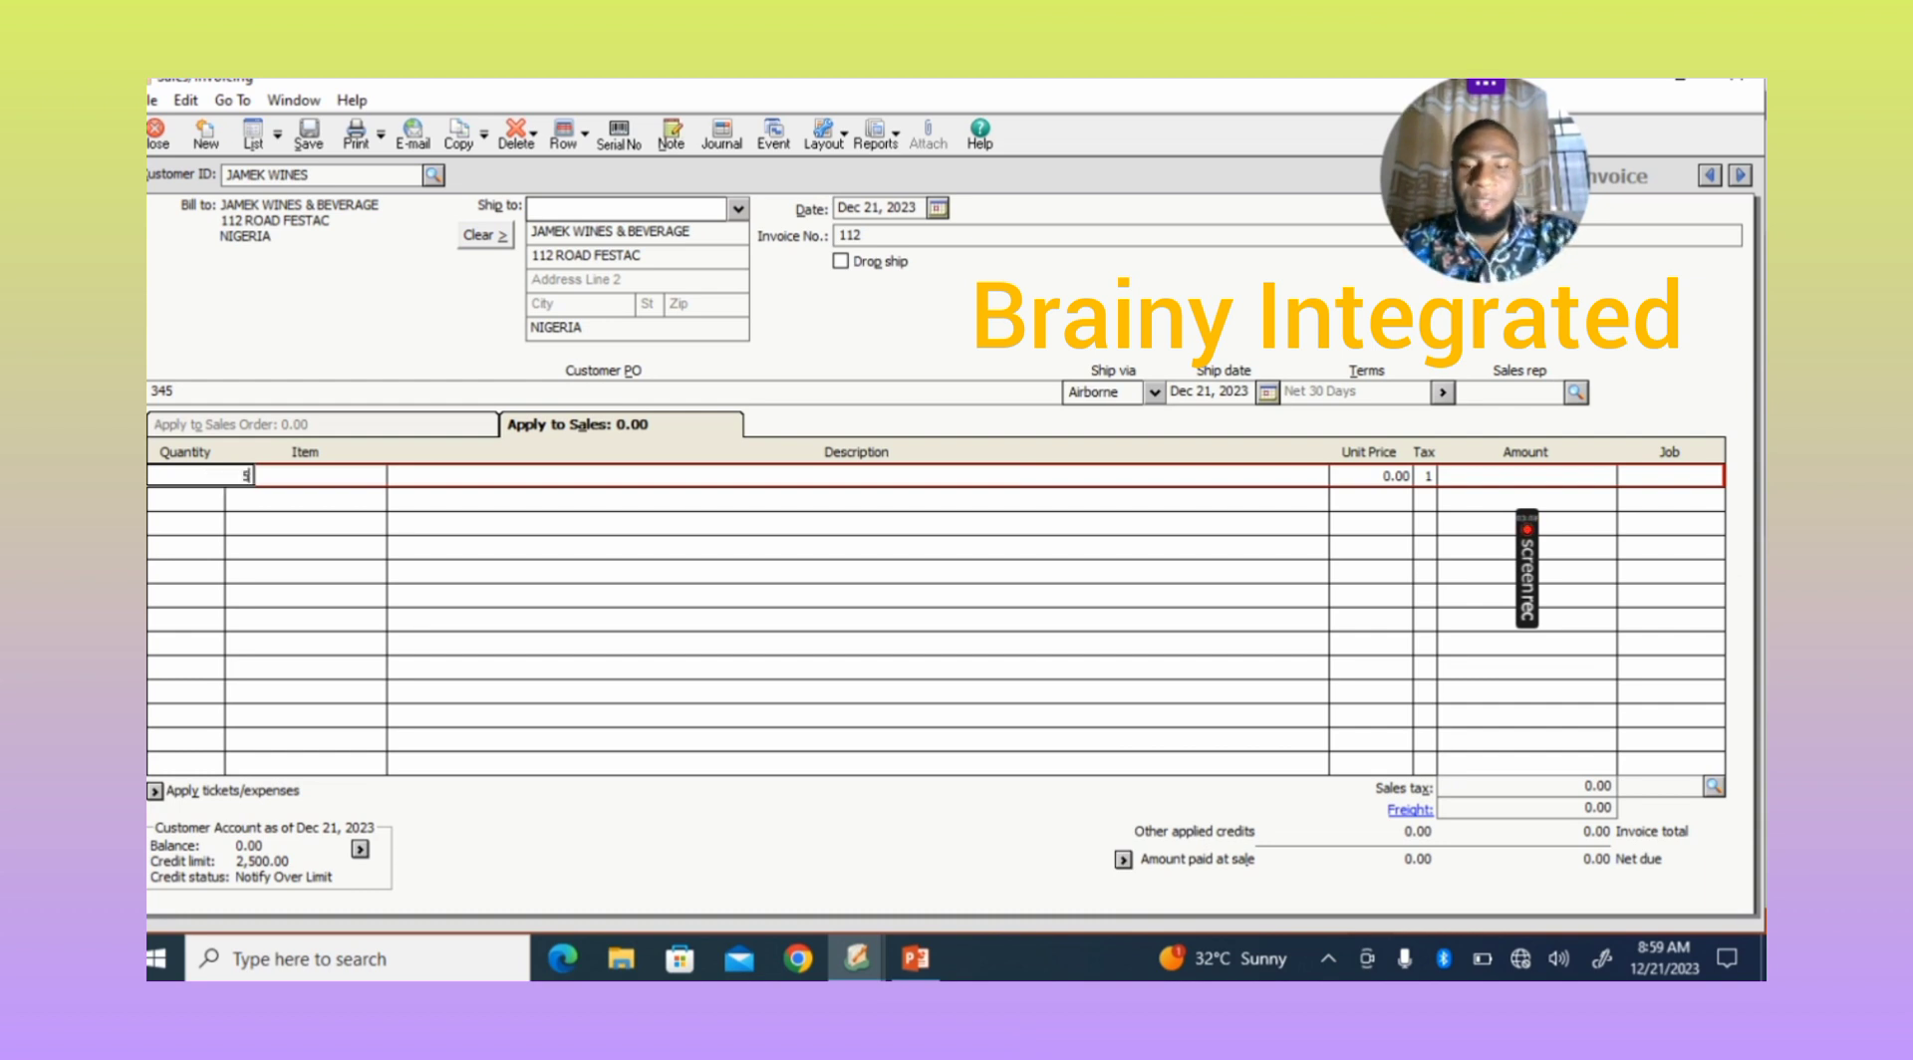
{"action": "type", "text": "0"}
{"action": "key", "text": "Tab"}
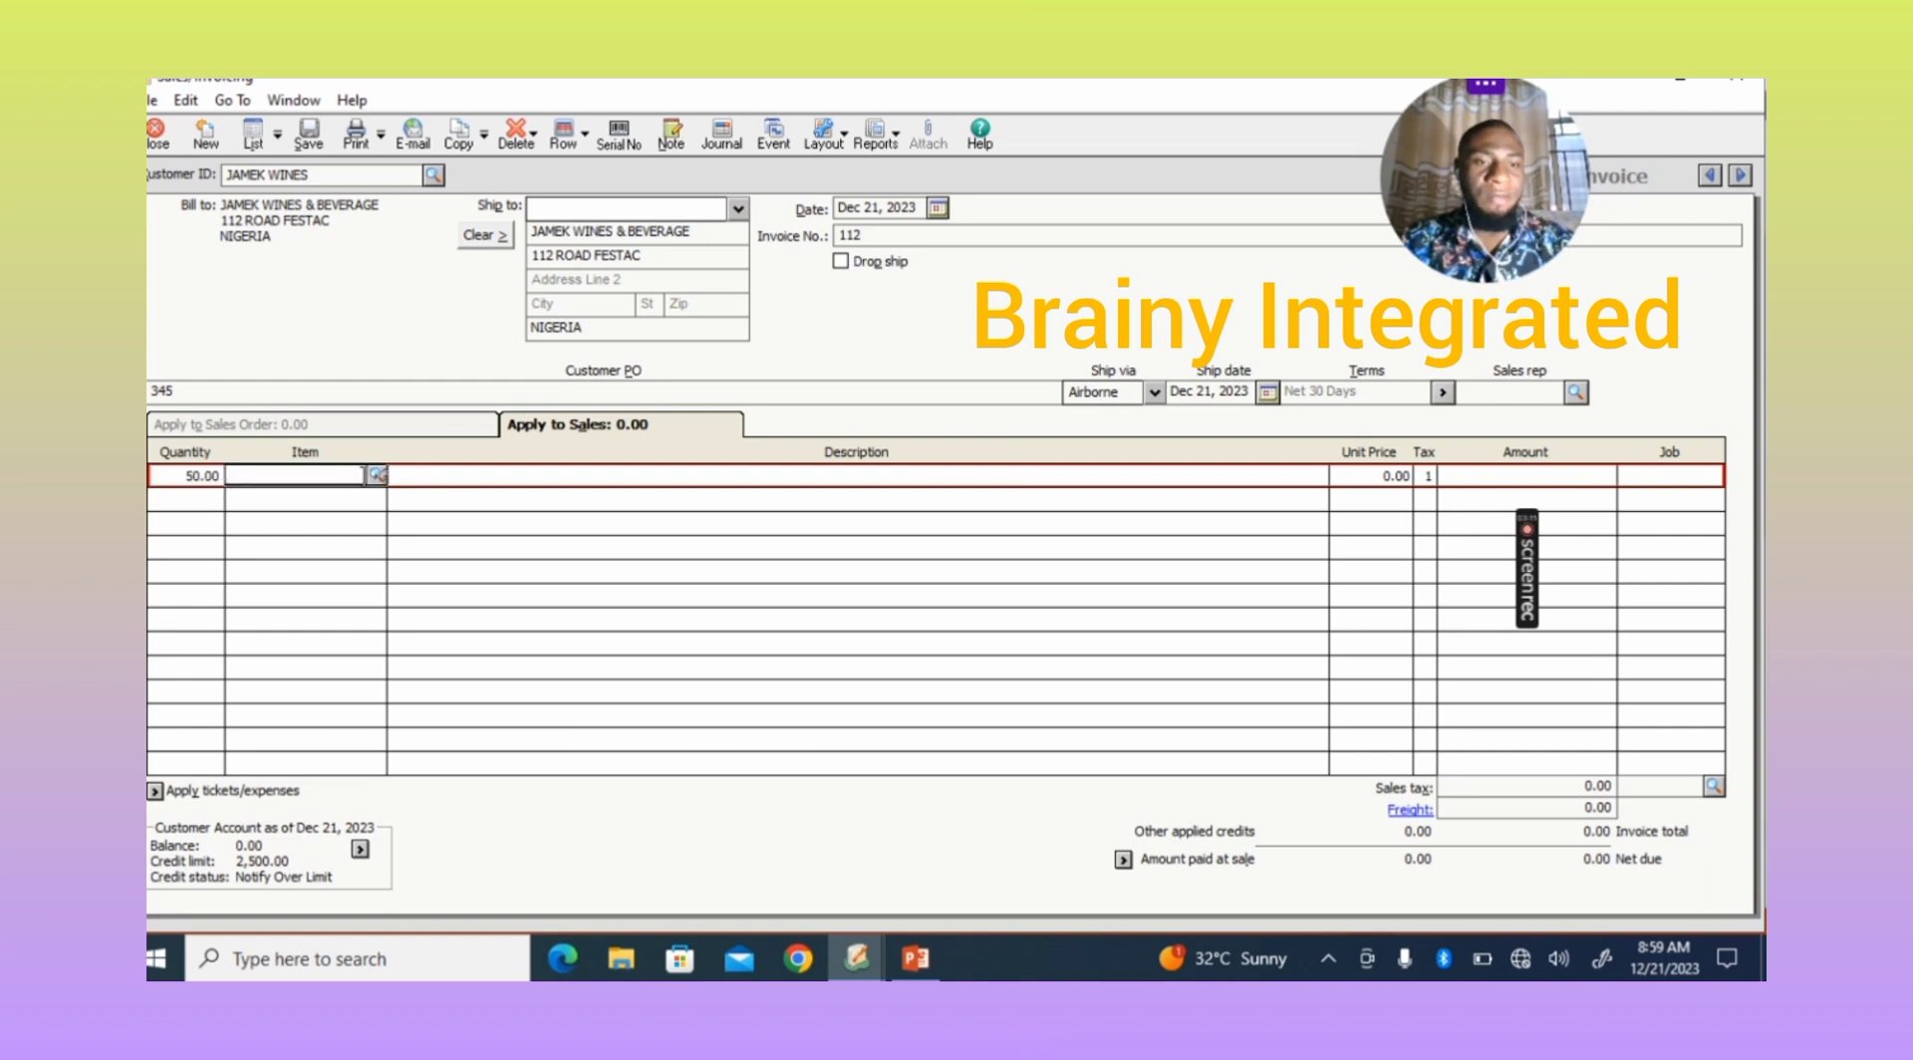
{"action": "left_click", "coordinate": [375, 474]}
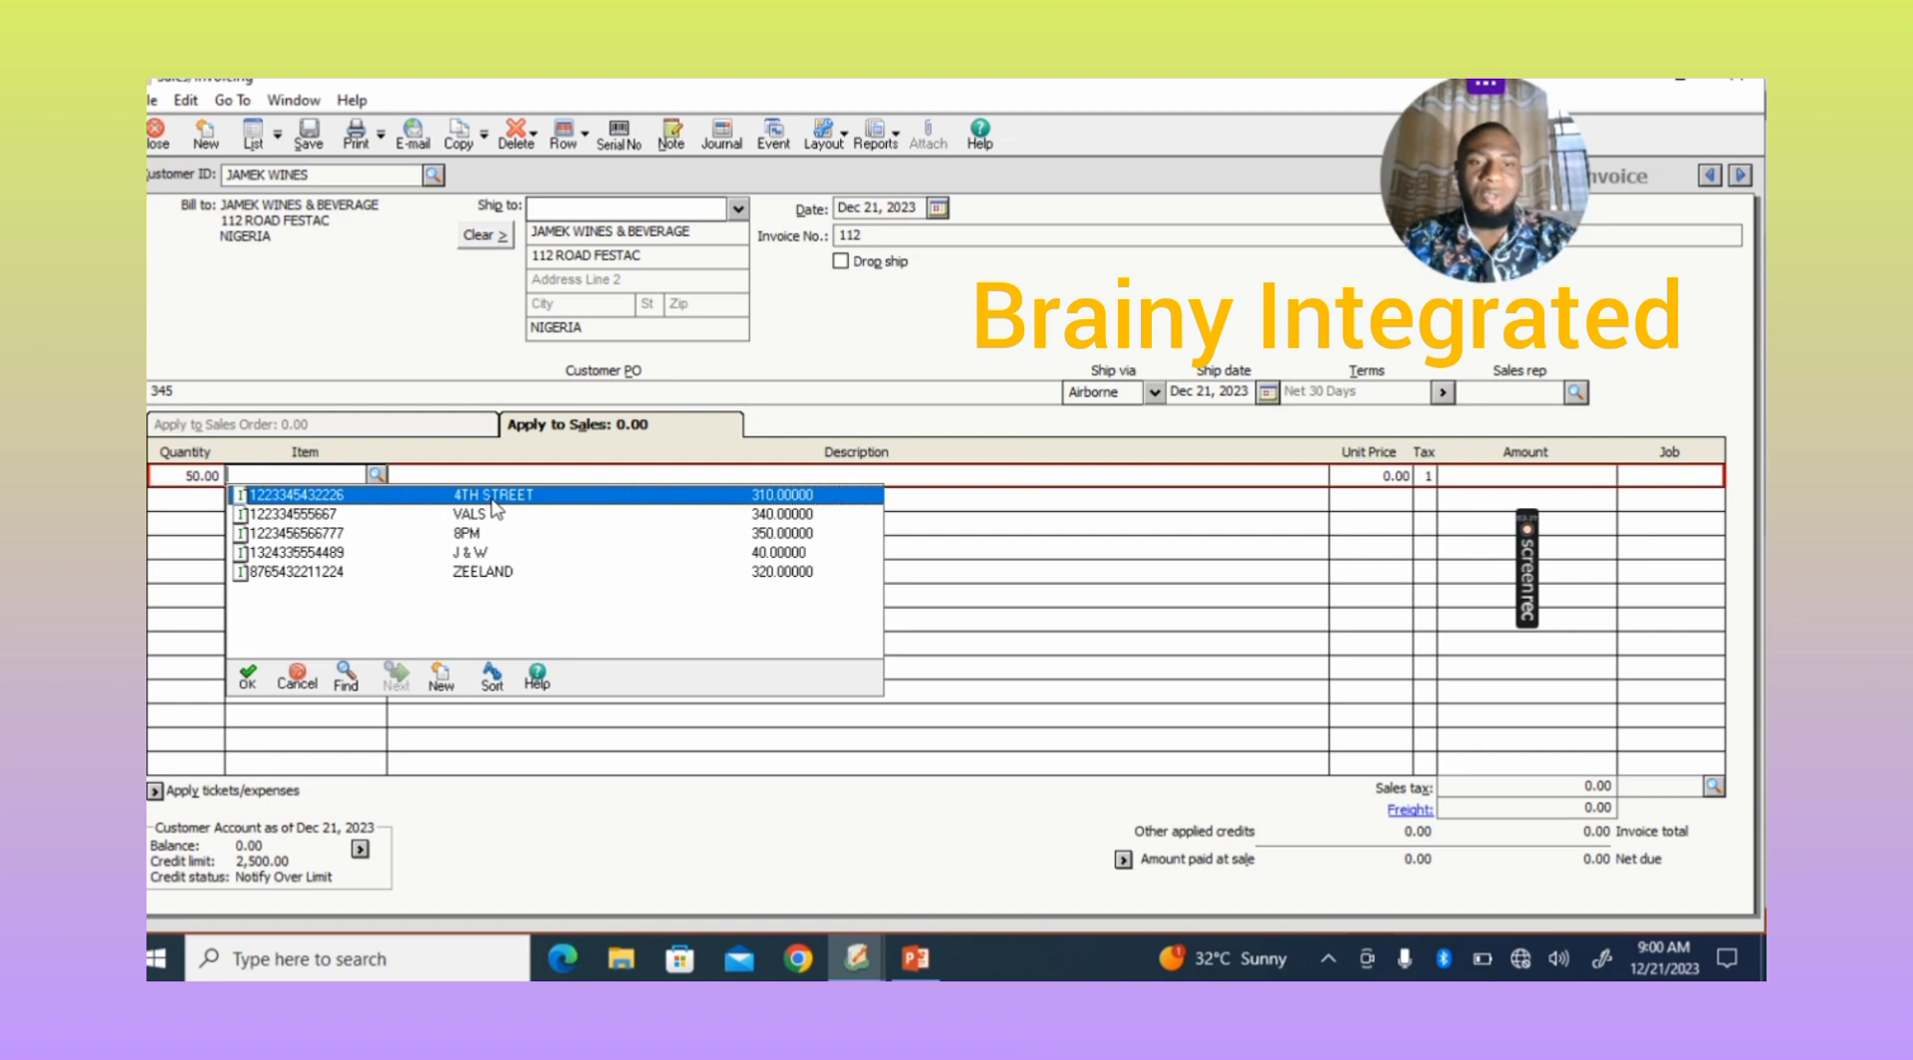
{"action": "double_click", "coordinate": [503, 576]}
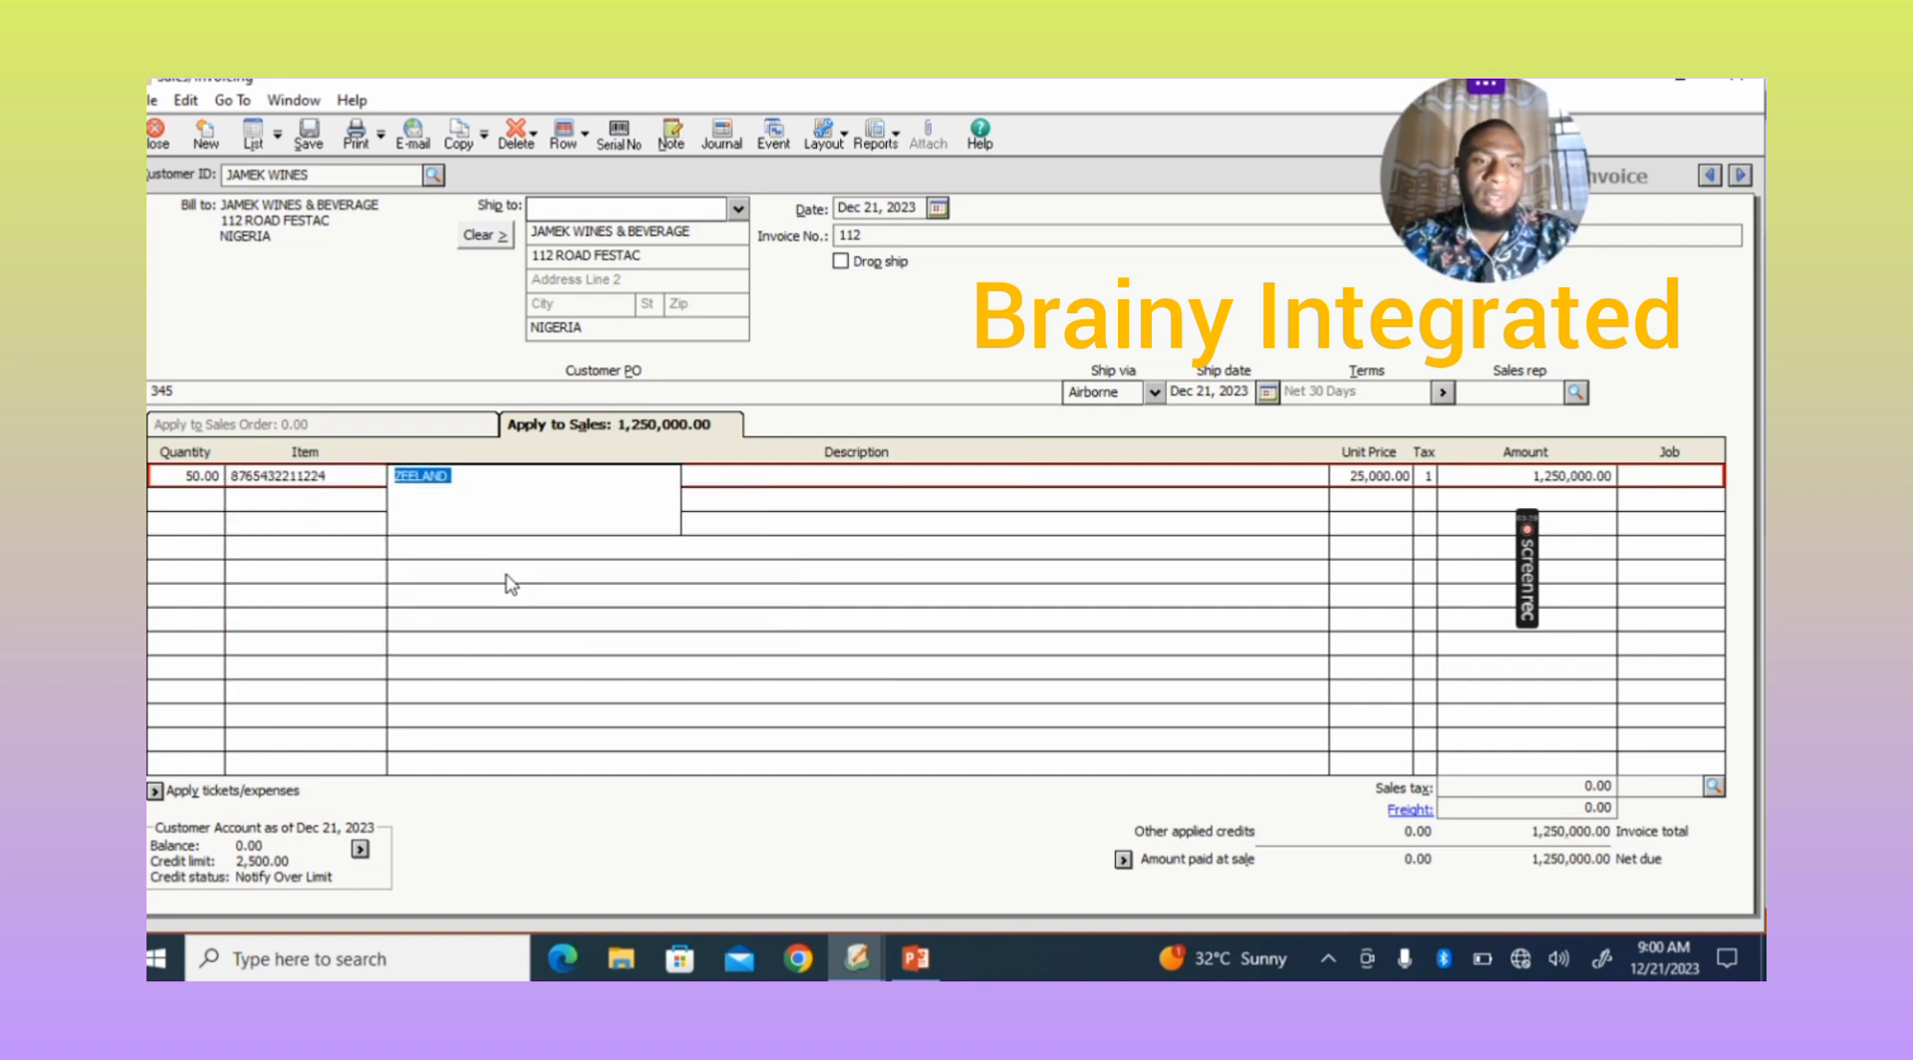
{"action": "key", "text": "Tab"}
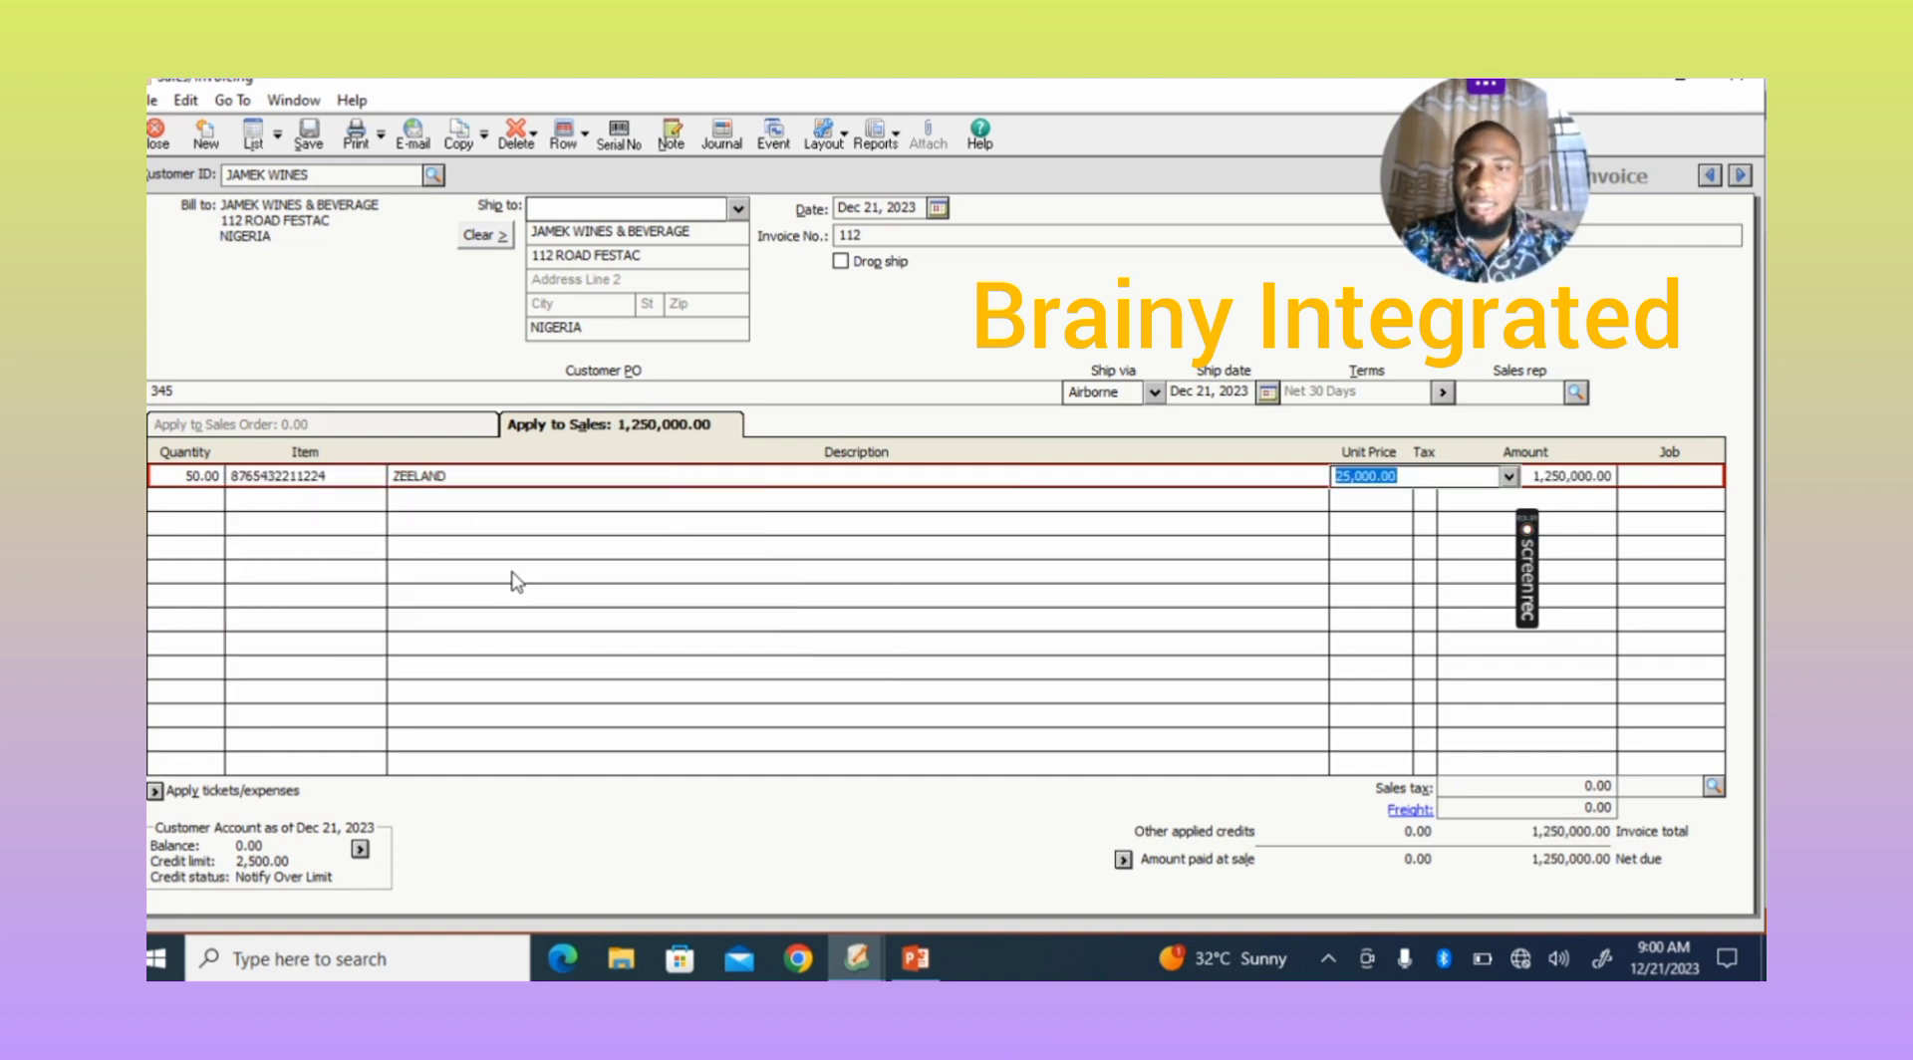
{"action": "key", "text": "Tab"}
{"action": "key", "text": "Tab"}
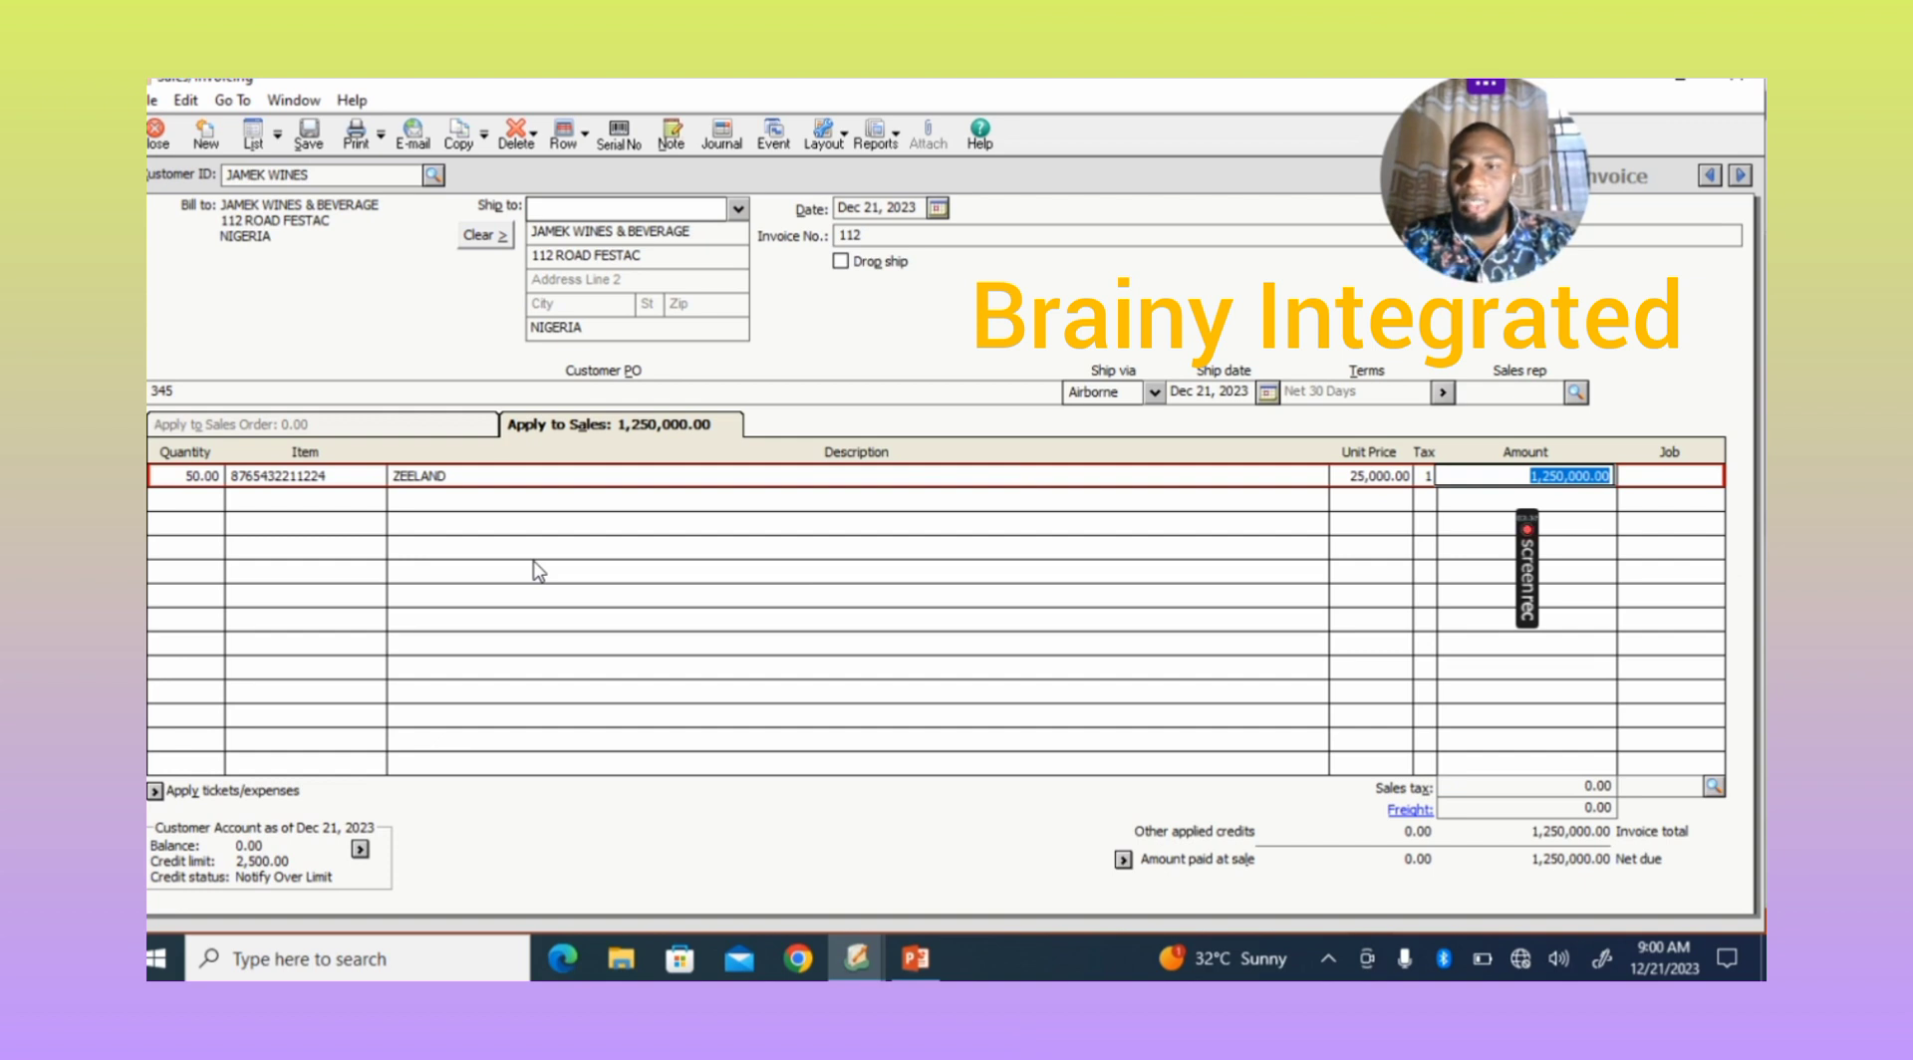
{"action": "key", "text": "Tab"}
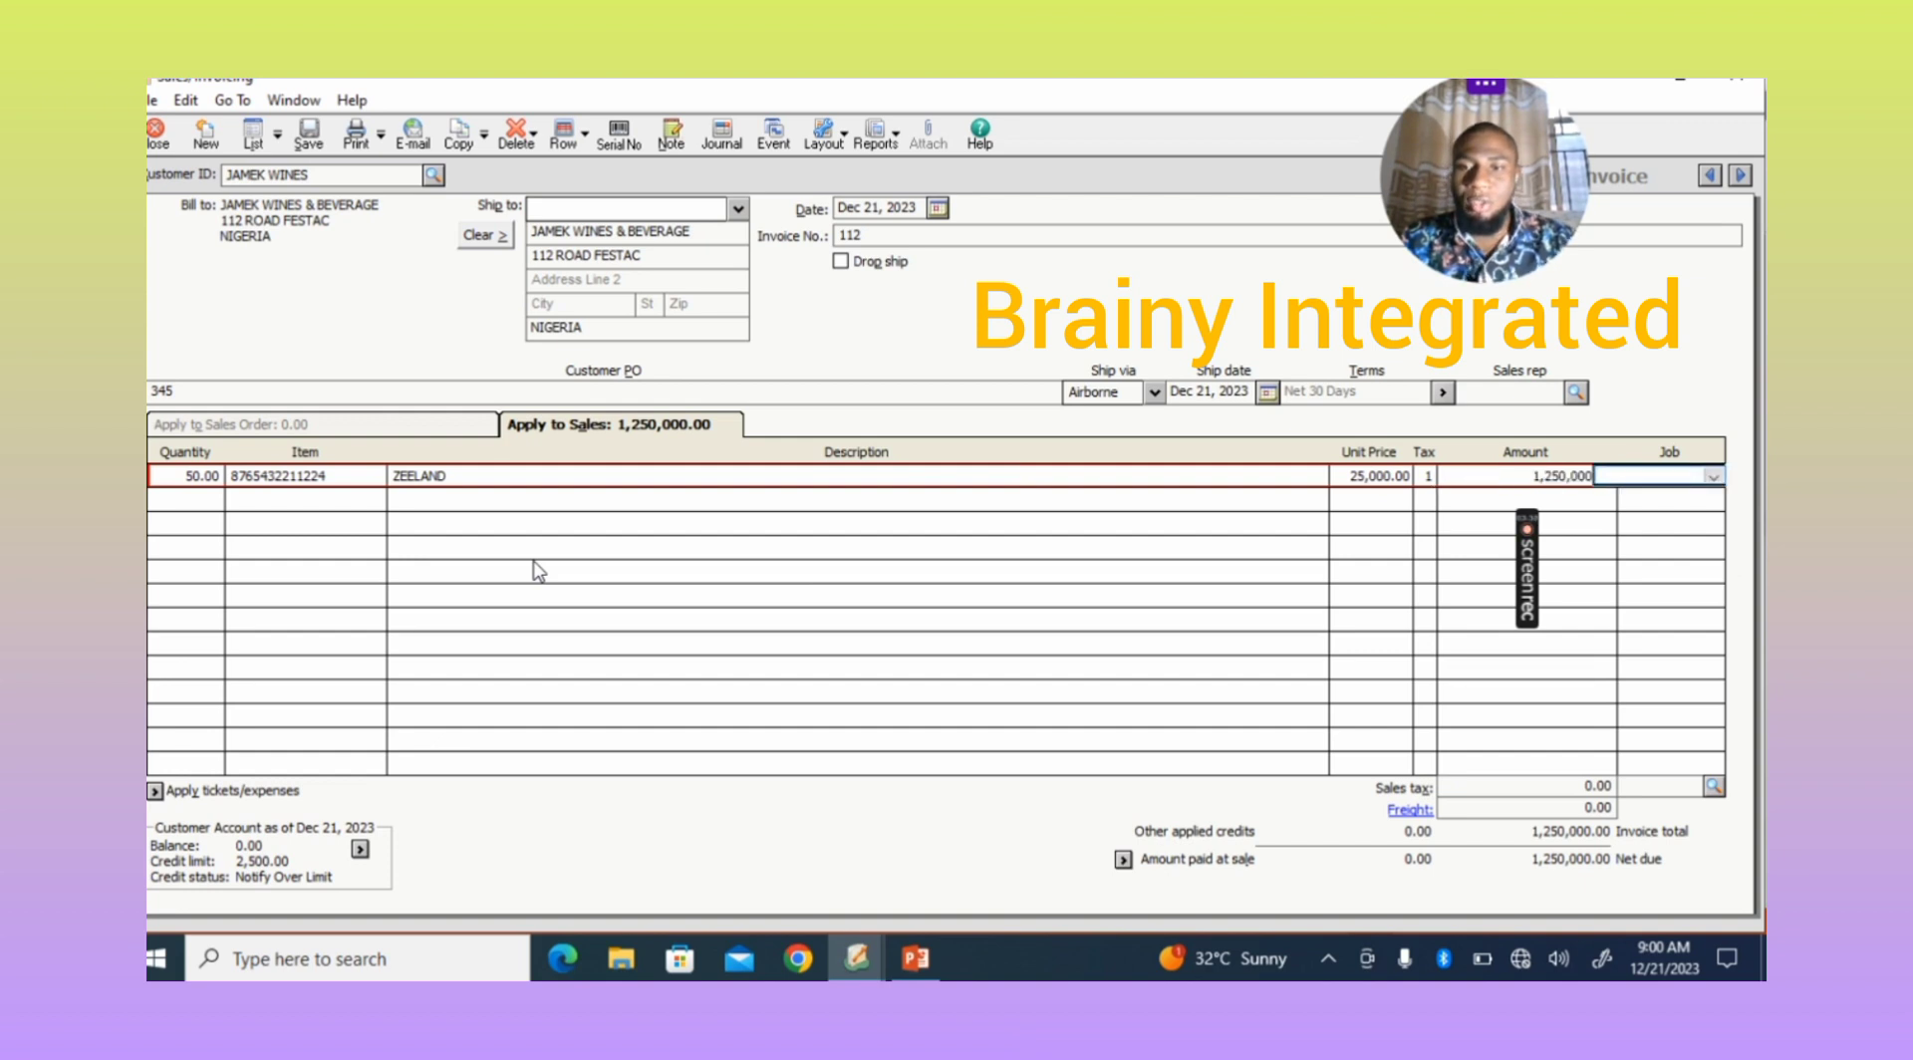
Add a second invoice line with a quantity of 50 for the 8PM item, accepting its default values
{"action": "left_click", "coordinate": [199, 499]}
{"action": "type", "text": "50"}
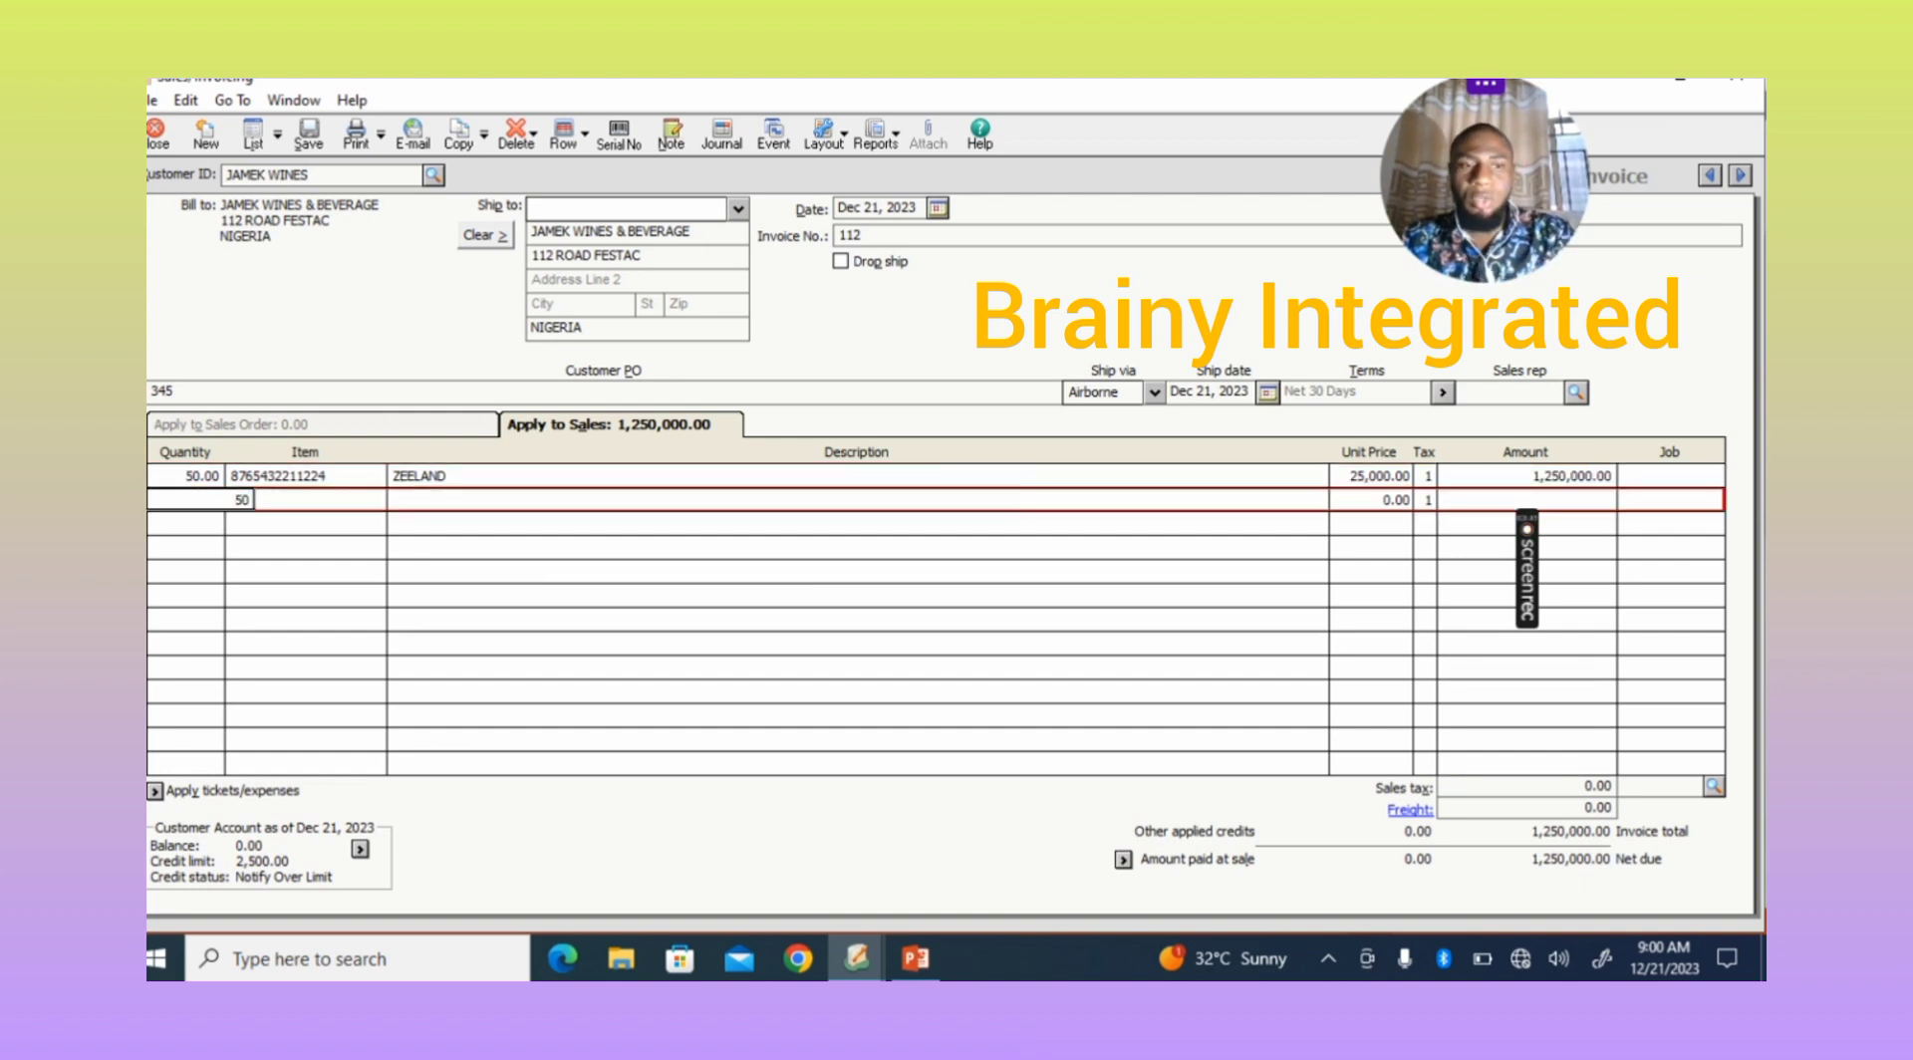
{"action": "left_click", "coordinate": [241, 503]}
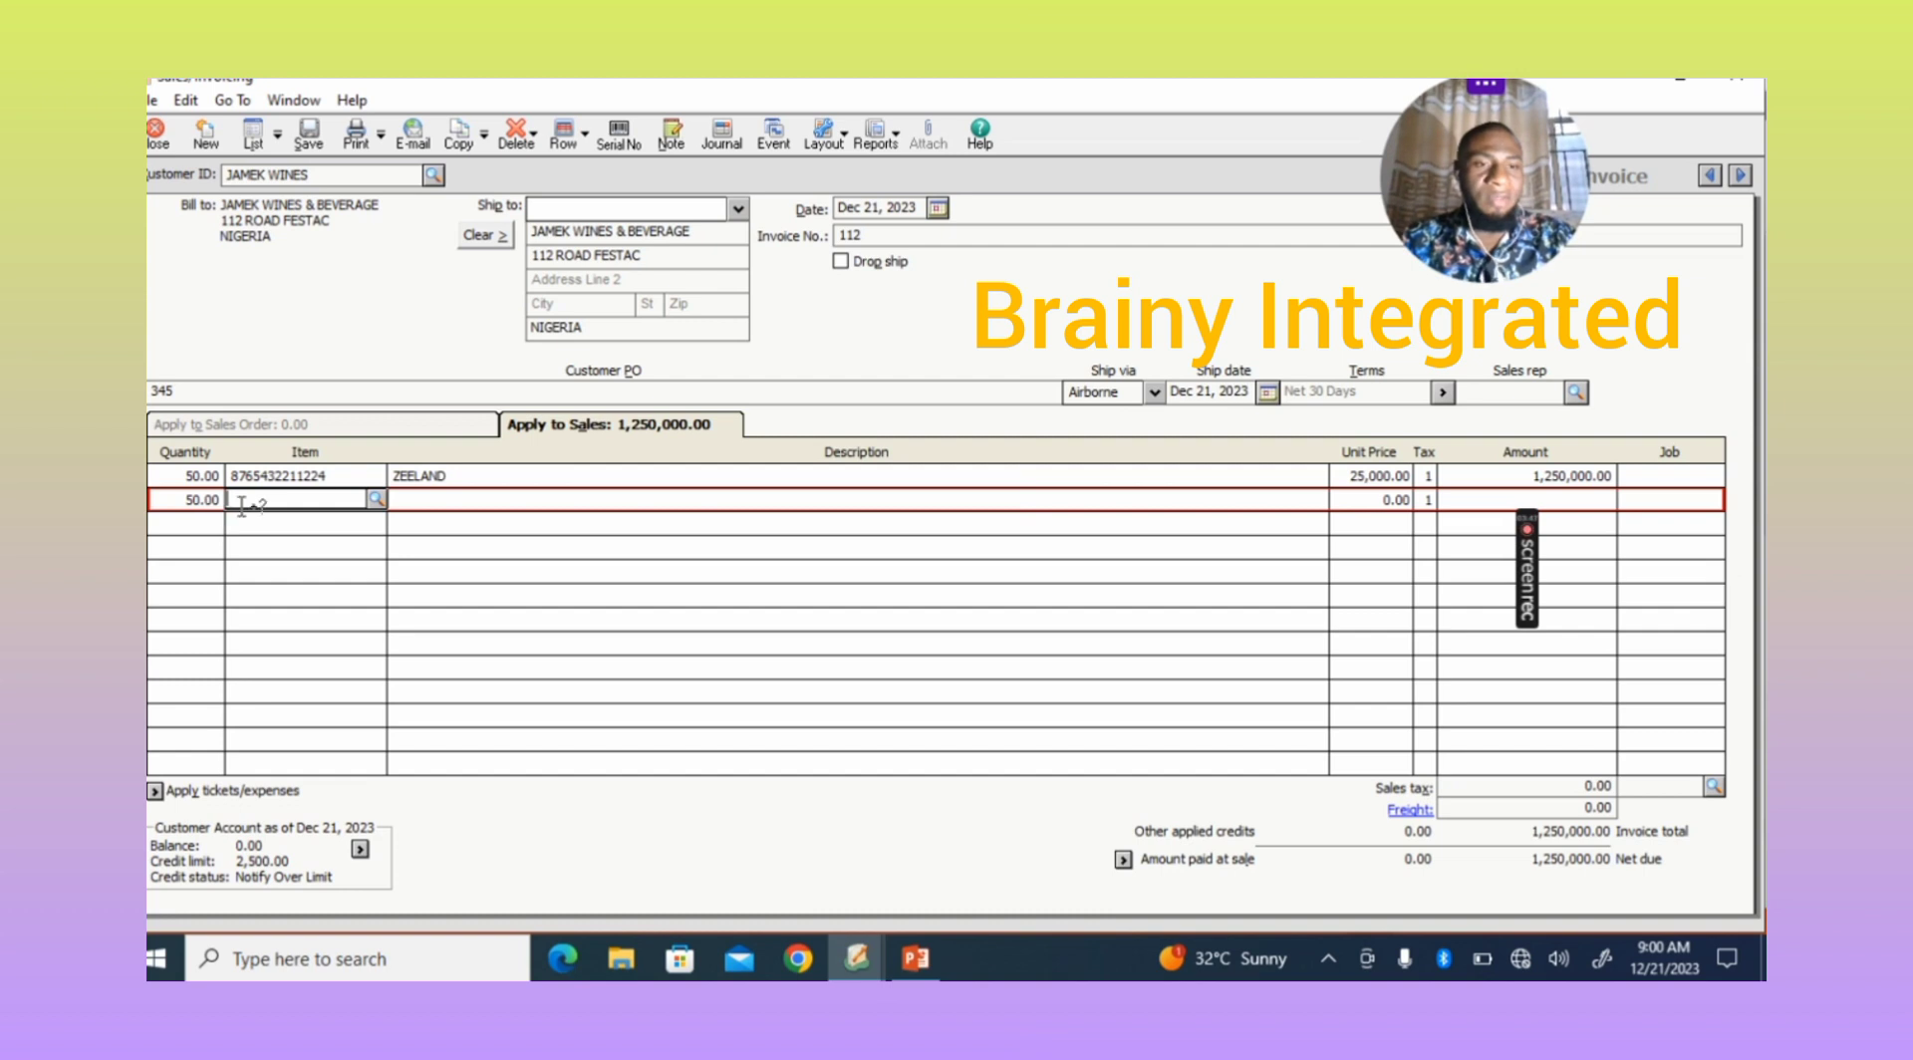
{"action": "left_click", "coordinate": [376, 498]}
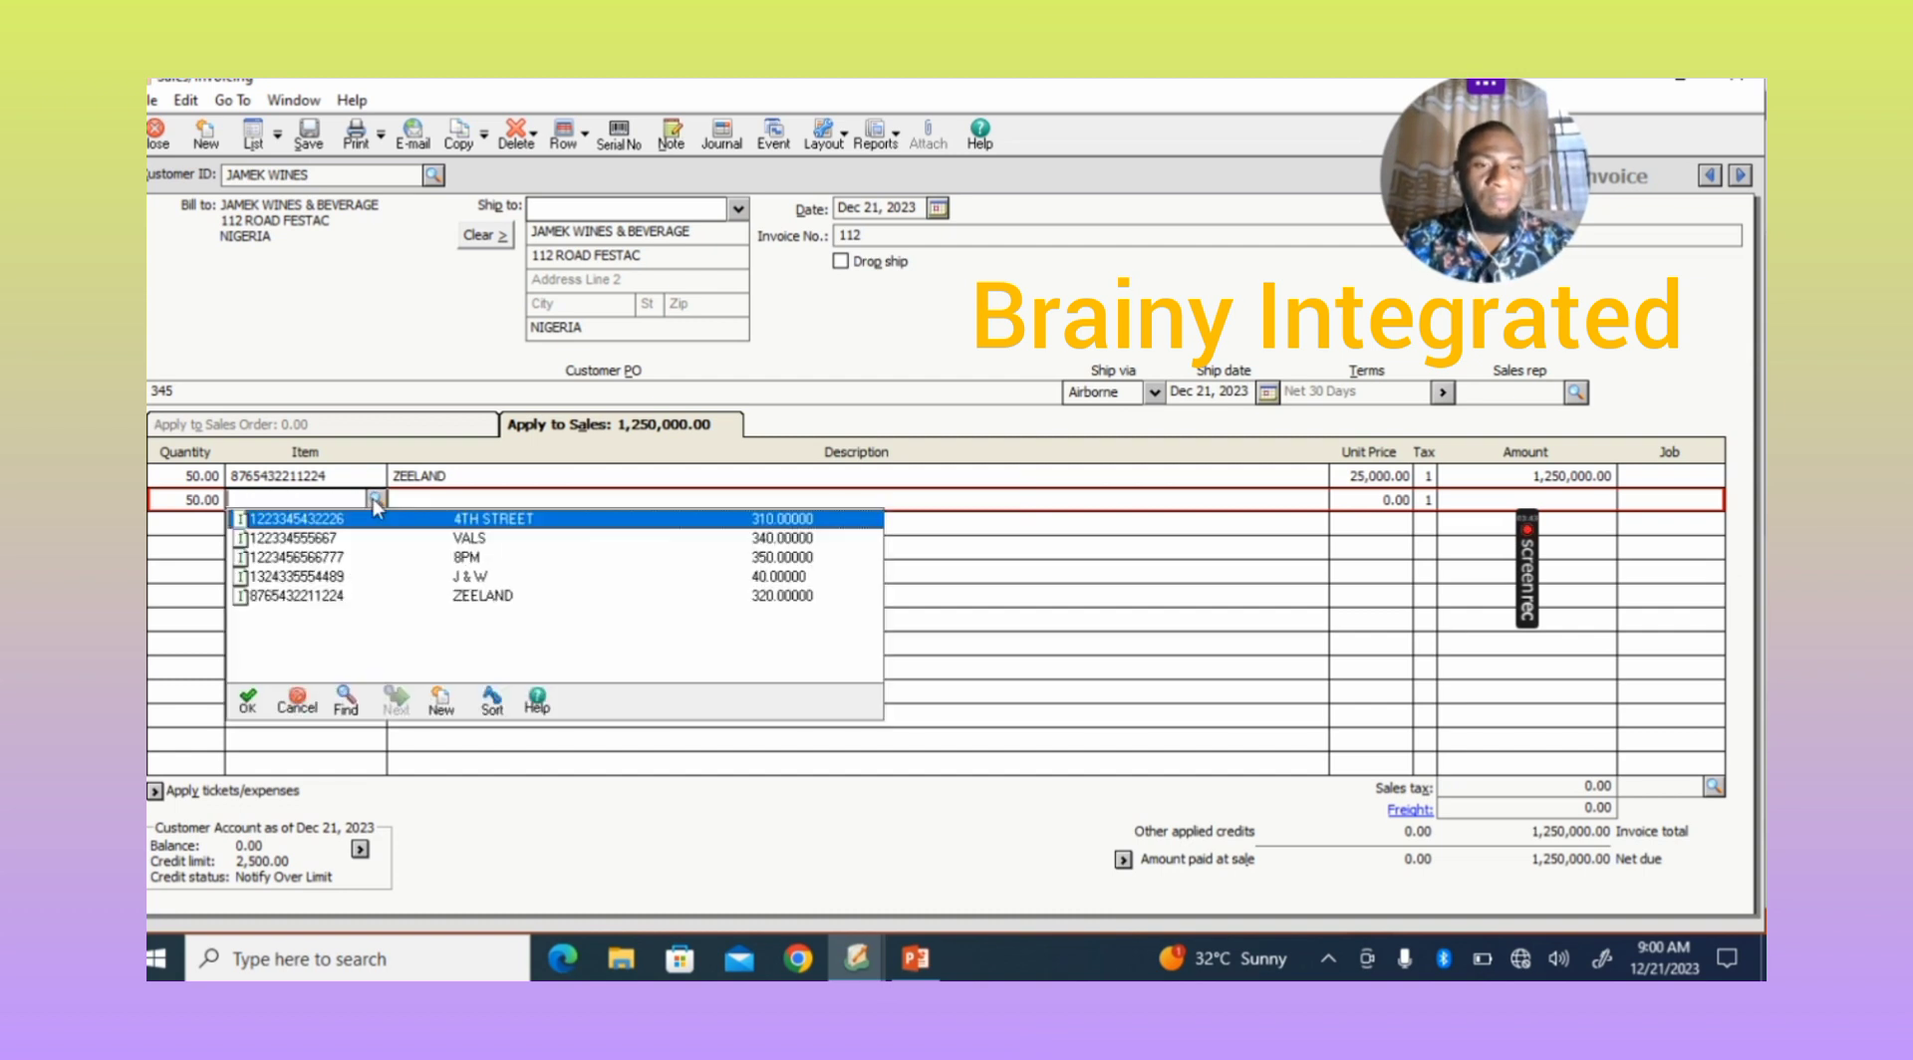
{"action": "double_click", "coordinate": [469, 558]}
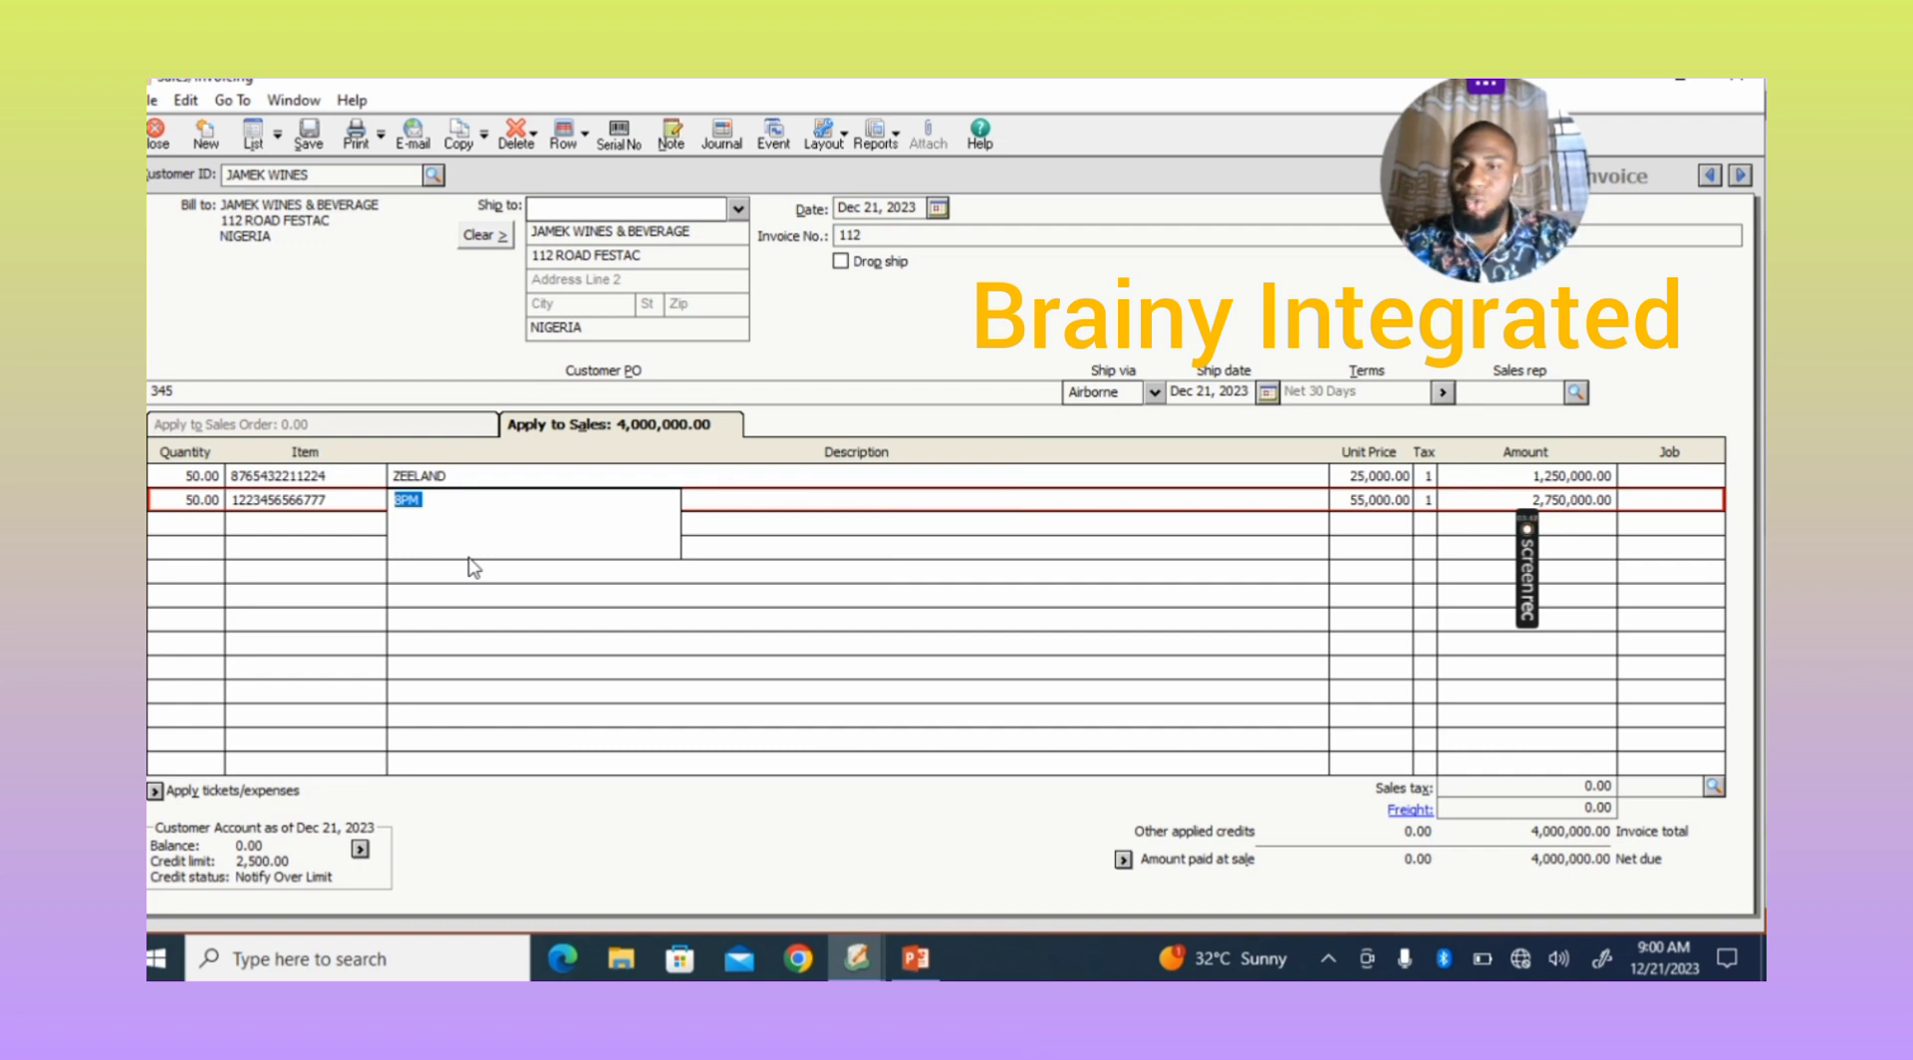
{"action": "key", "text": "Tab"}
{"action": "key", "text": "Tab"}
{"action": "key", "text": "Tab"}
{"action": "key", "text": "Tab"}
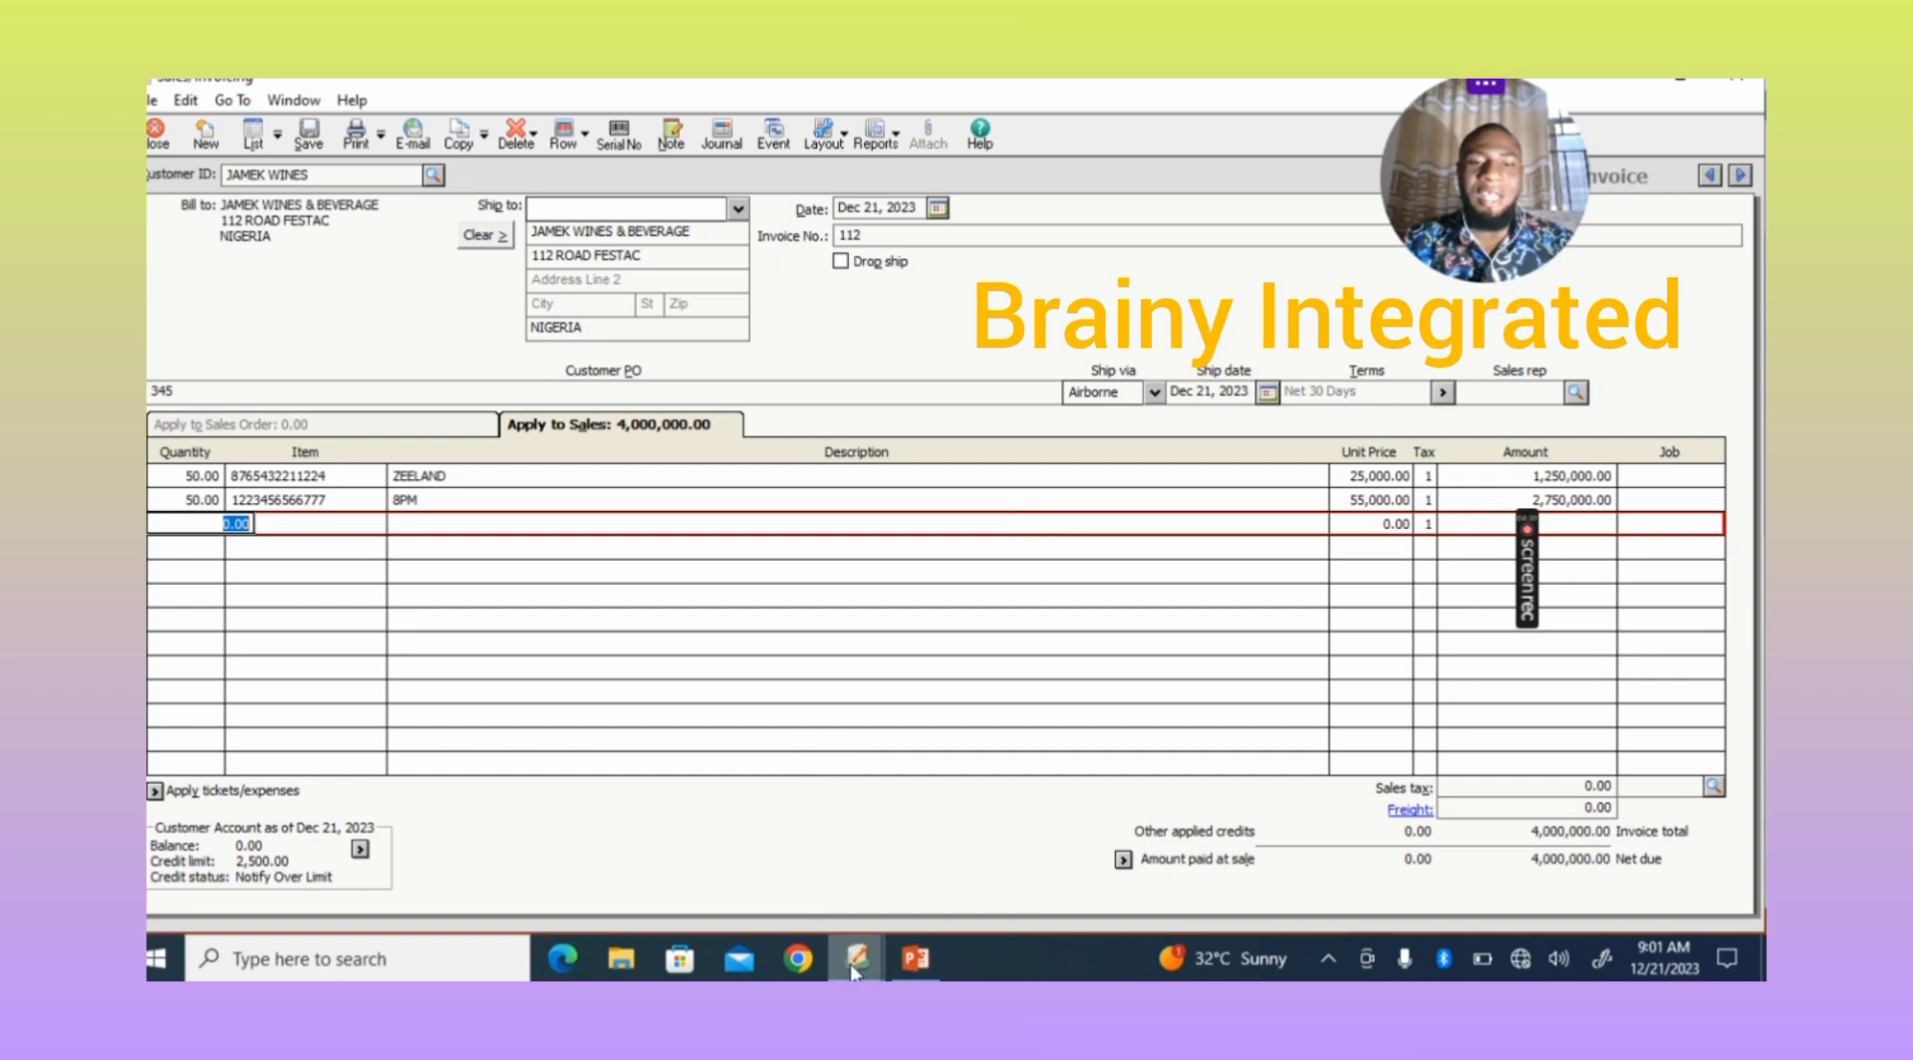
Open the JAMEK WINES record in Maintain Customers/Prospects from the company's main window and show its payment and credit settings
{"action": "mouse_move", "coordinate": [854, 973]}
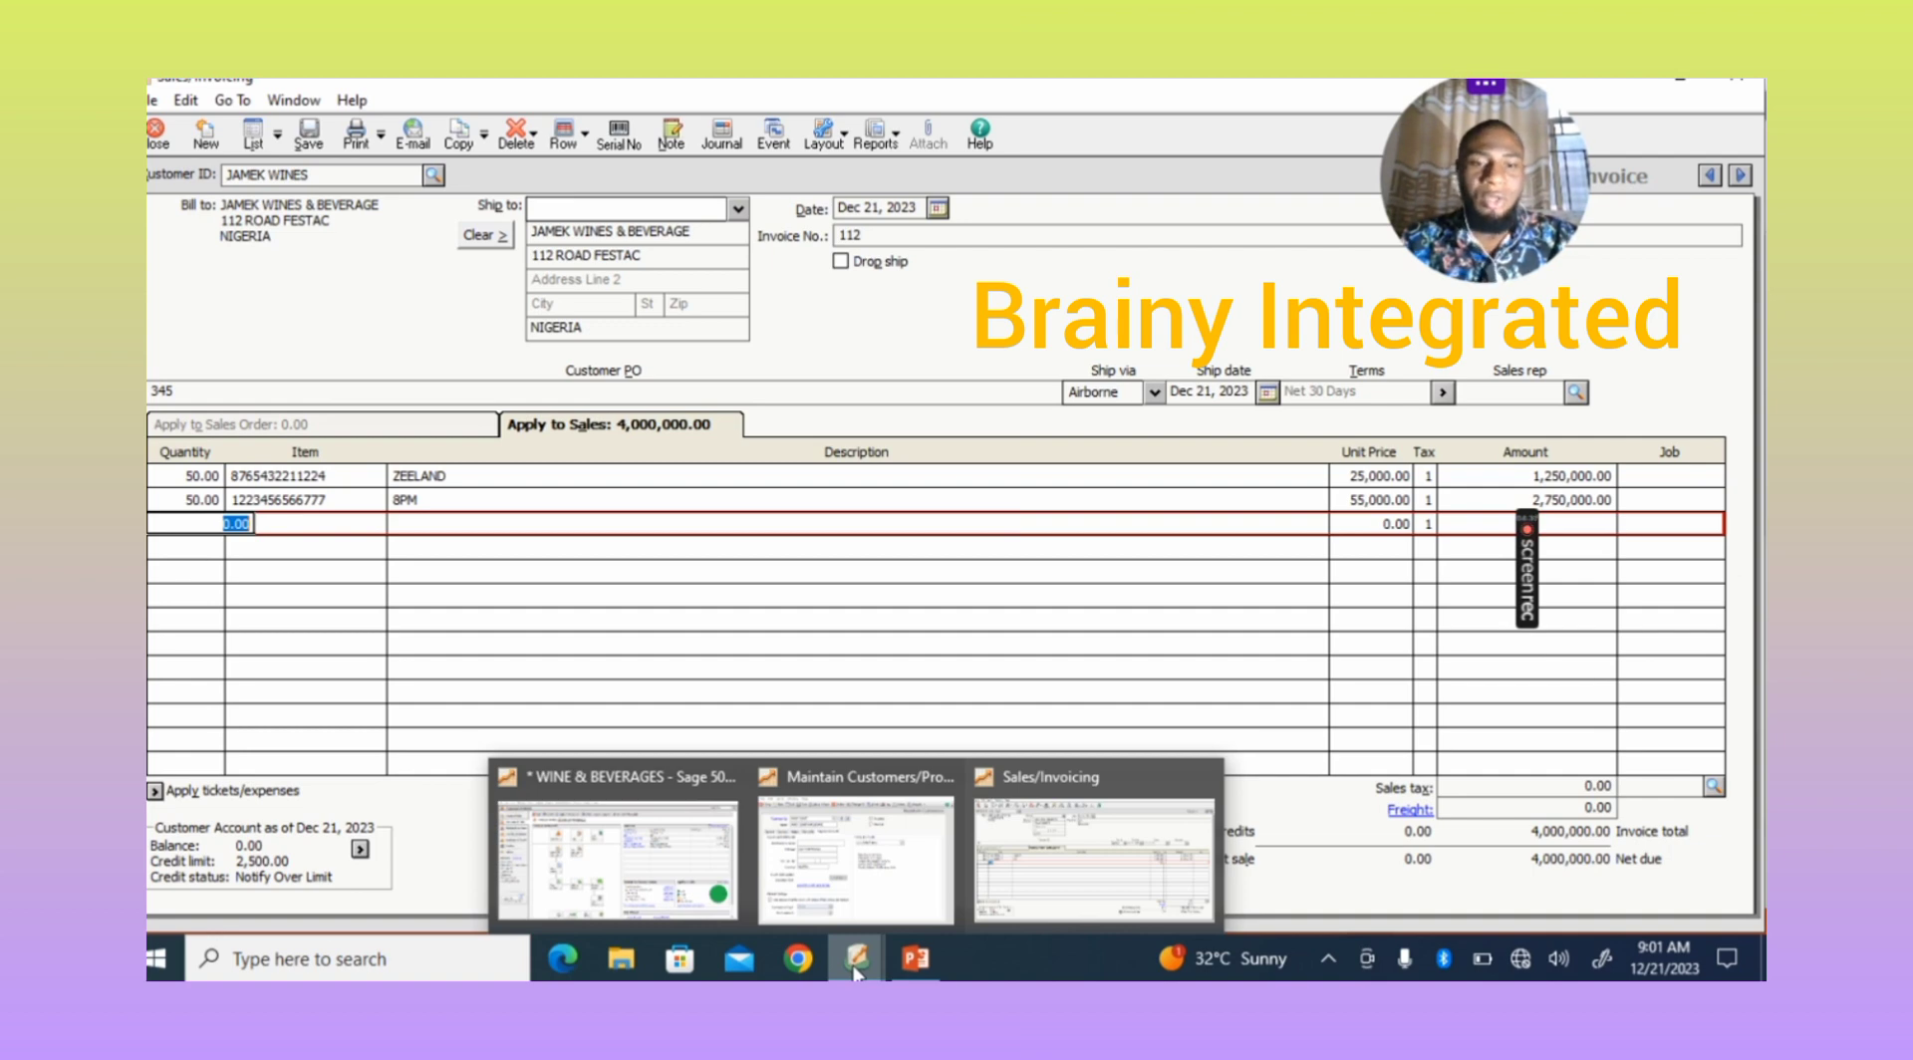
{"action": "left_click", "coordinate": [627, 865]}
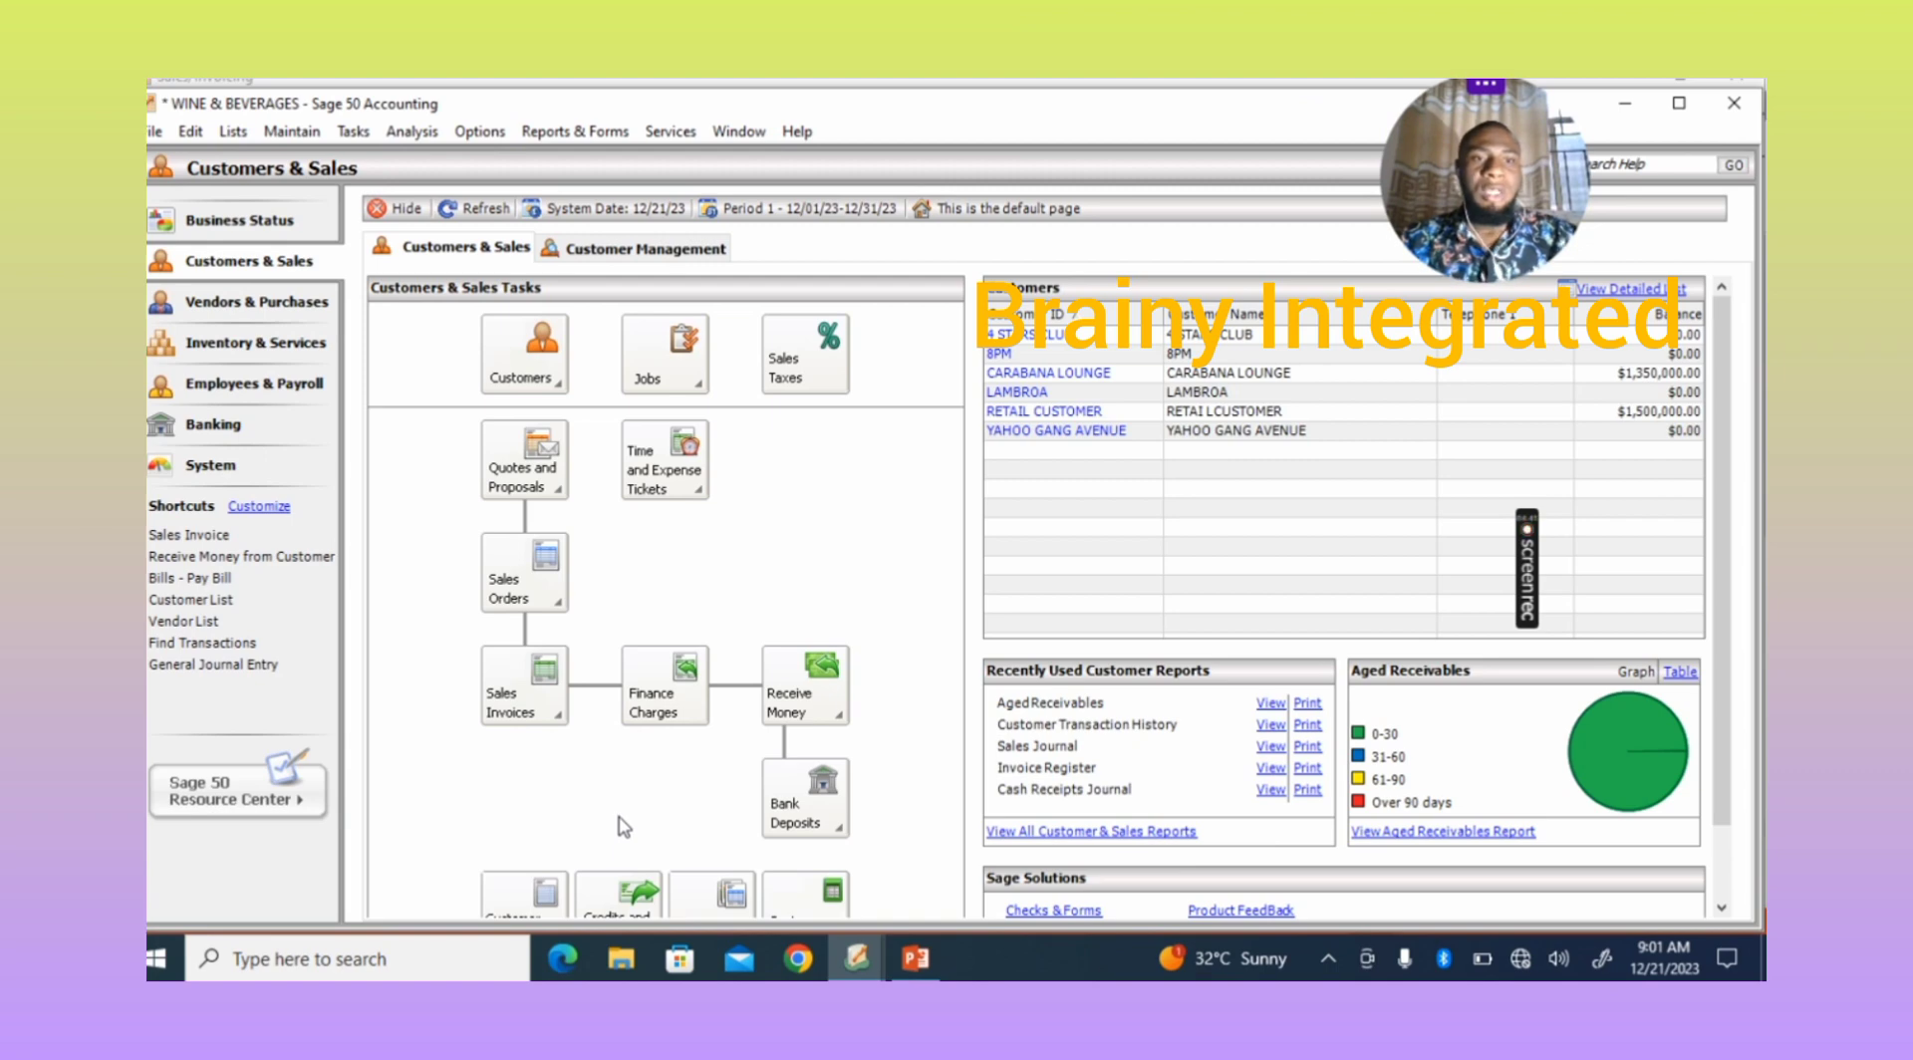
{"action": "left_click", "coordinate": [290, 132]}
{"action": "left_click", "coordinate": [317, 159]}
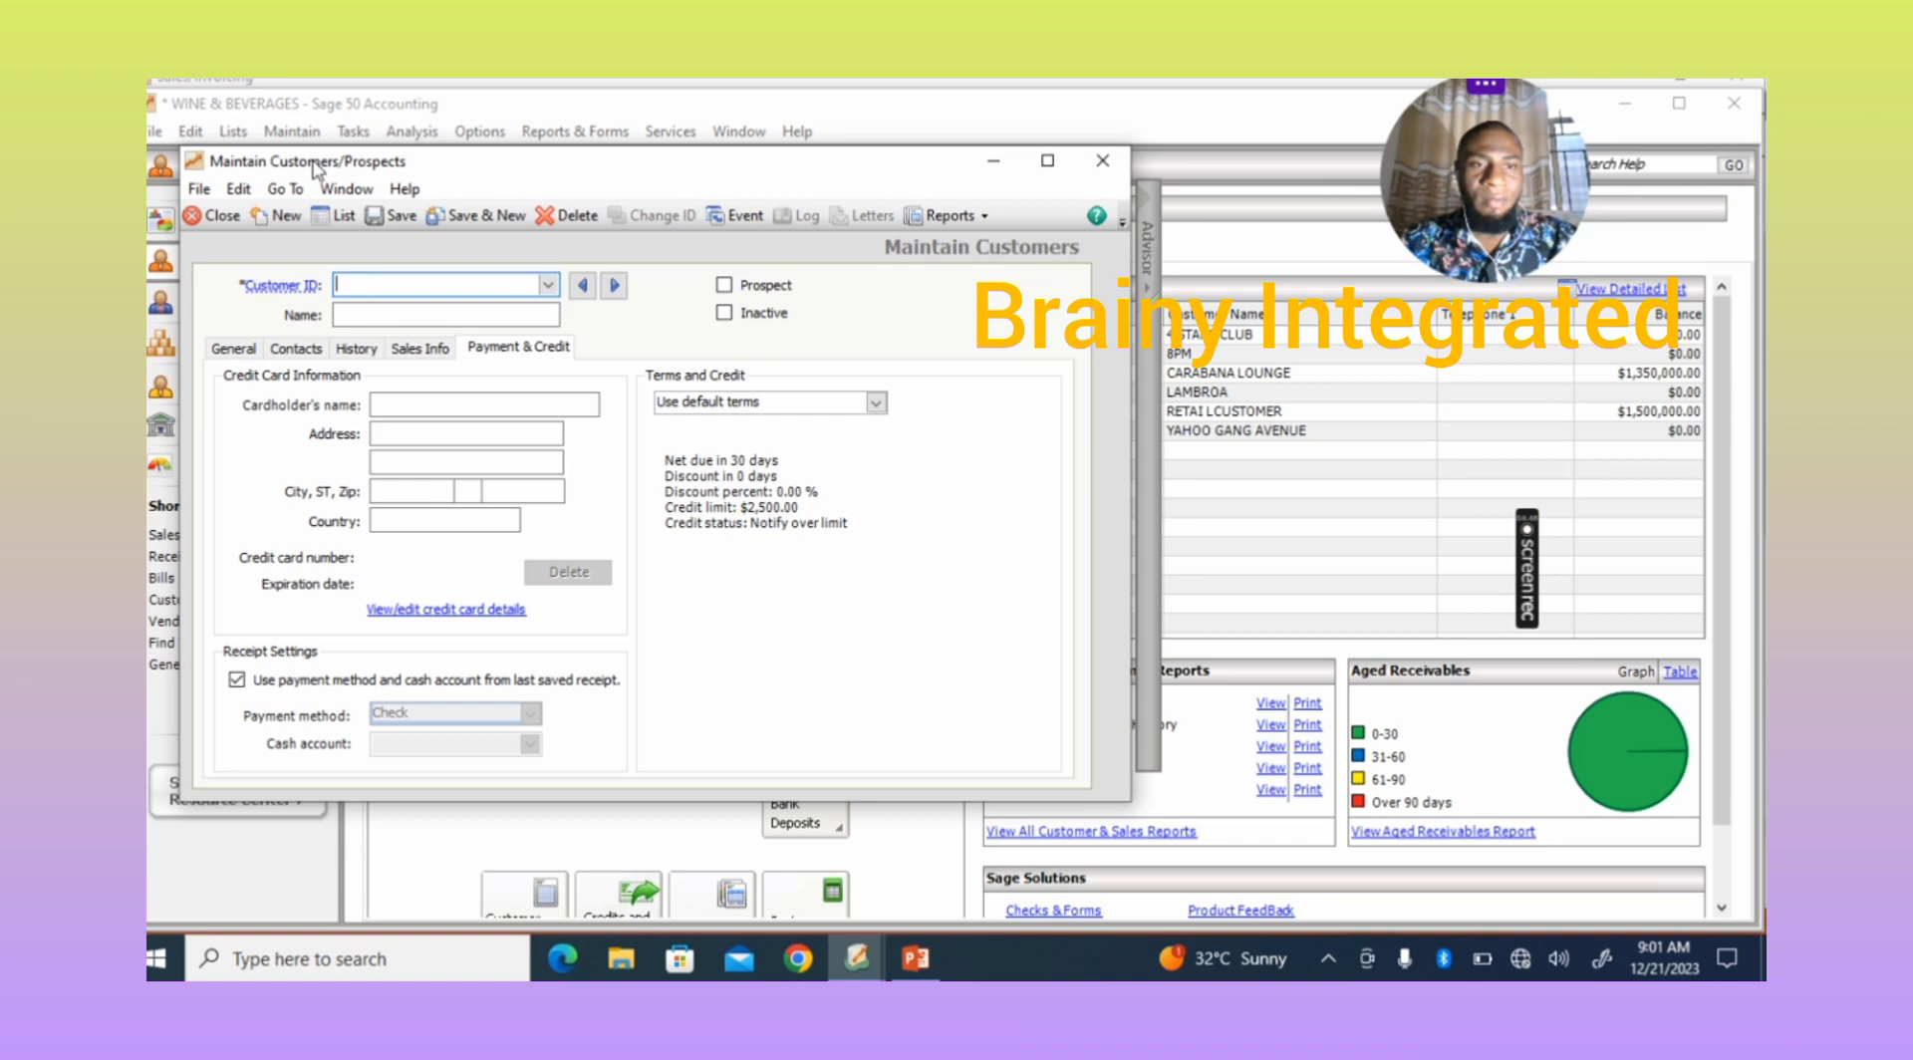
{"action": "left_click", "coordinate": [548, 286]}
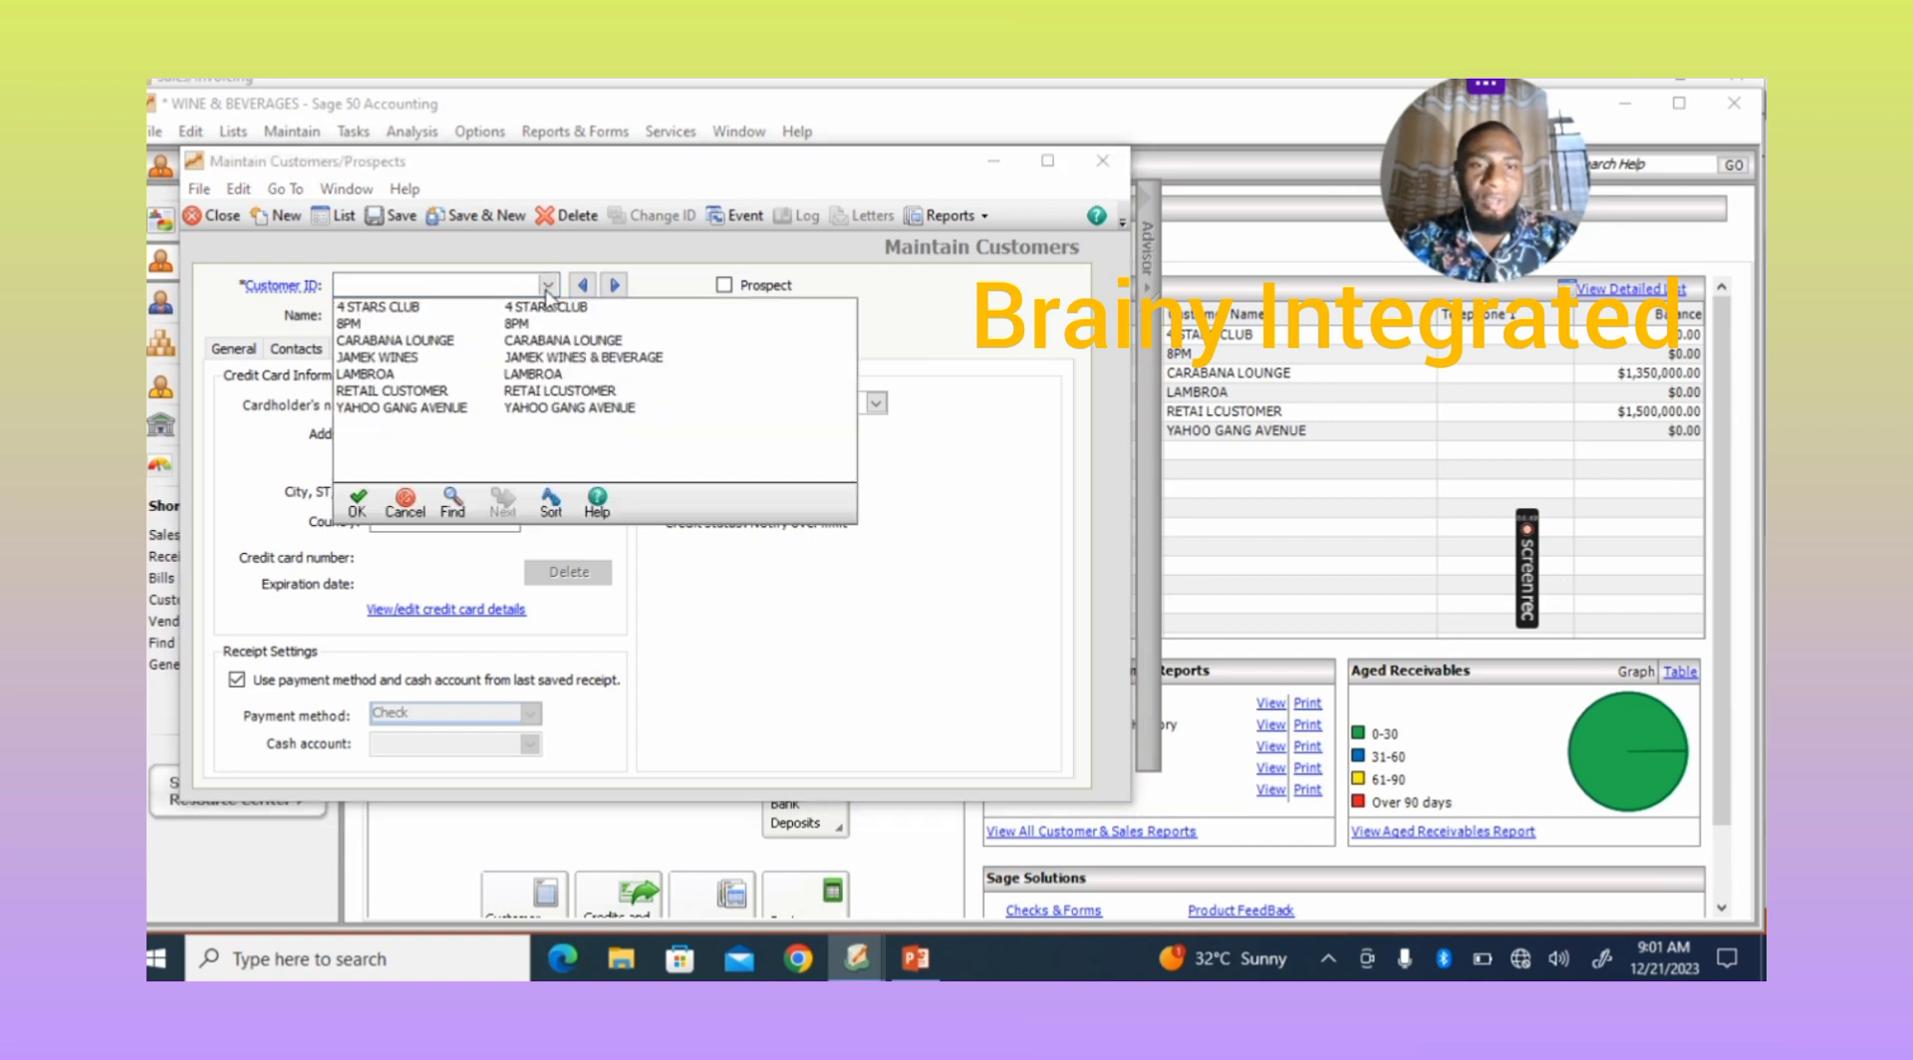
{"action": "double_click", "coordinate": [545, 359]}
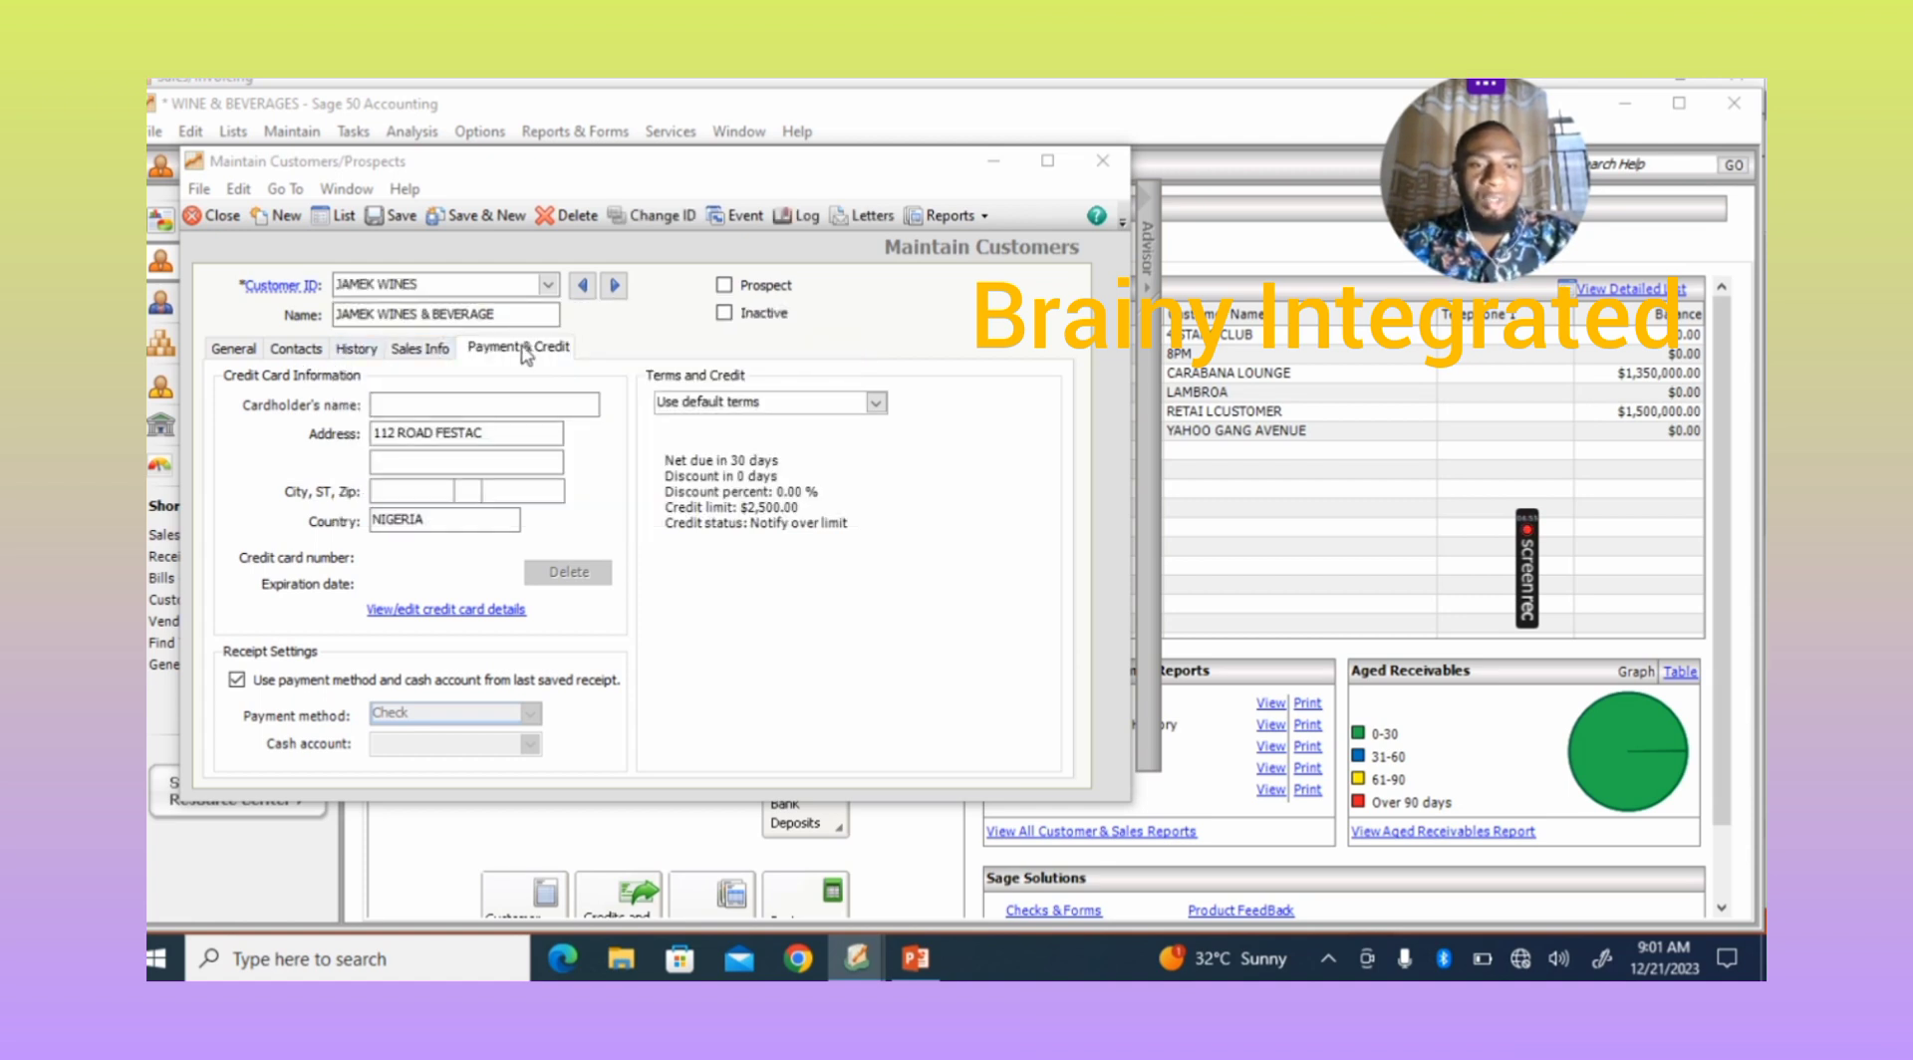
{"action": "left_click", "coordinate": [524, 351]}
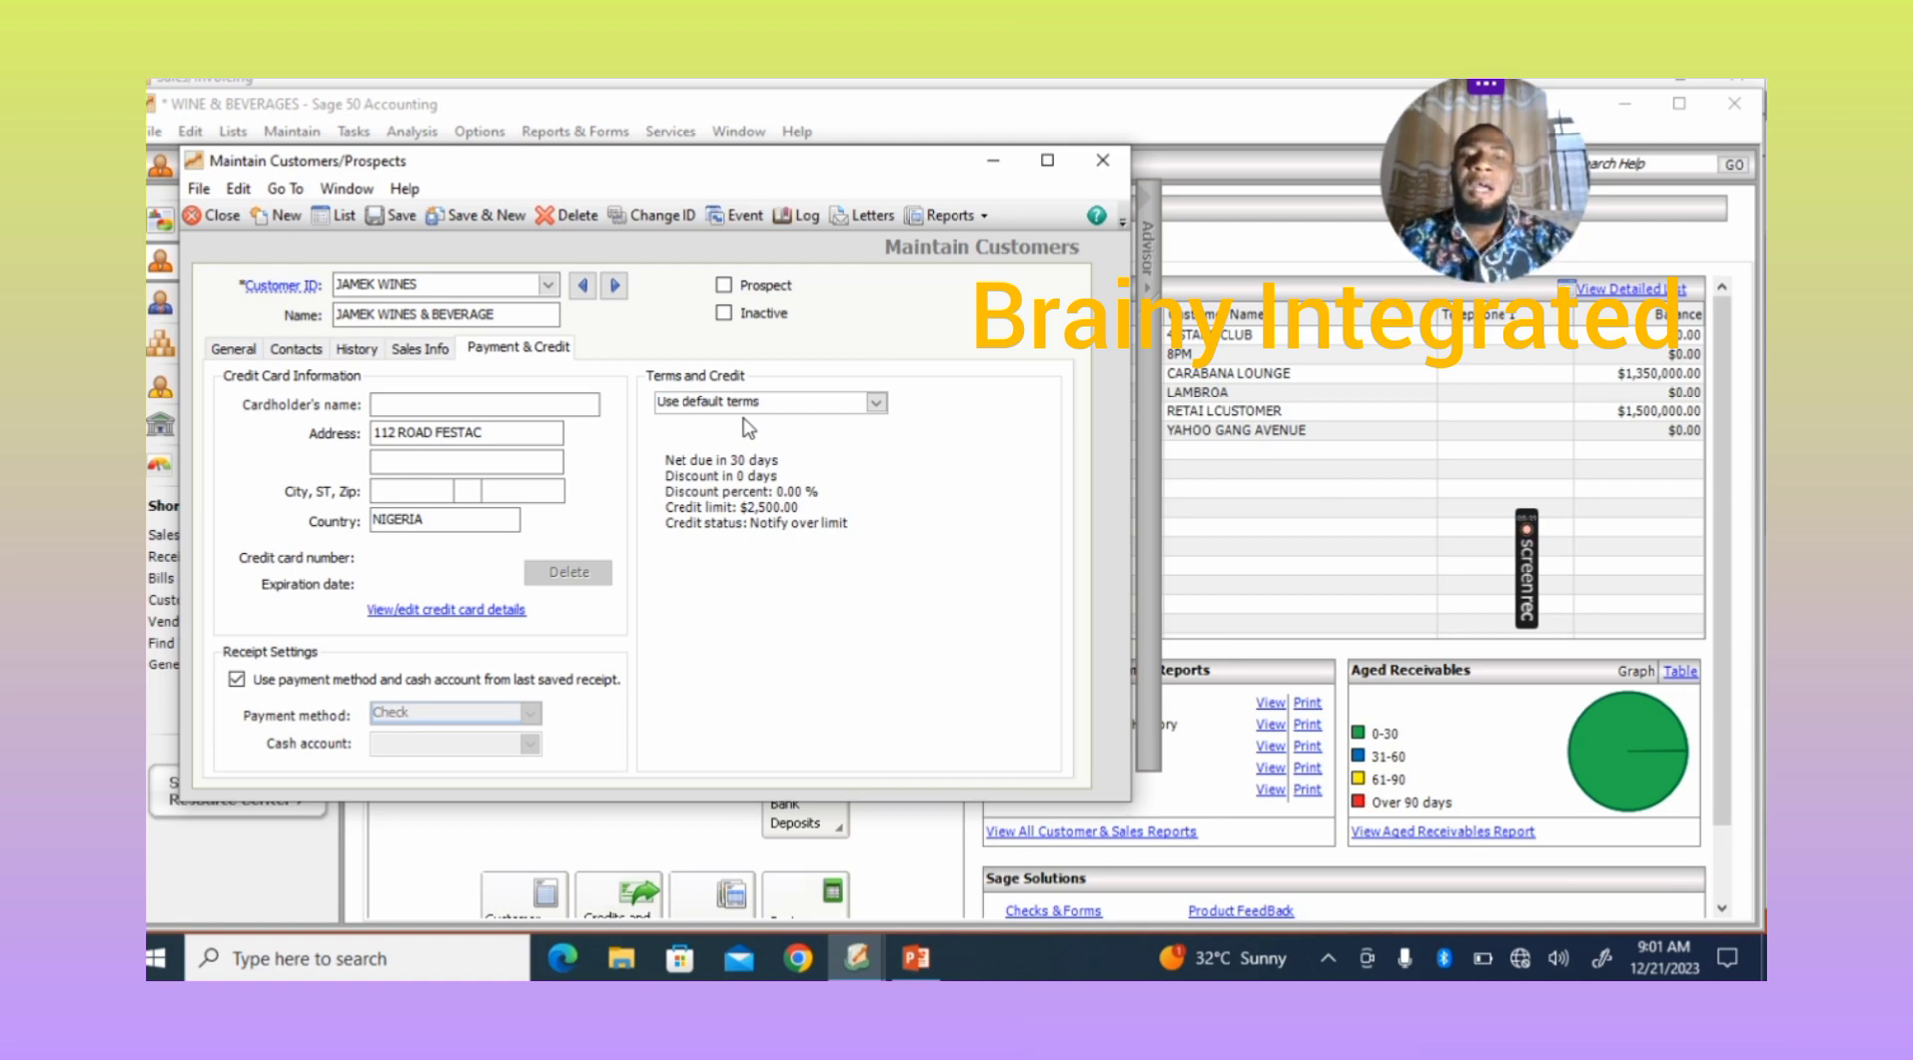
Customize the terms for JAMEK WINES to net due in 90 days, save the customer record and close it
{"action": "left_click", "coordinate": [876, 402]}
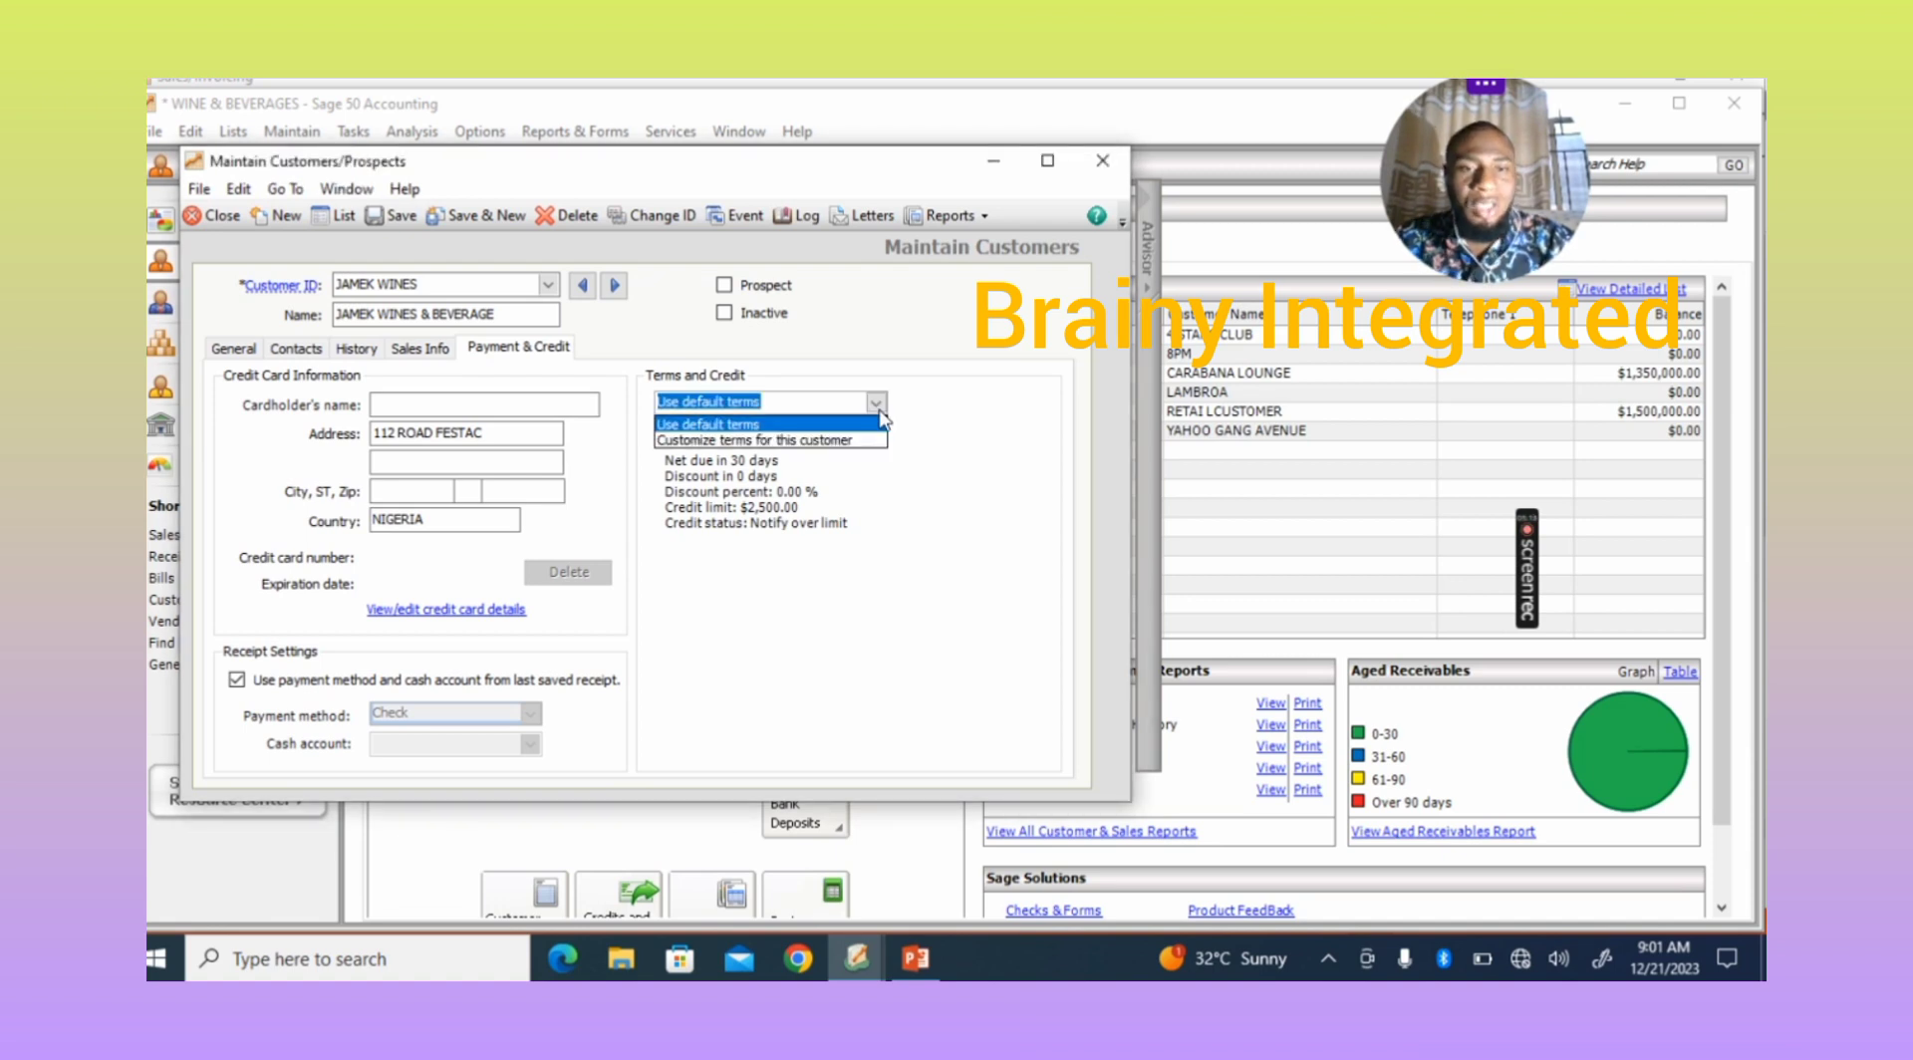
{"action": "left_click", "coordinate": [797, 440]}
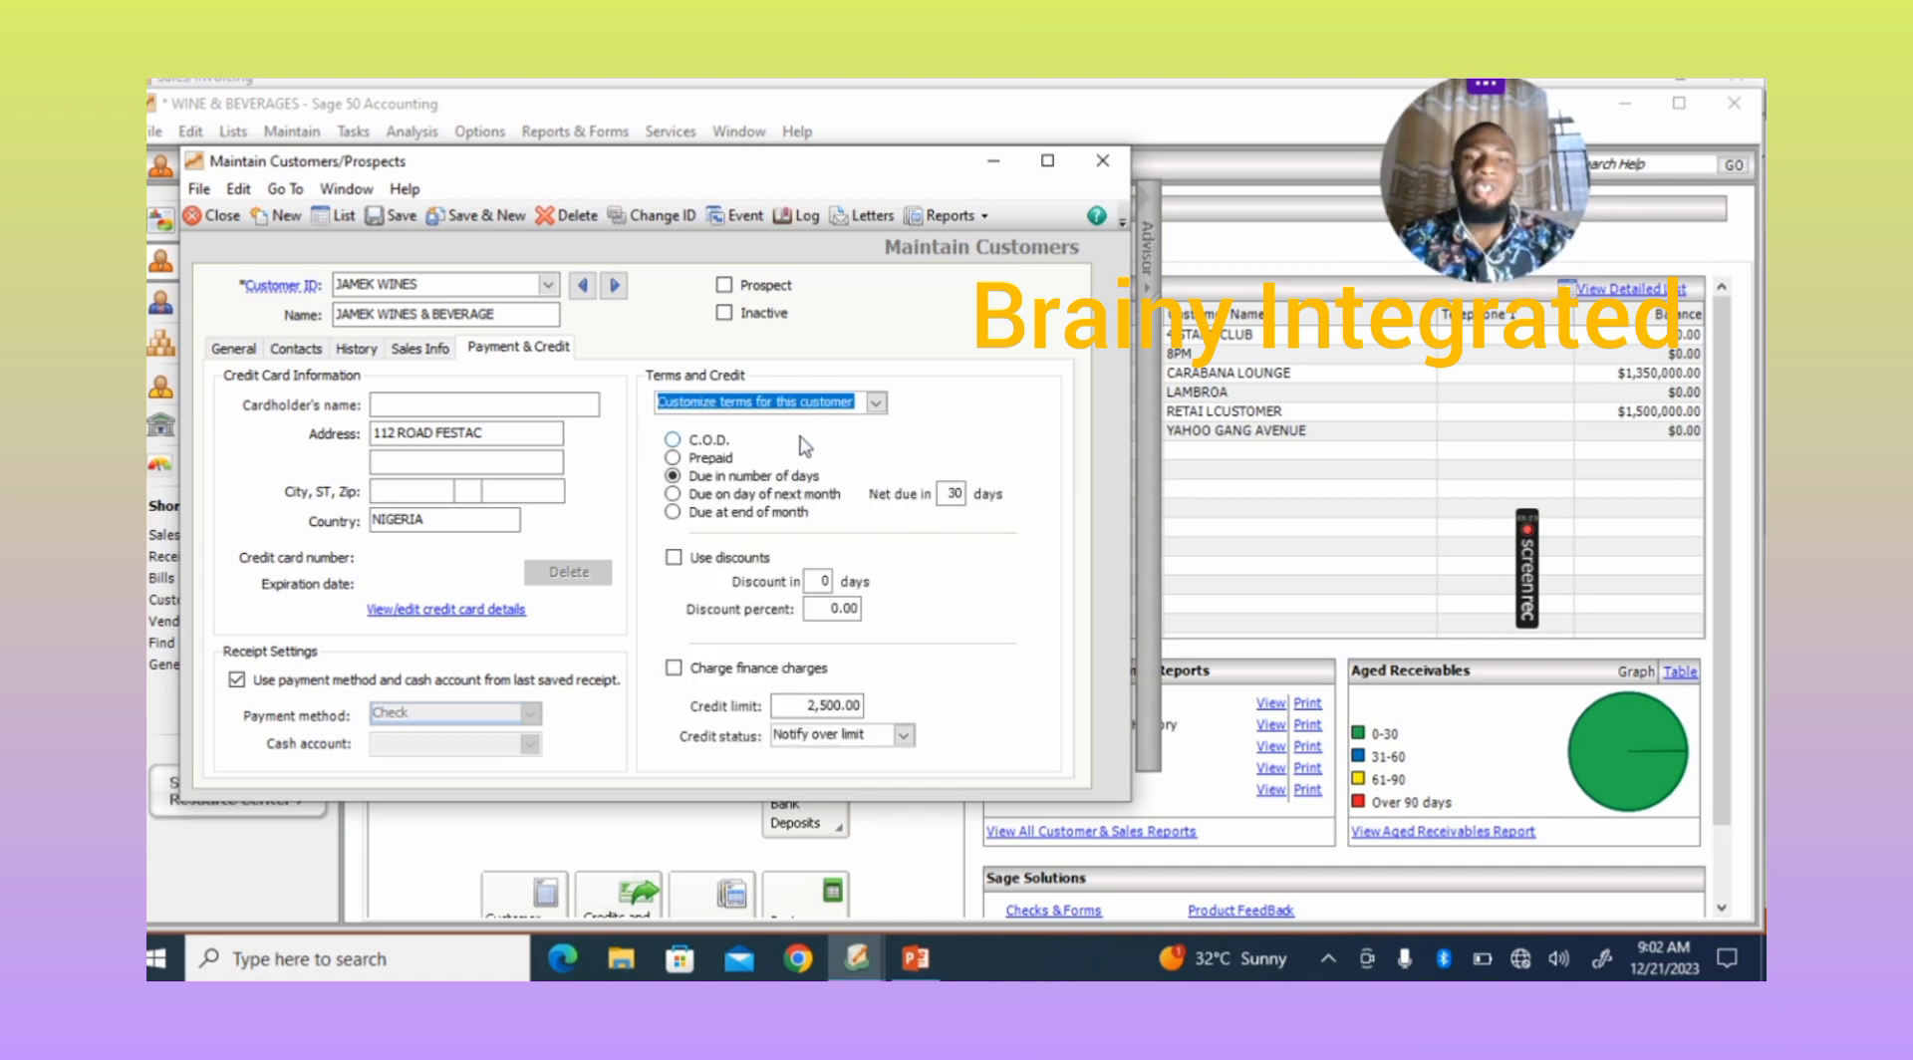
{"action": "double_click", "coordinate": [949, 498]}
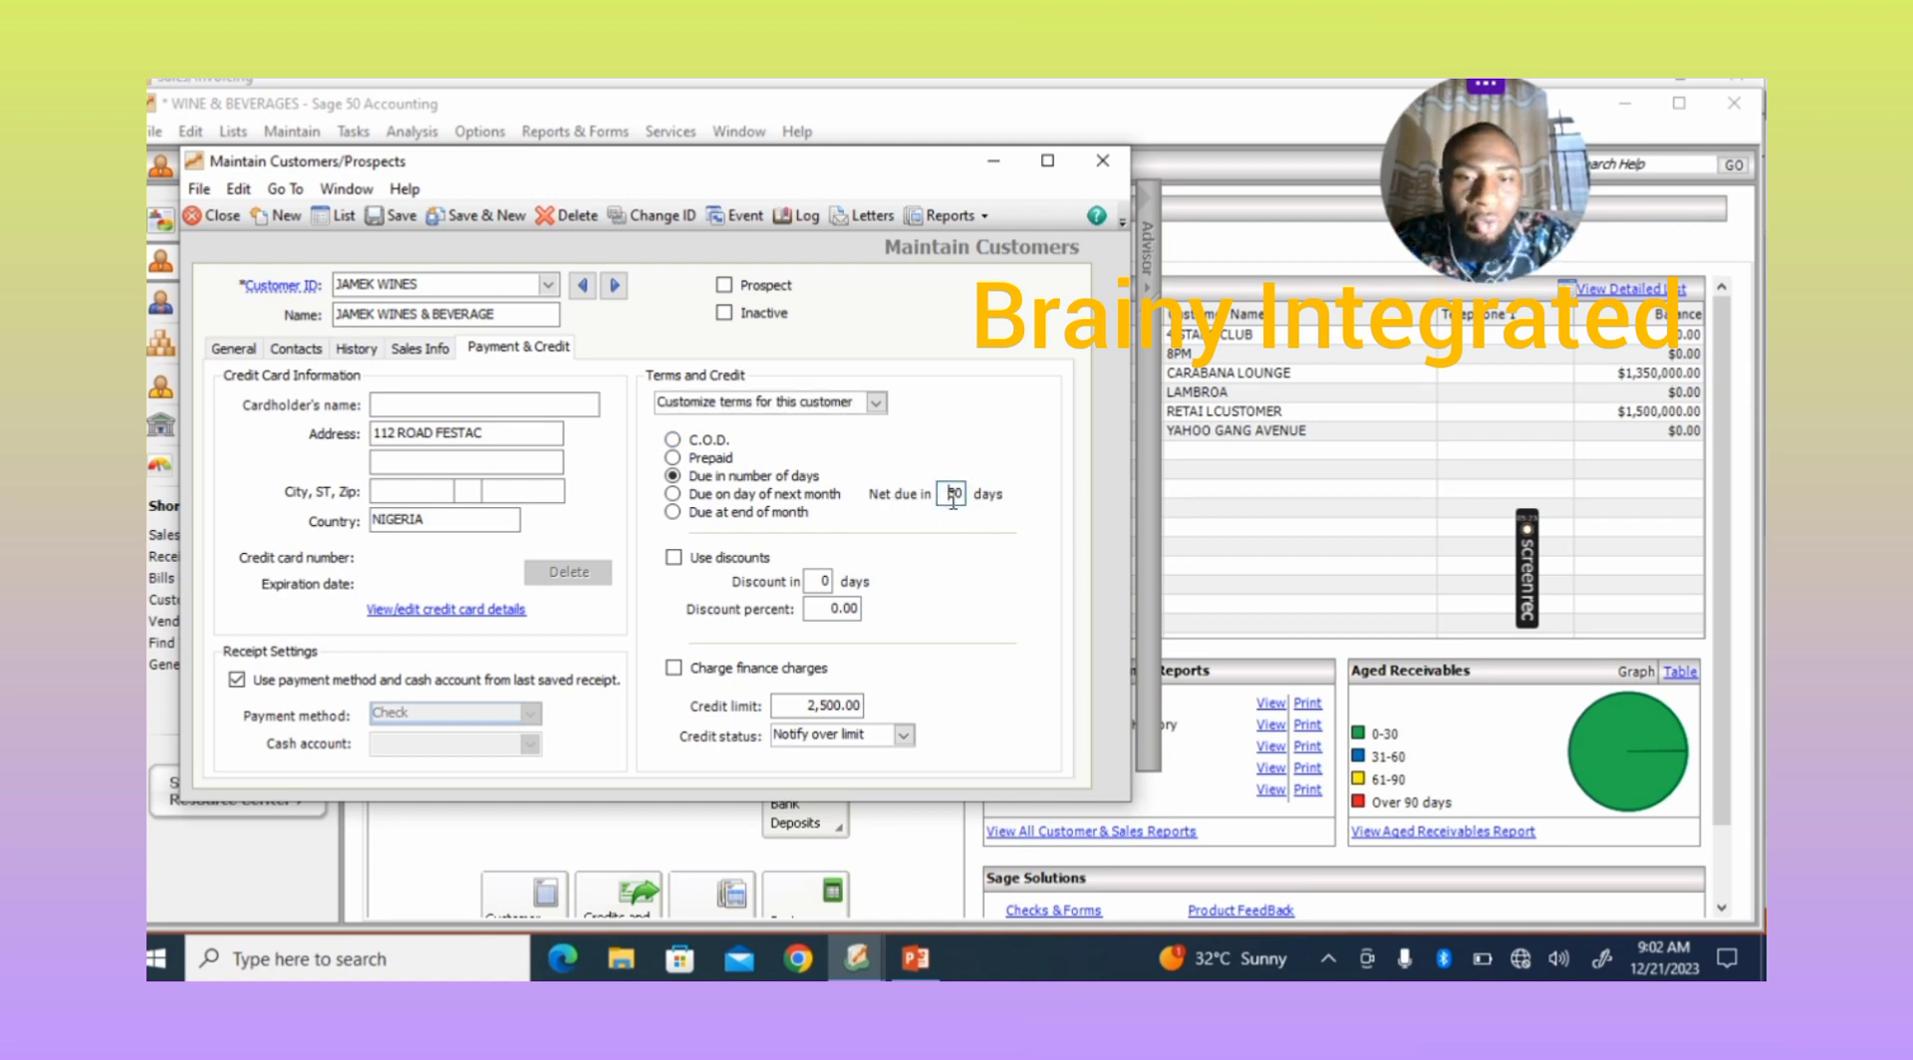
{"action": "type", "text": "90"}
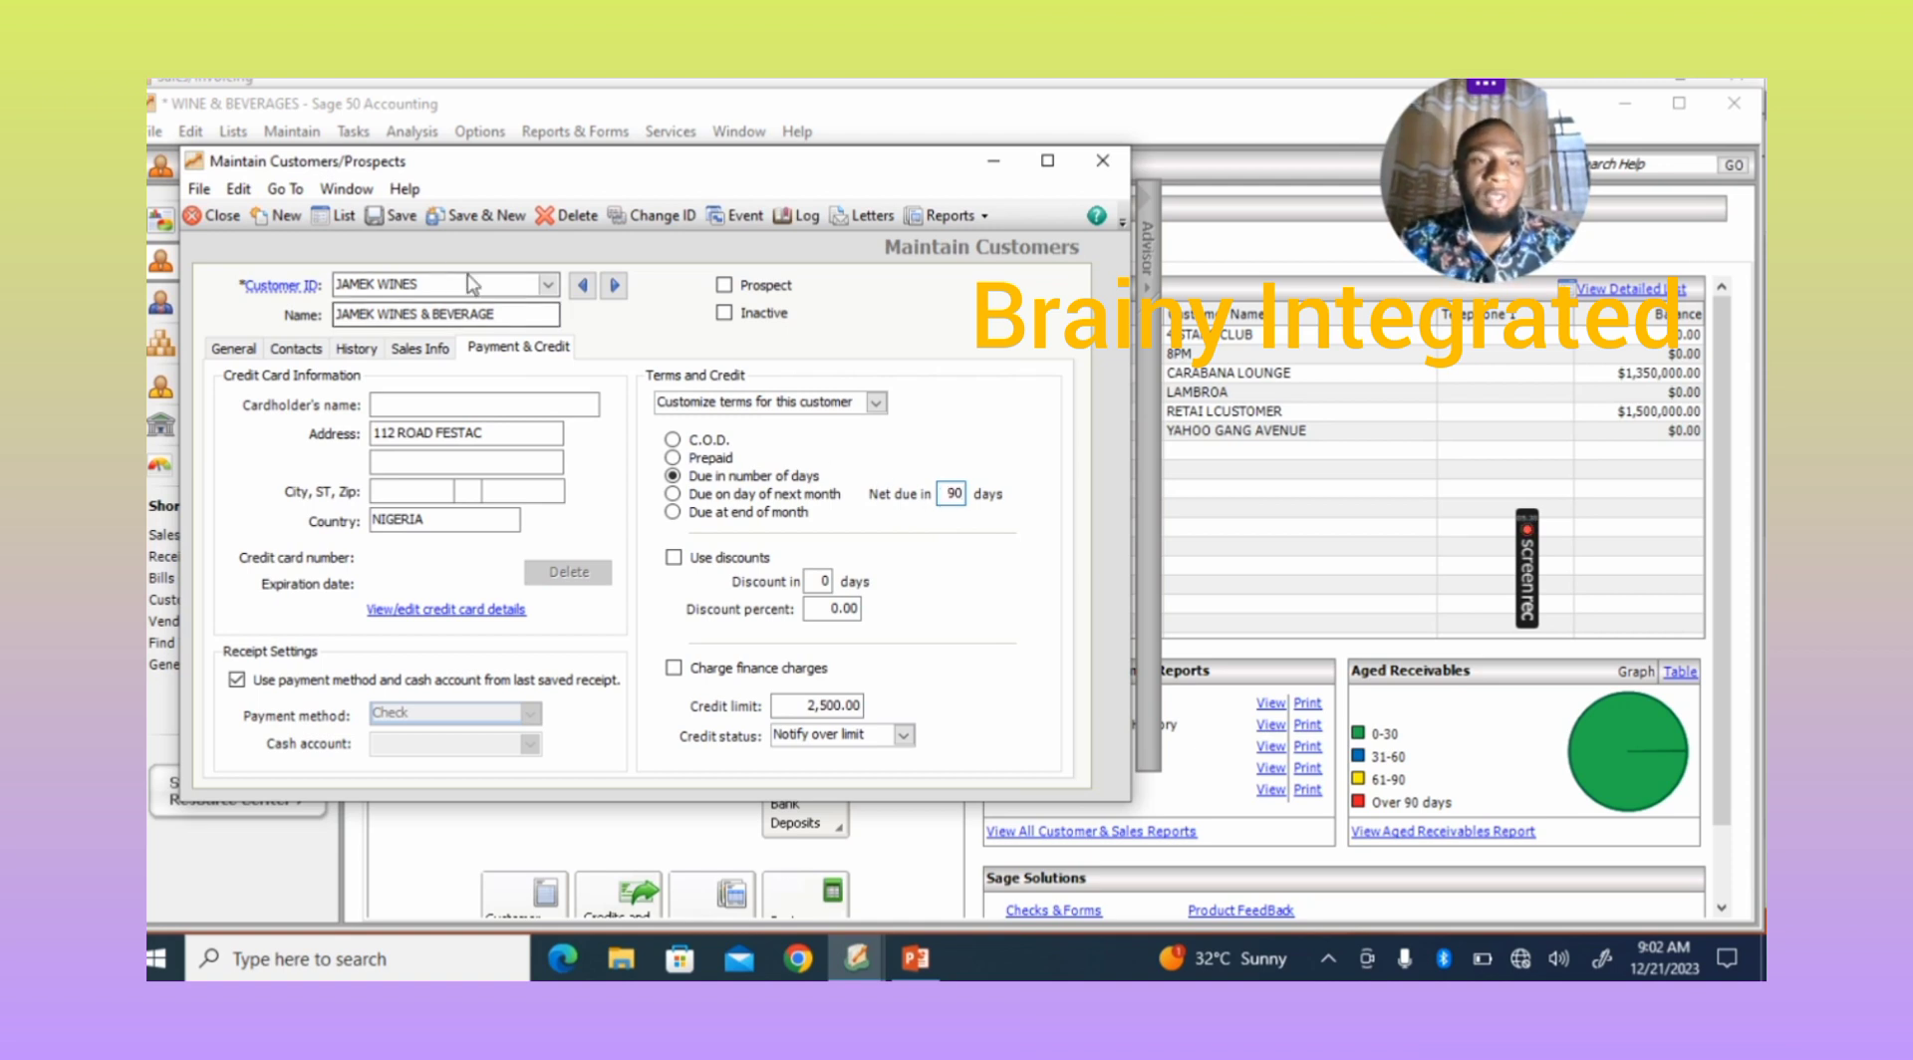
{"action": "left_click", "coordinate": [404, 216]}
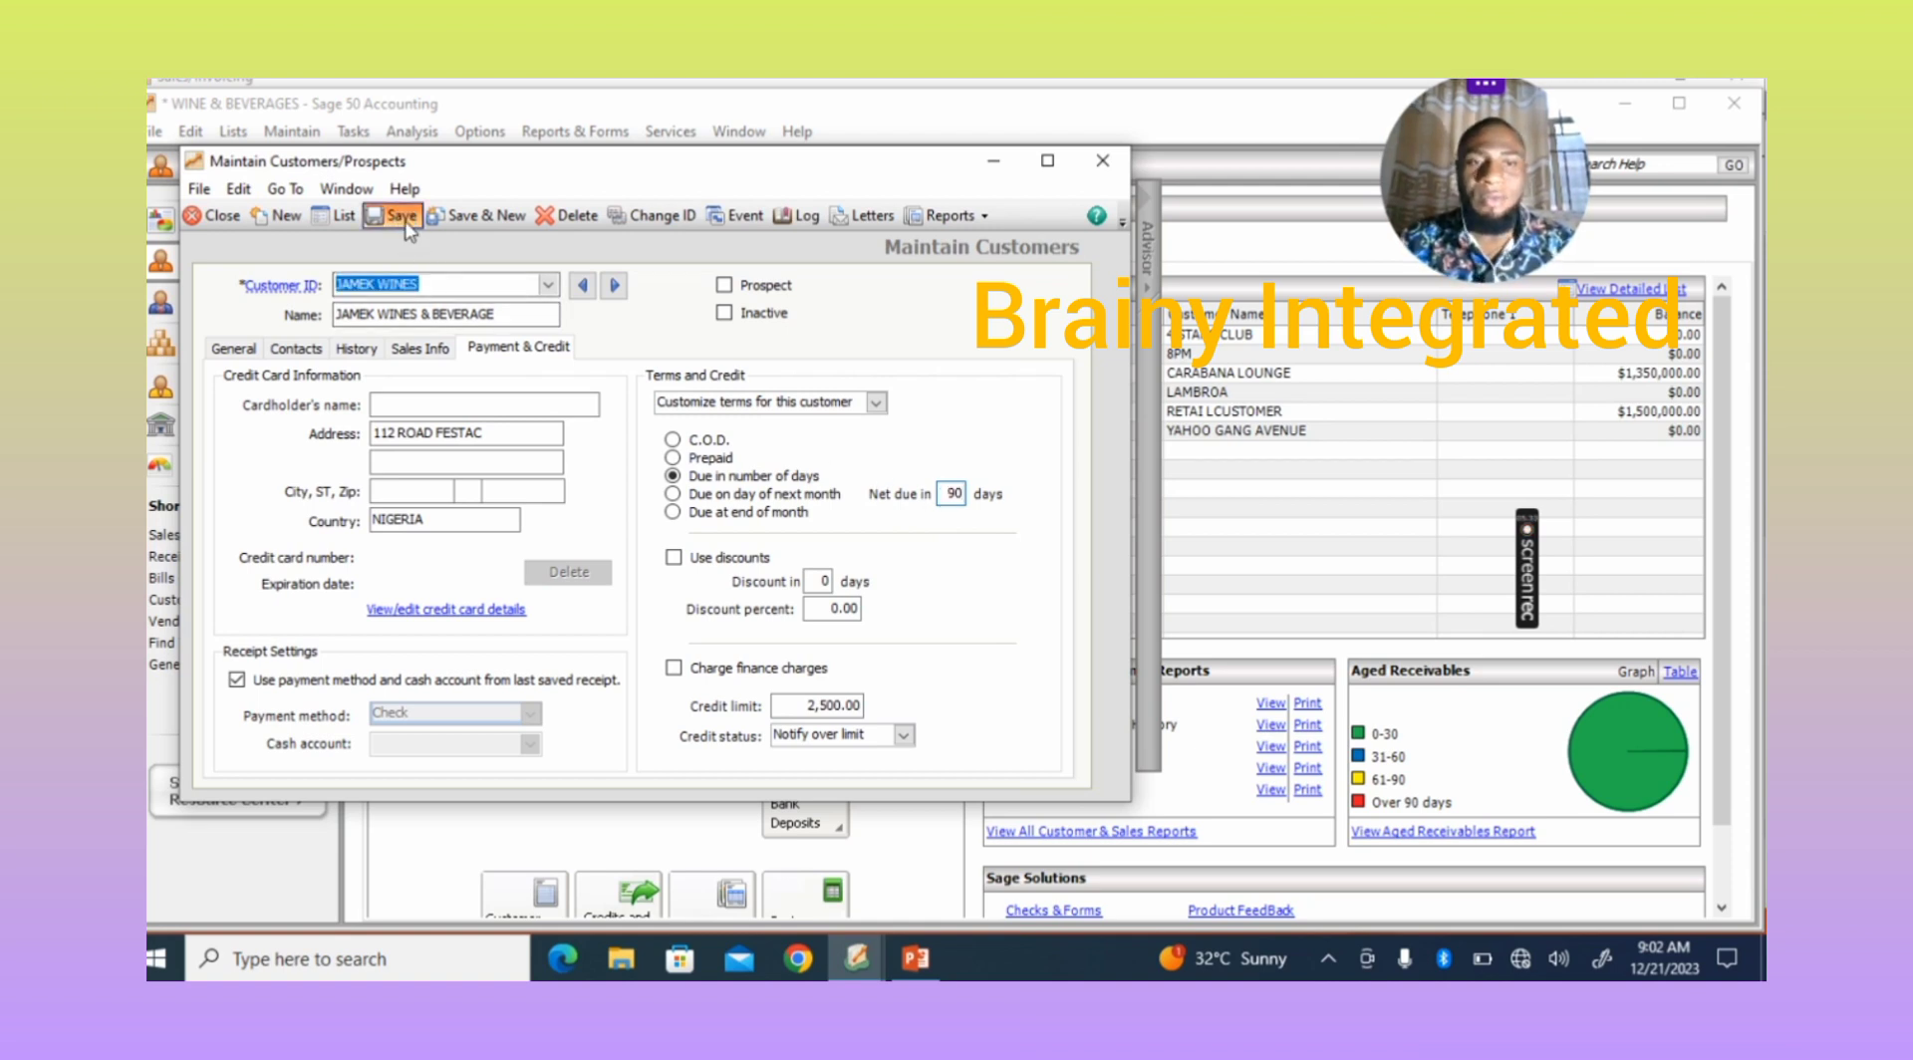
{"action": "left_click", "coordinate": [1102, 160]}
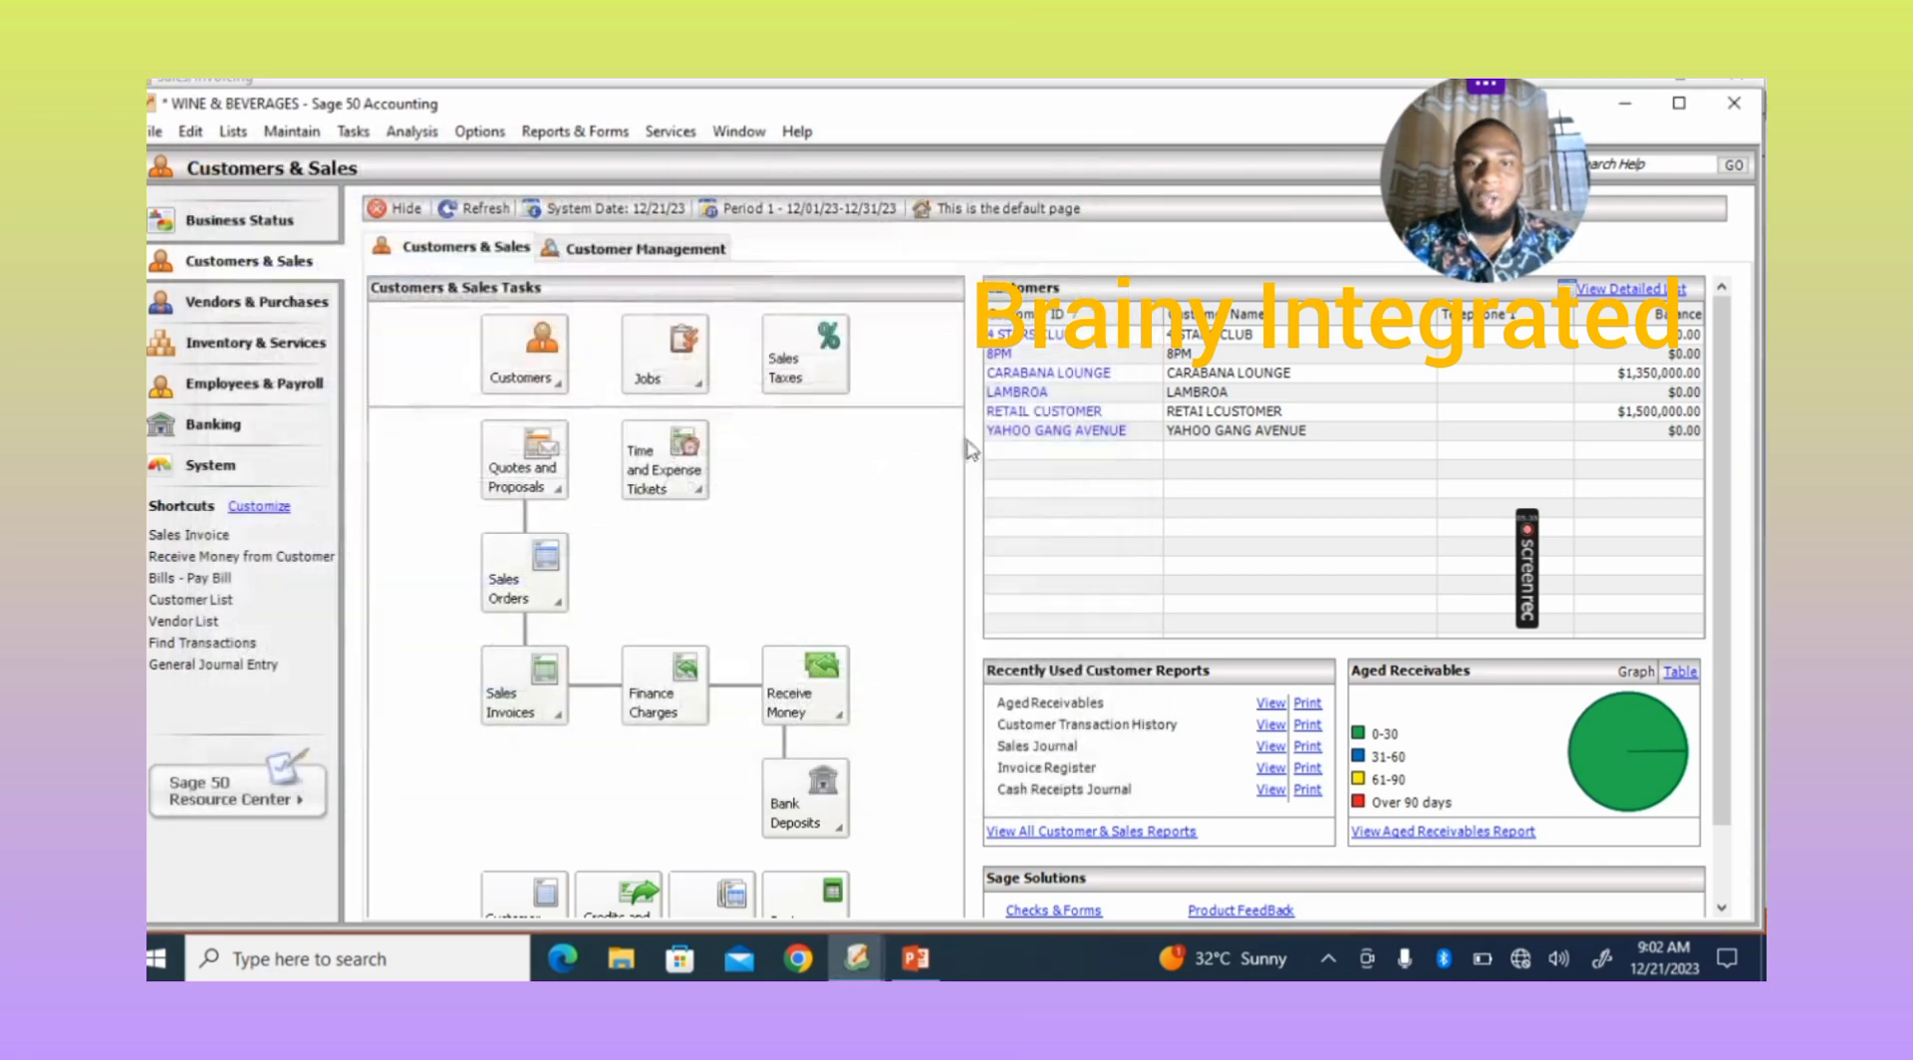
Return to the open sales invoice and reselect JAMEK WINES as its customer to reload the customer's details
{"action": "left_click", "coordinate": [857, 958]}
{"action": "left_click", "coordinate": [956, 890]}
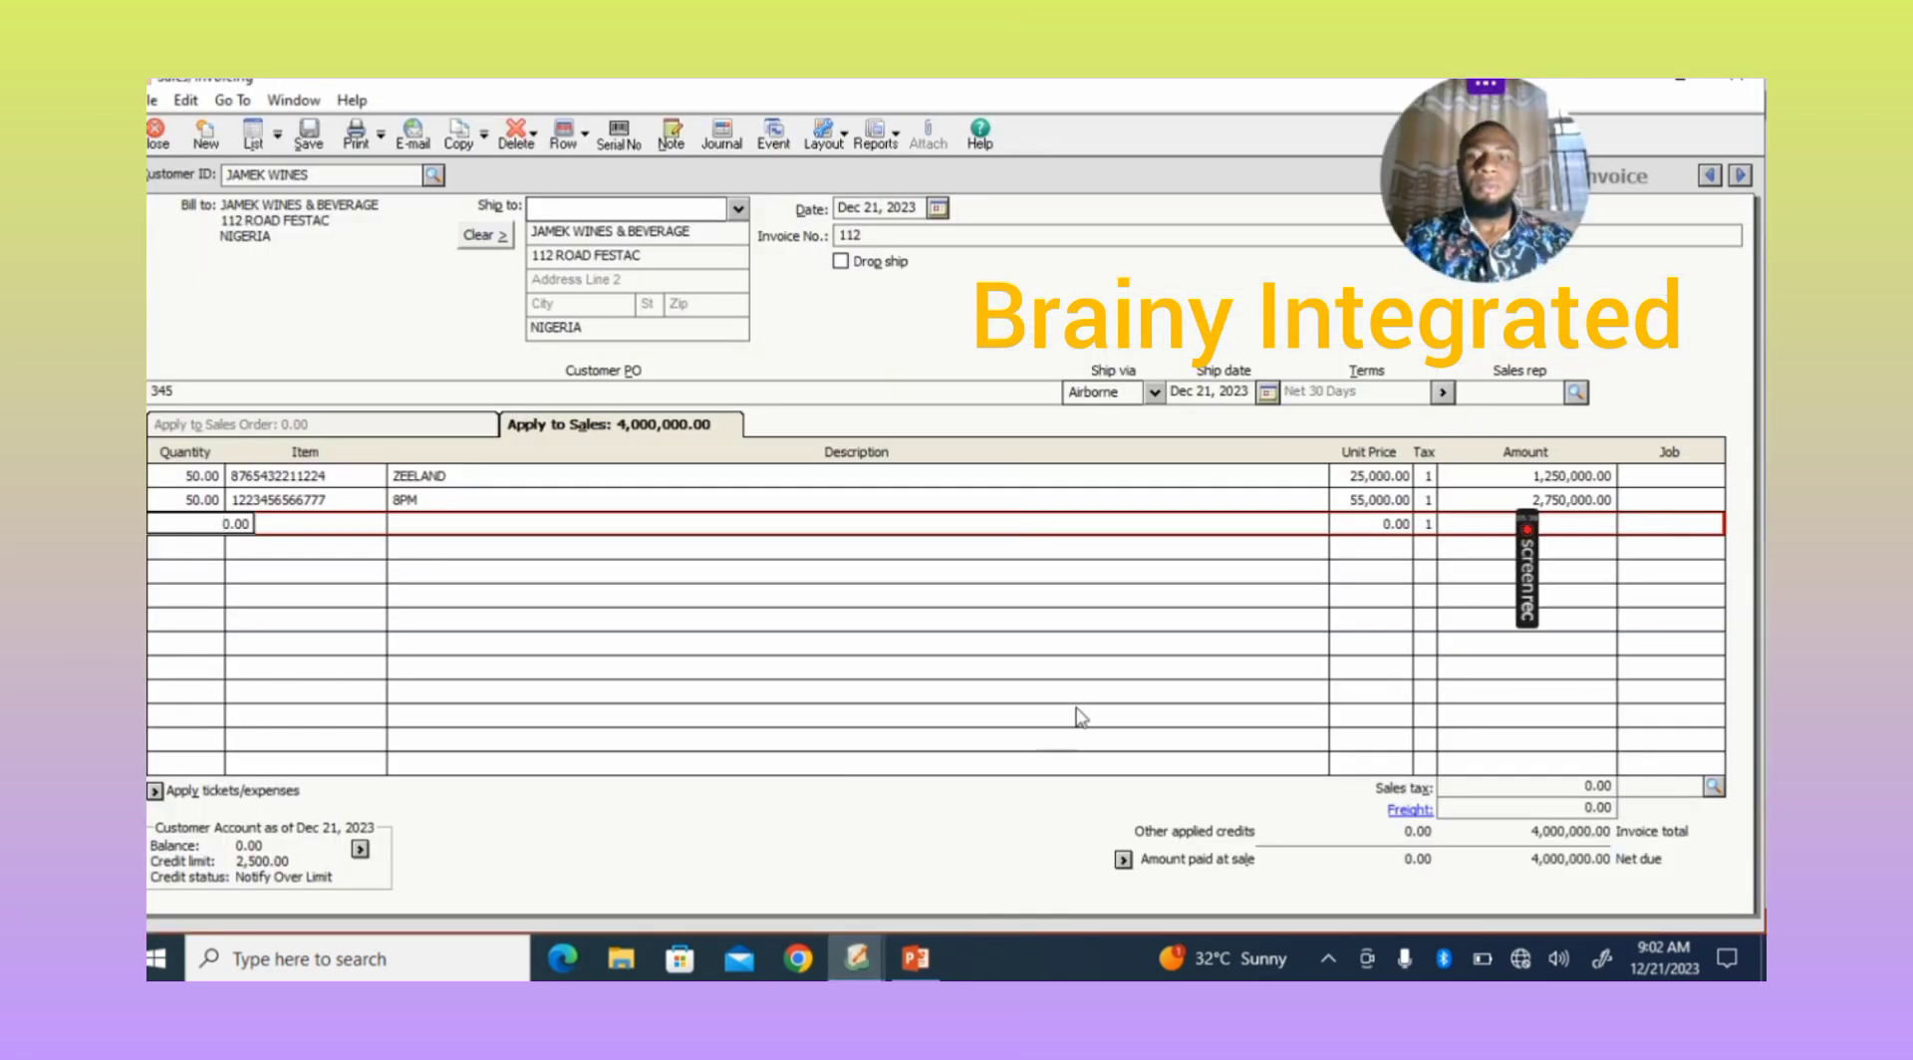
{"action": "left_click", "coordinate": [433, 177]}
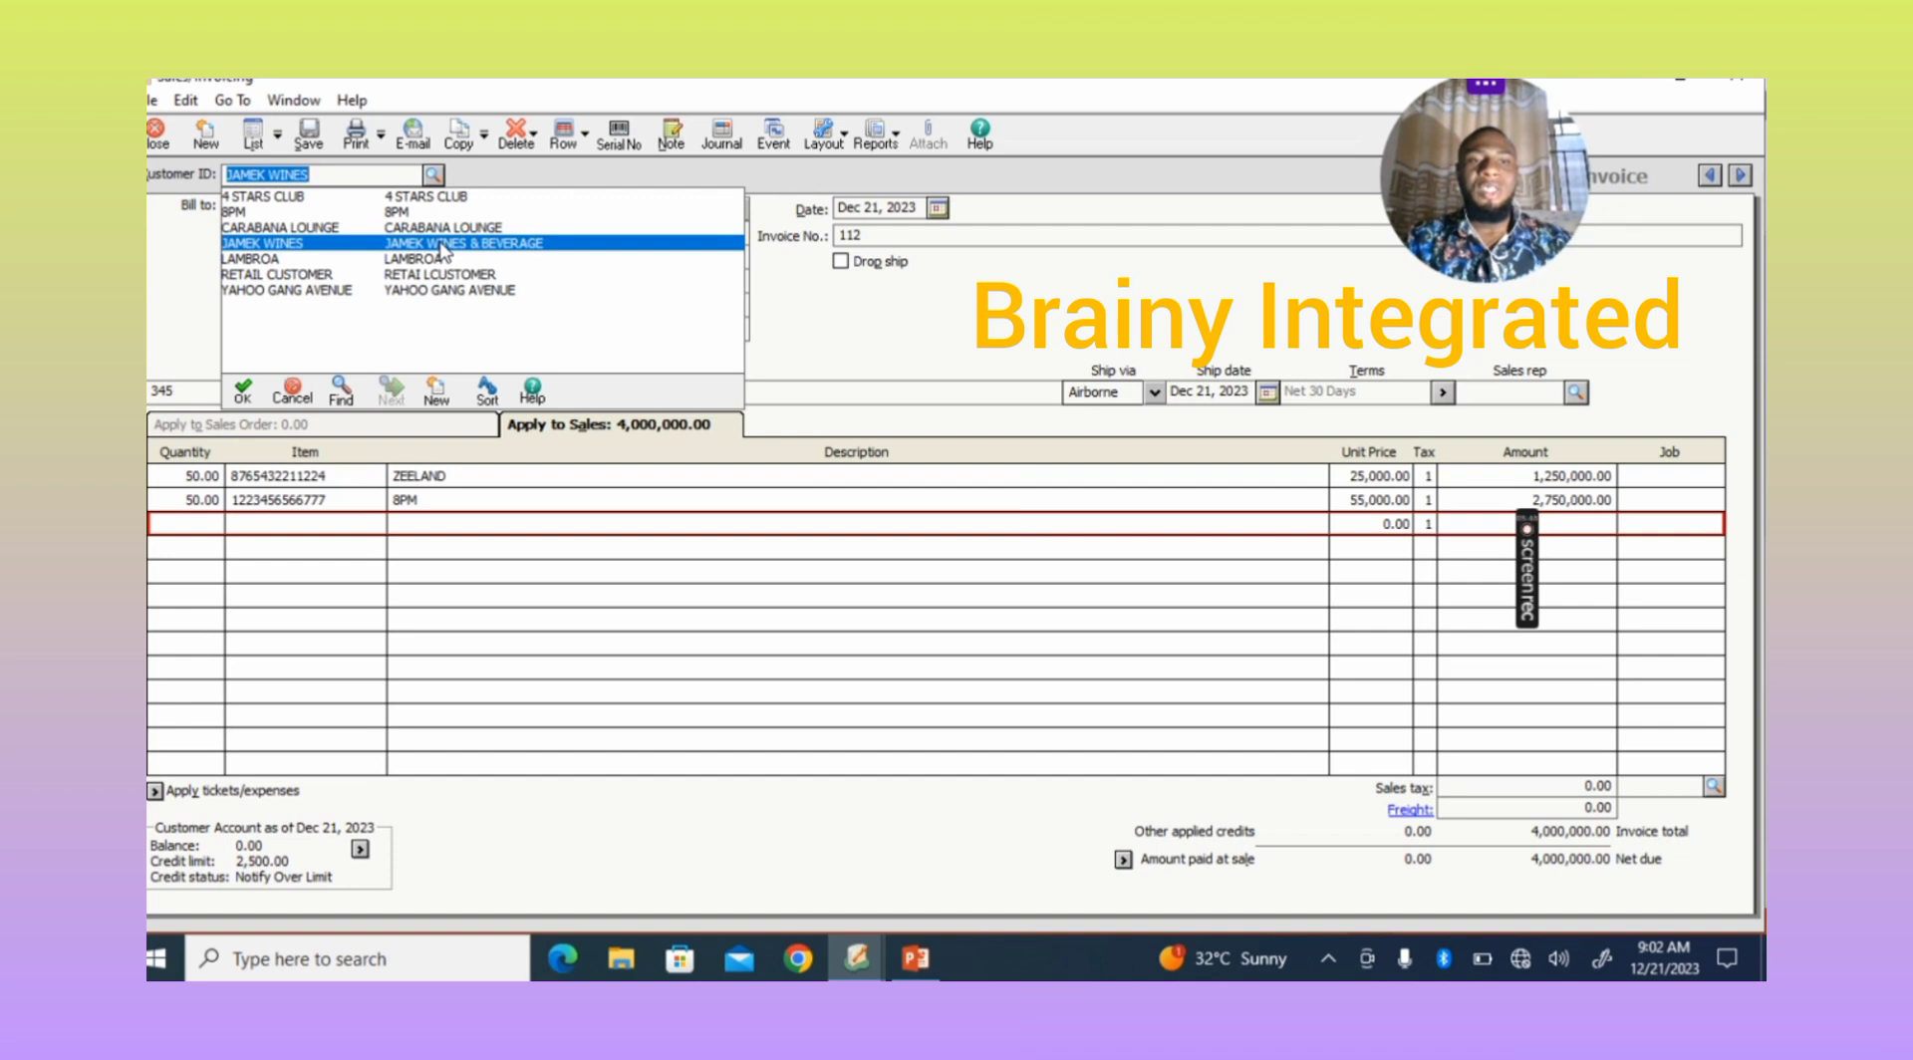
{"action": "key", "text": "Return"}
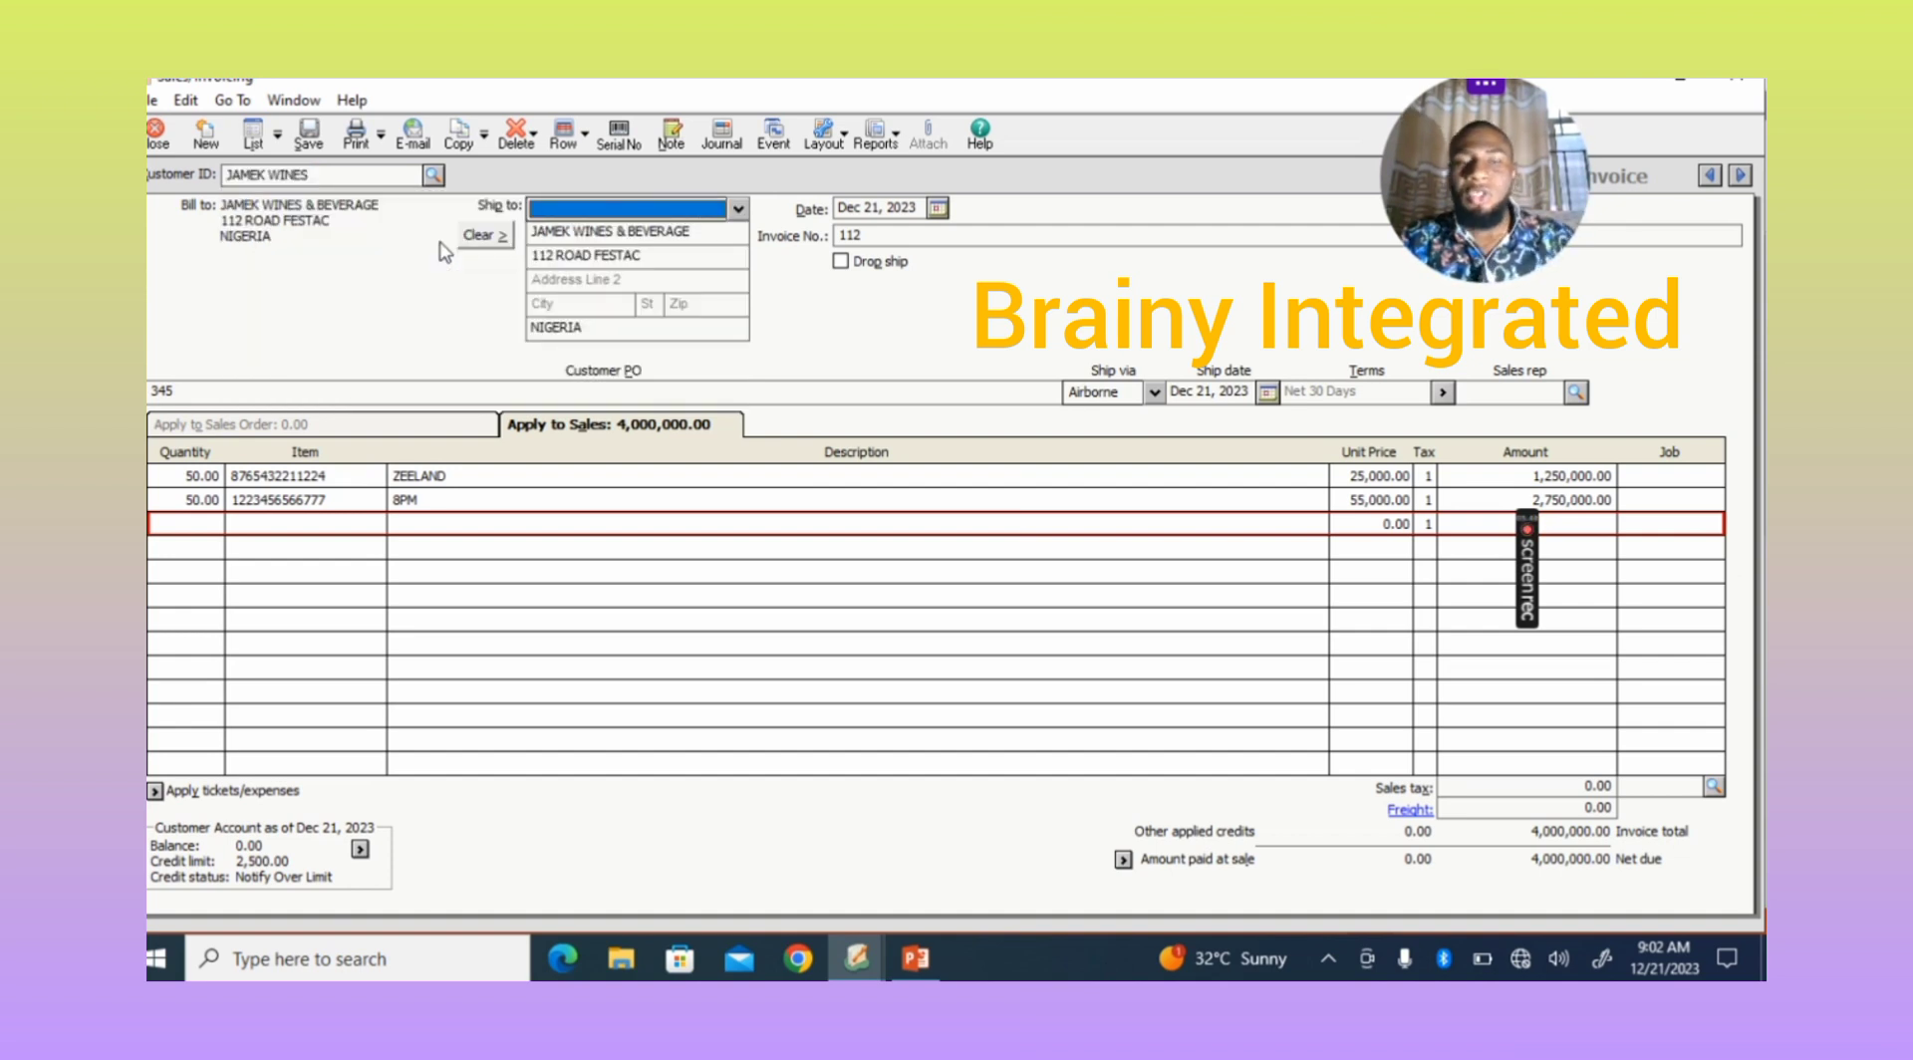
{"action": "left_click", "coordinate": [1273, 420]}
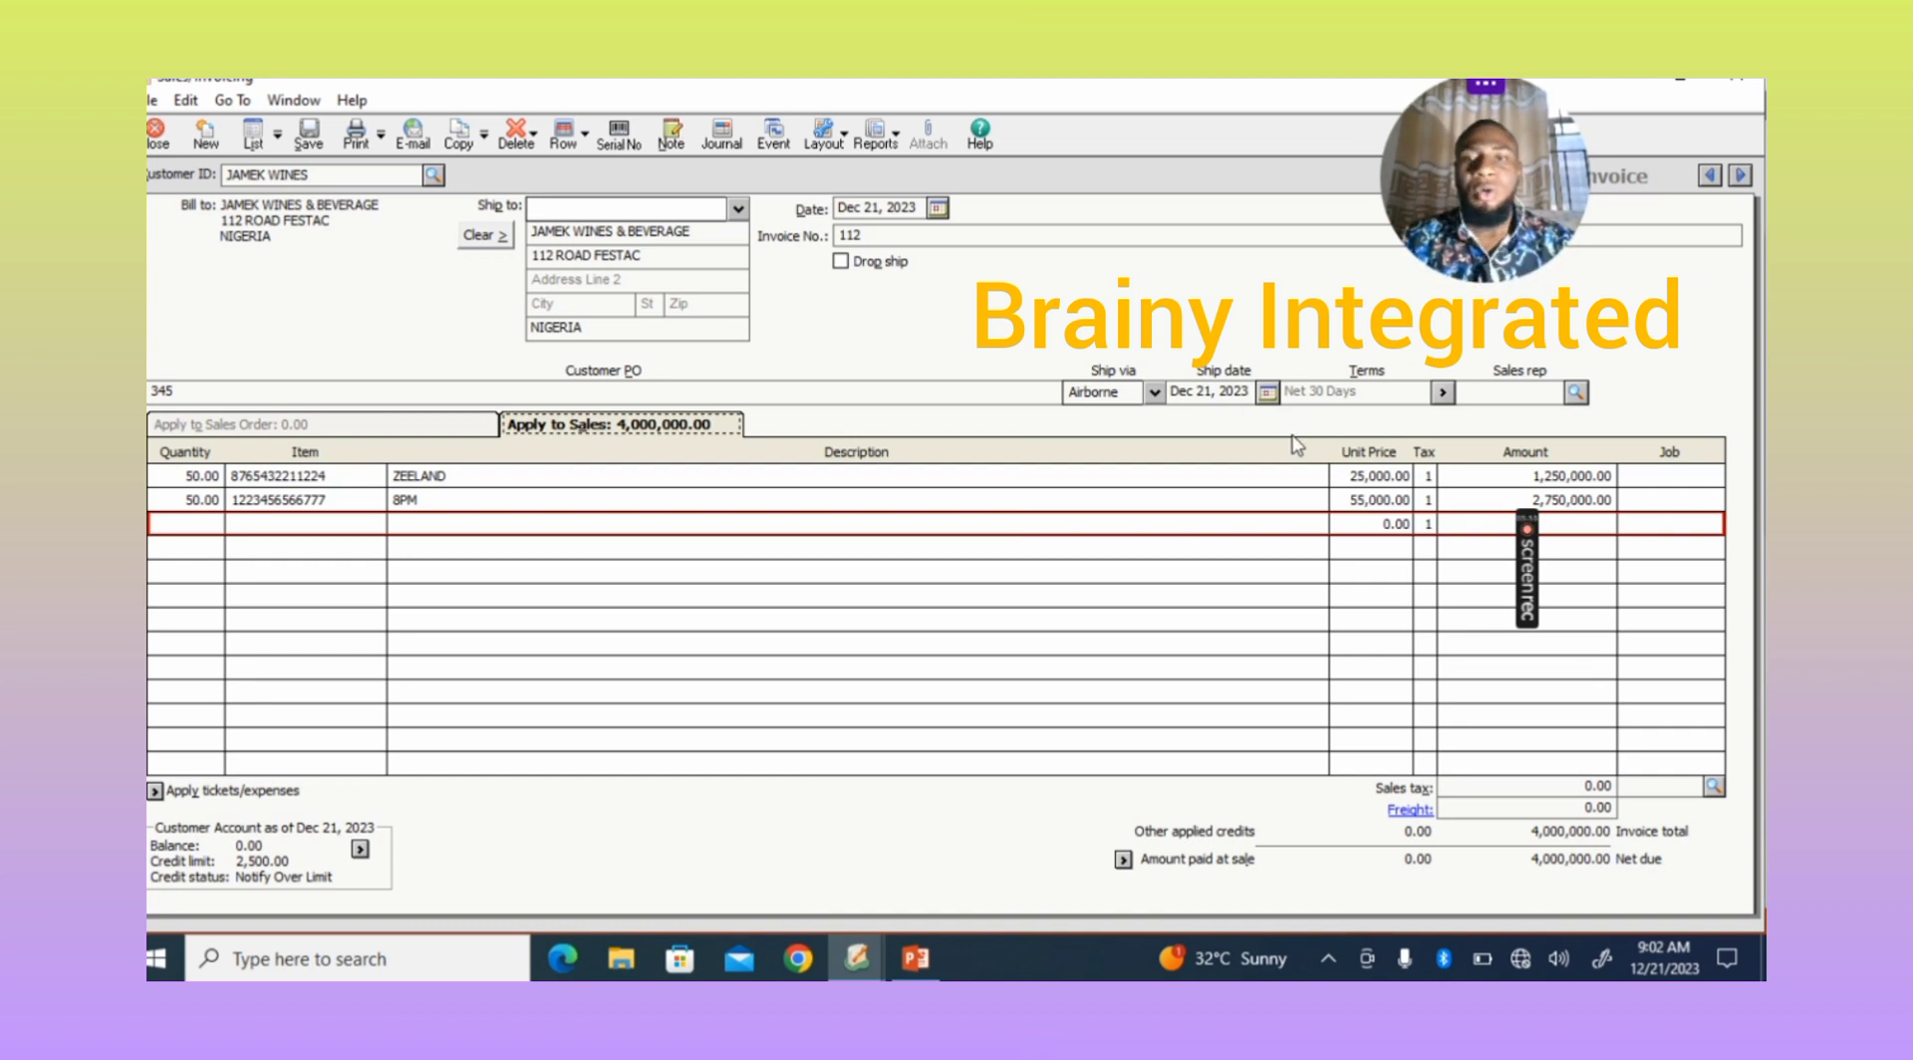
Save the JAMEK WINES sales invoice, agreeing to continue over the customer's credit limit
{"action": "left_click", "coordinate": [310, 147]}
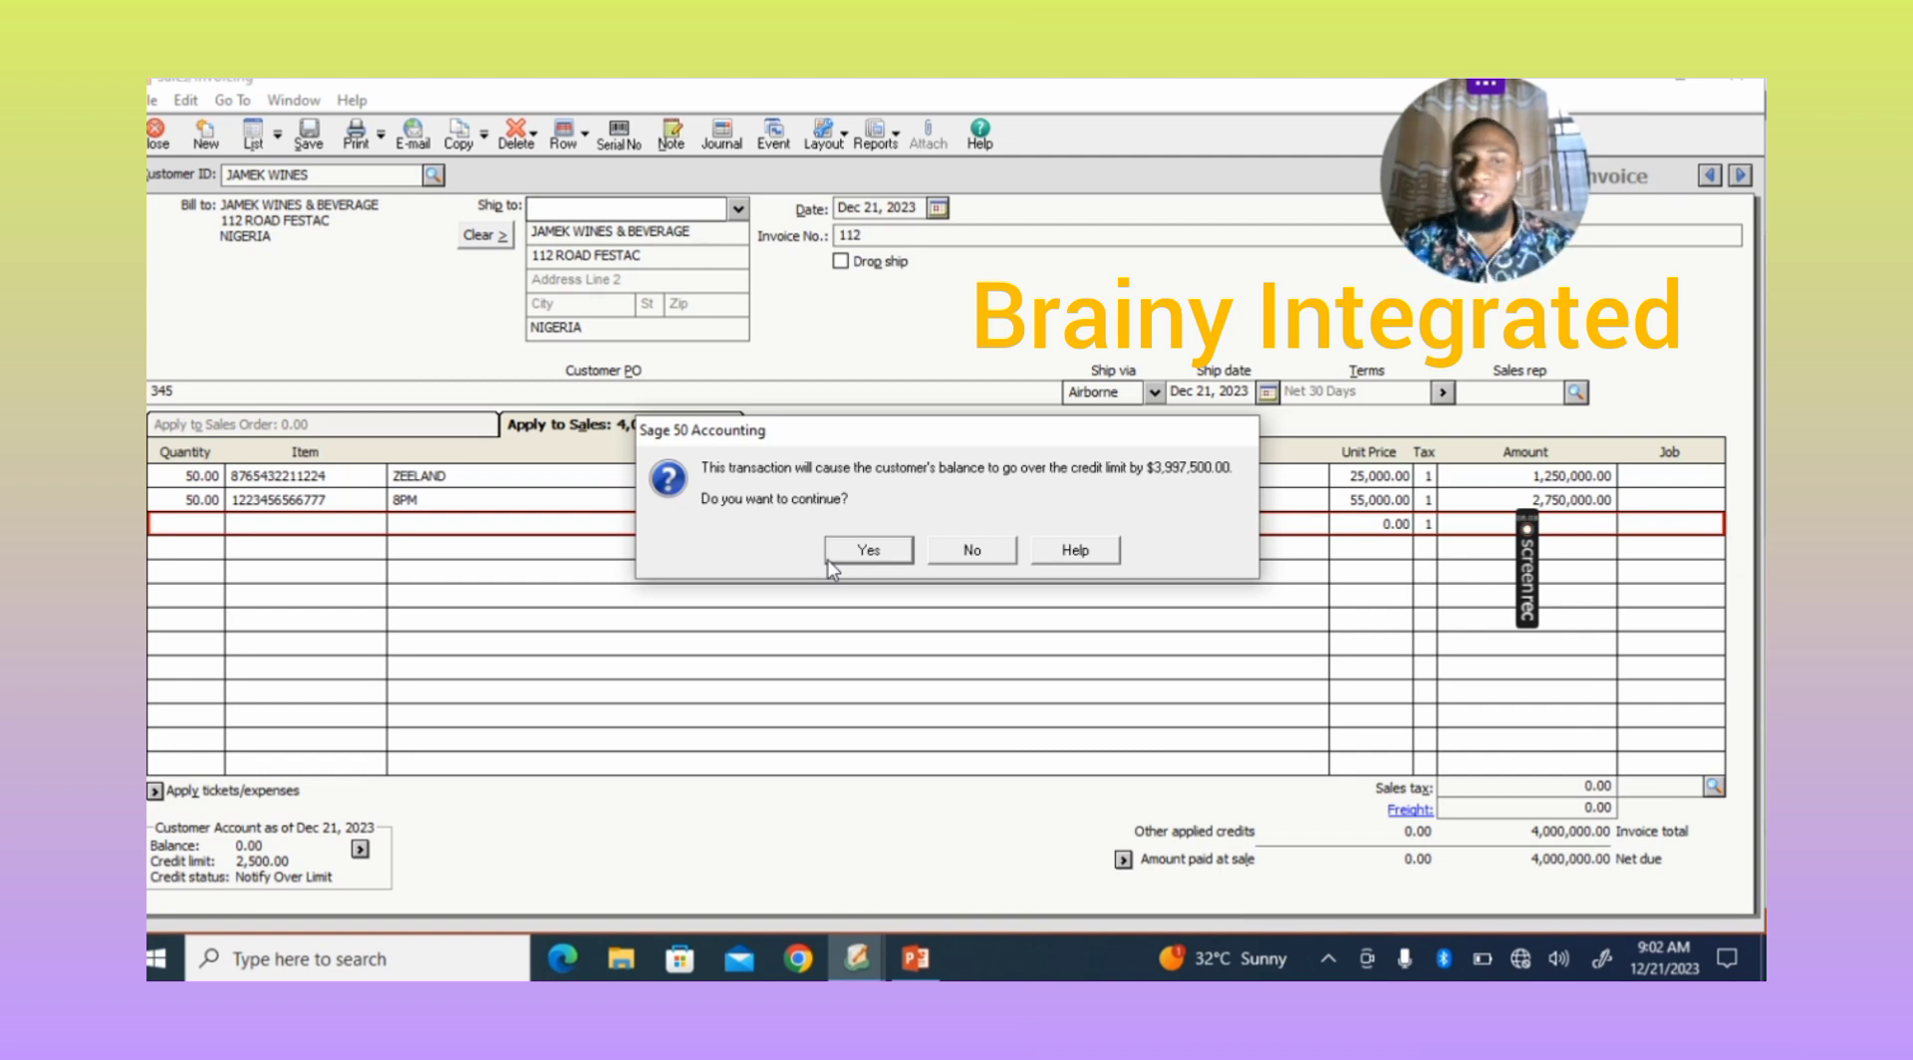
{"action": "left_click", "coordinate": [873, 556]}
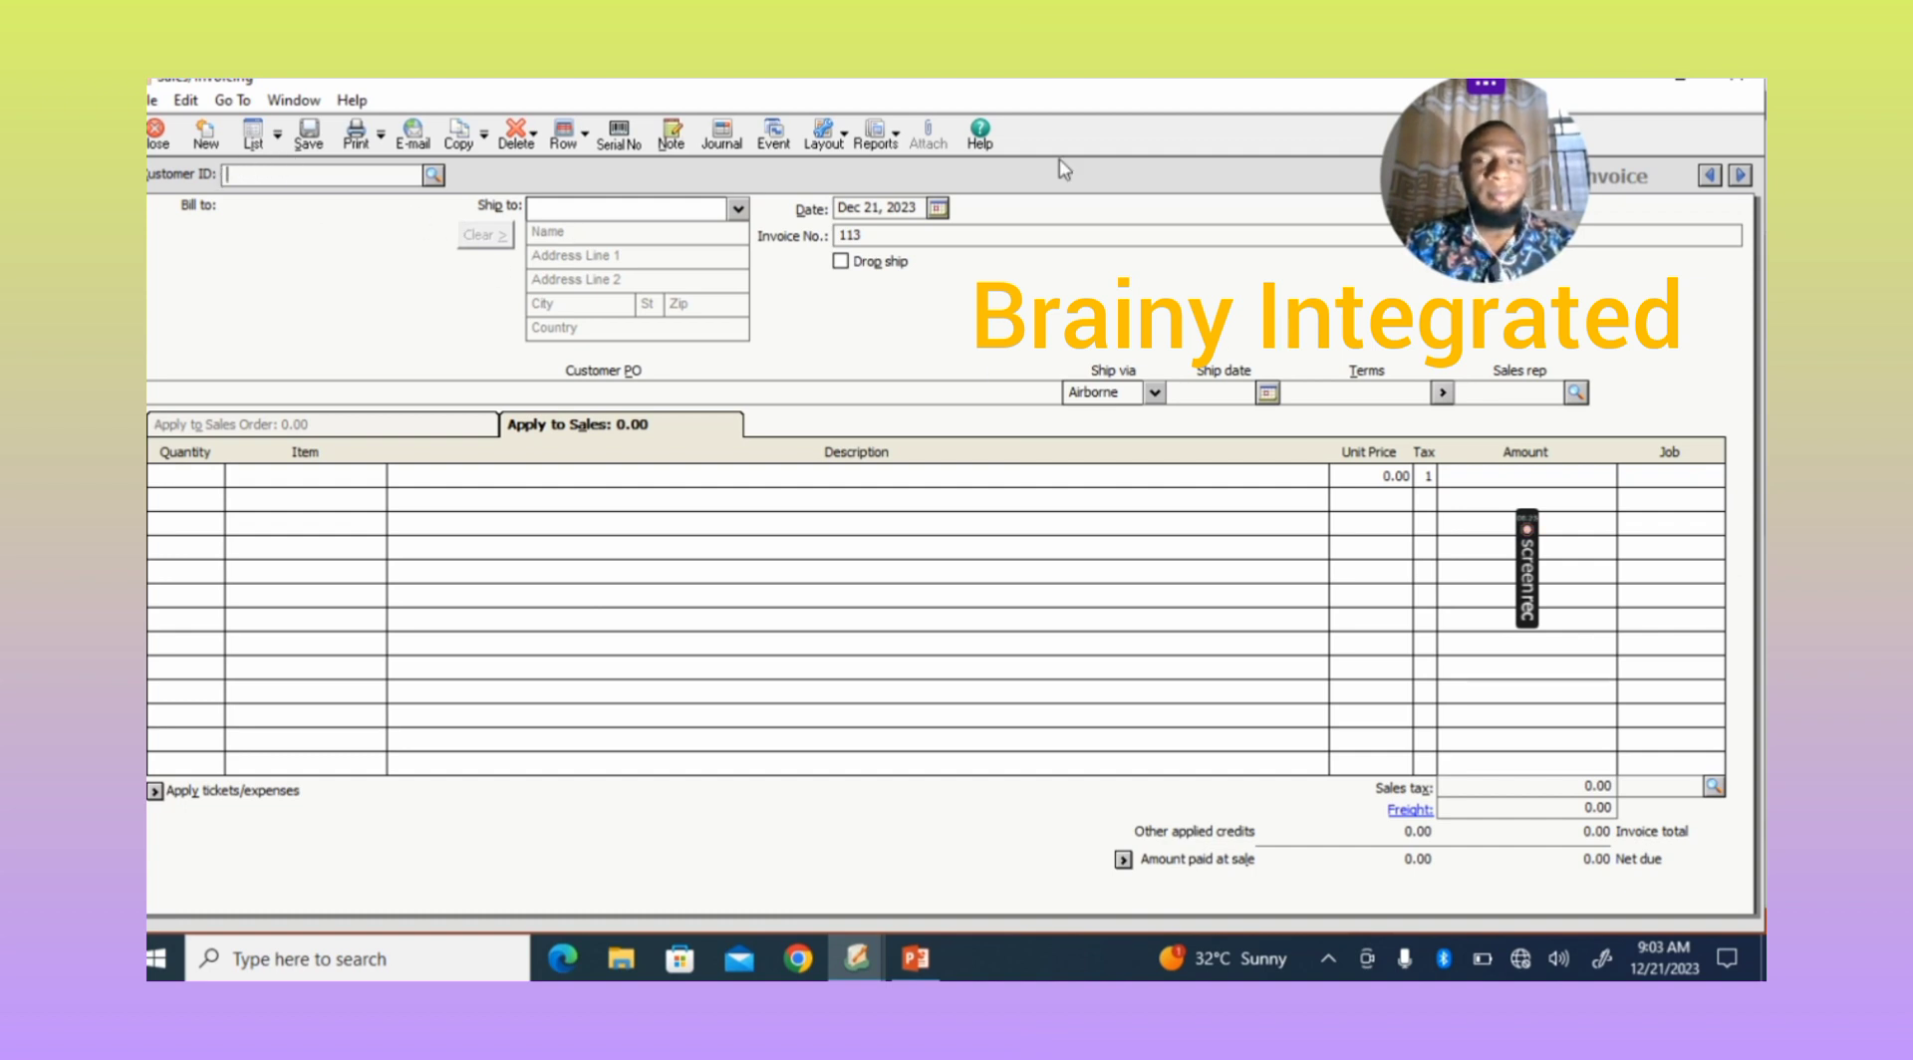
{"action": "mouse_move", "coordinate": [1526, 571]}
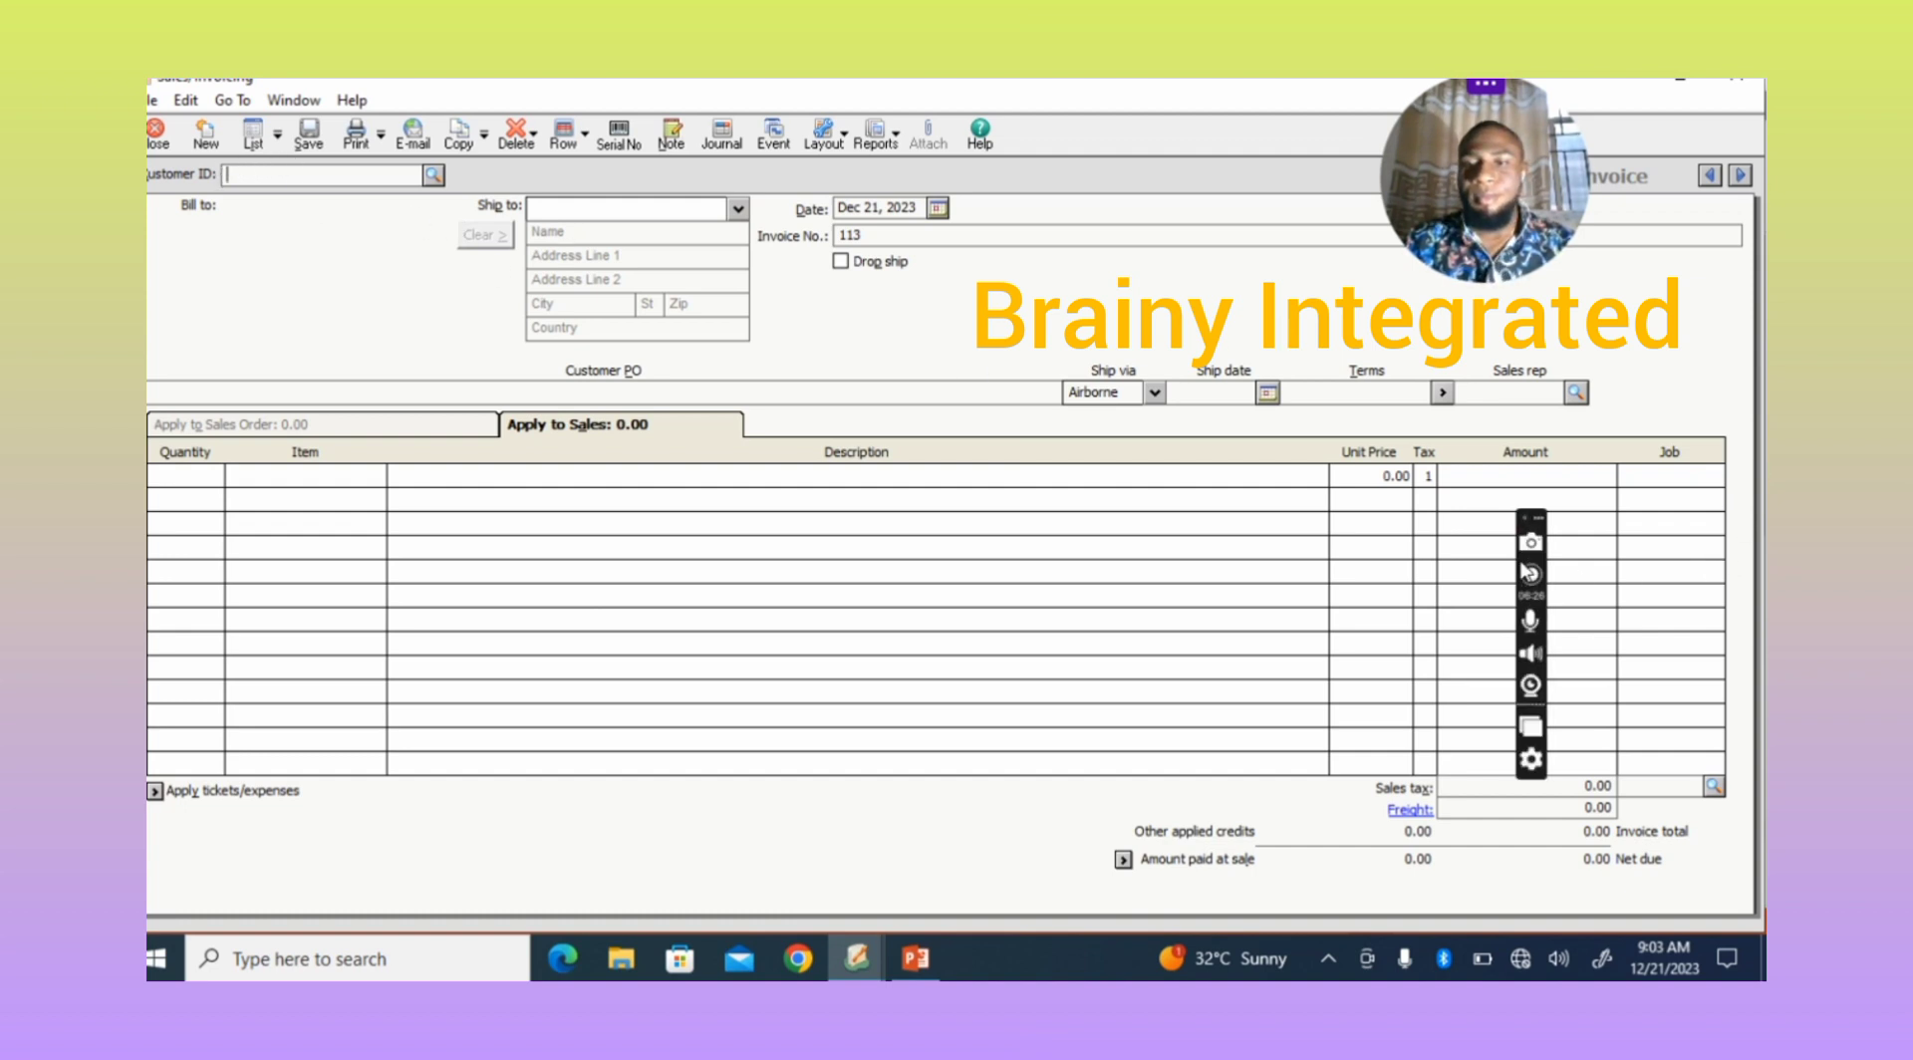